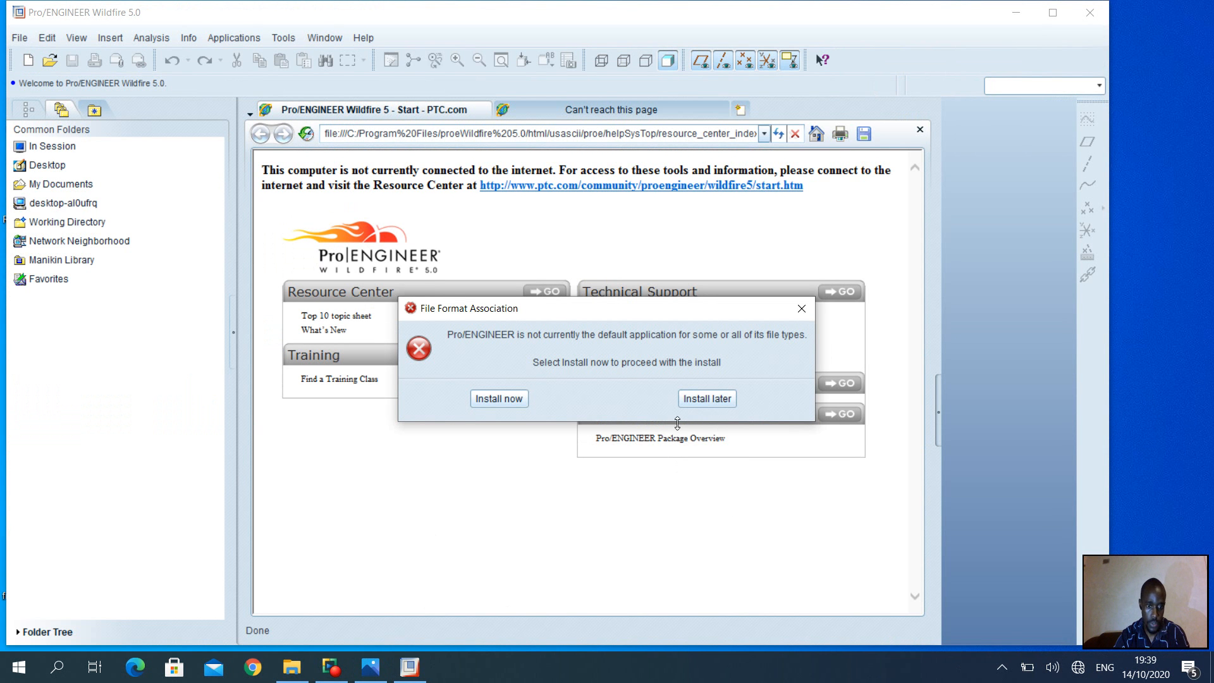
# Postpone the file format association install and bring up the reference sheet in Photos
pyautogui.moveTo(395, 655)
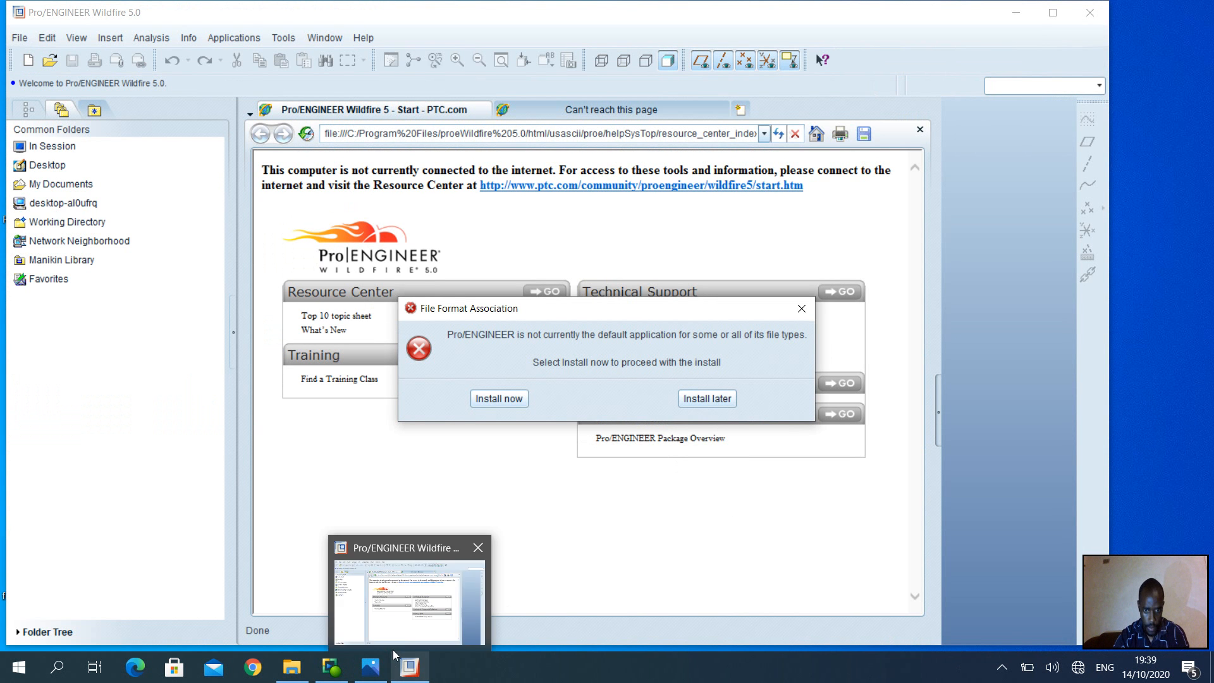
pyautogui.click(707, 398)
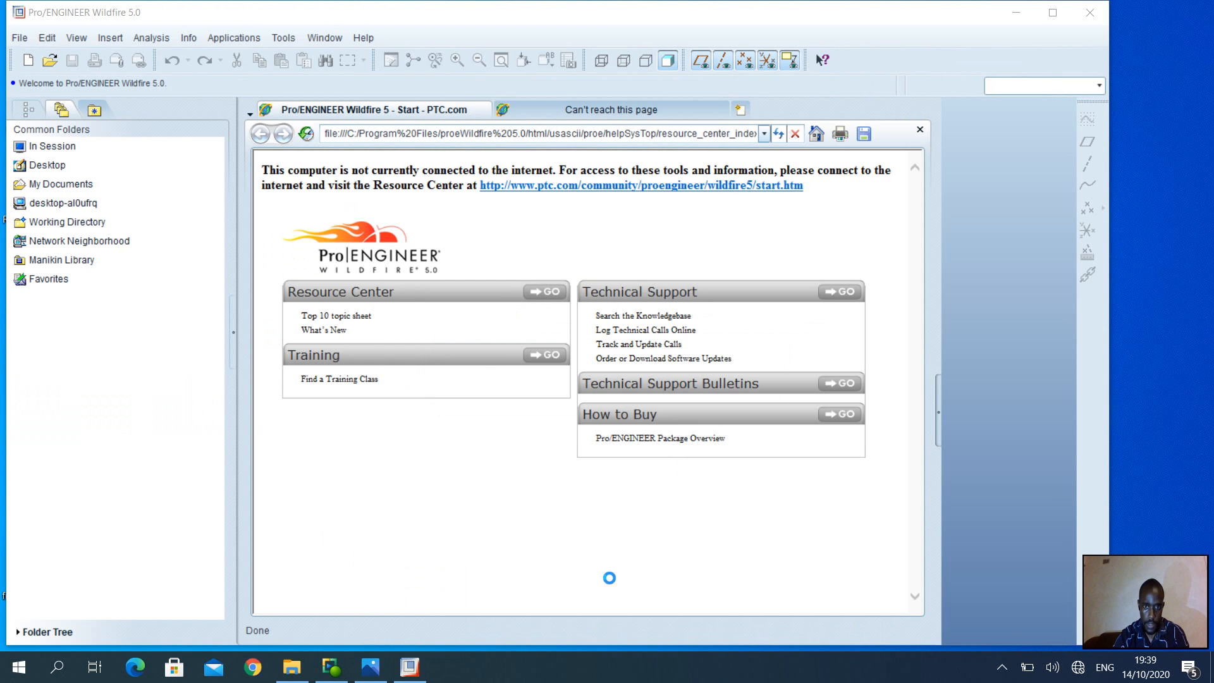
pyautogui.click(382, 669)
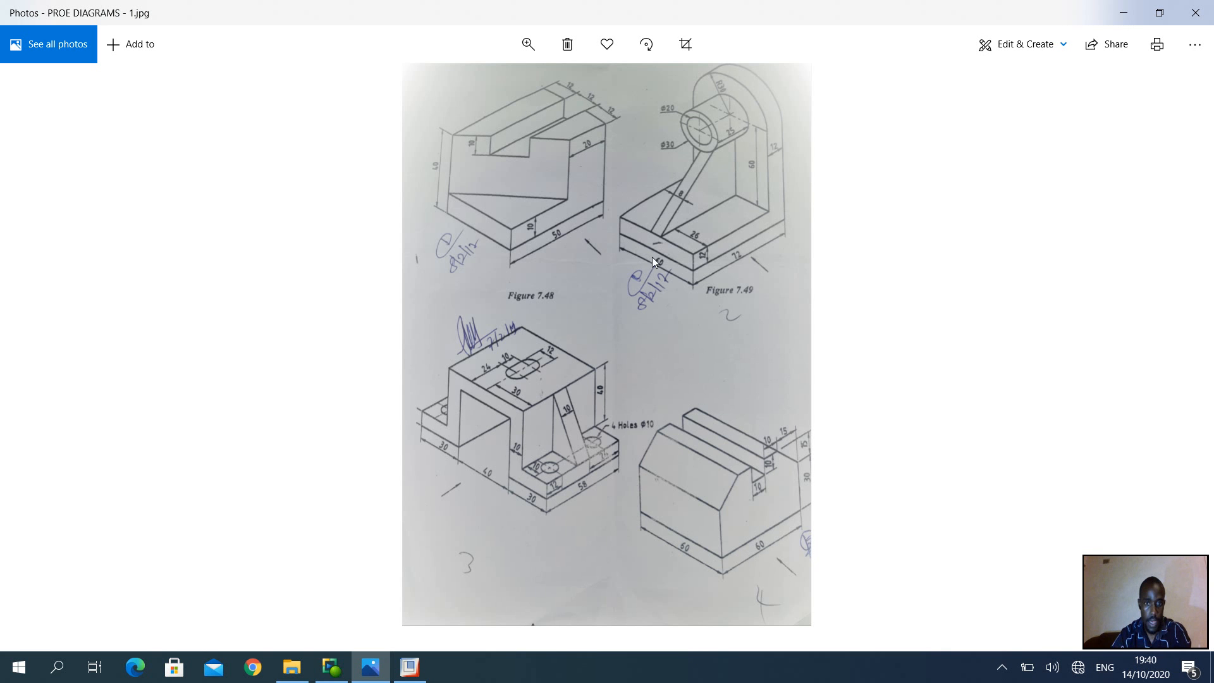
# Zoom the reference photo in on Figures 7.48 and 7.49 to study the bracket
pyautogui.scroll(2, 651, 257)
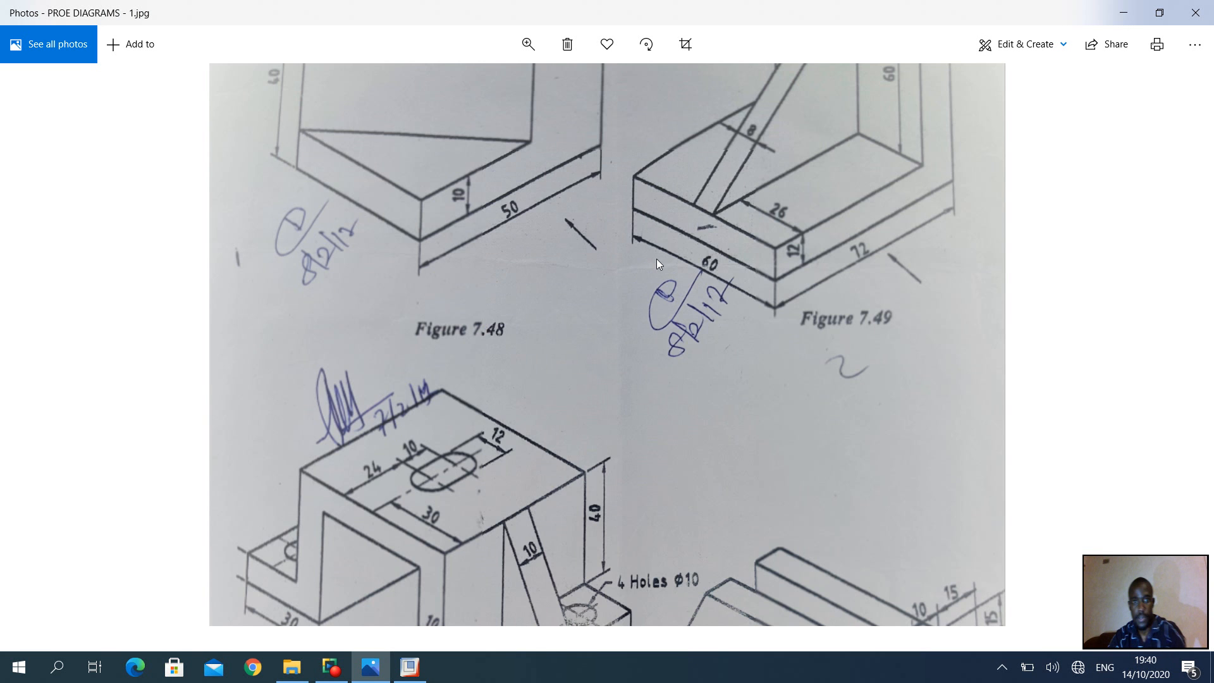
pyautogui.scroll(3, 656, 259)
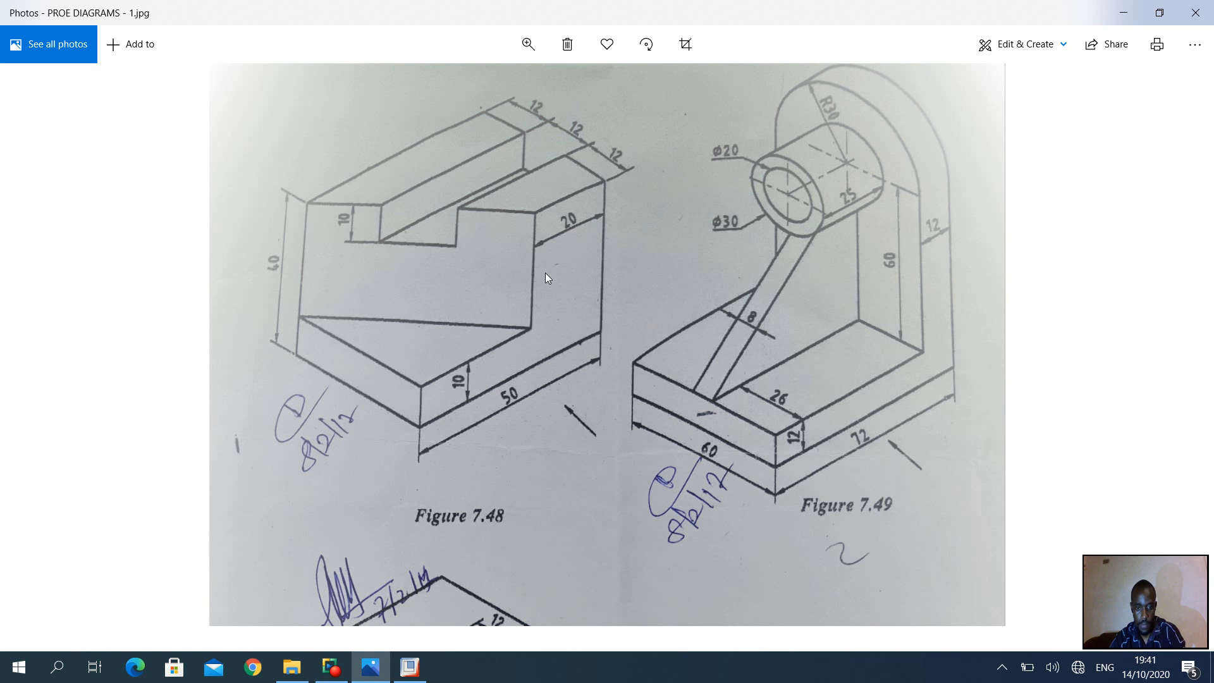
pyautogui.moveTo(370, 666)
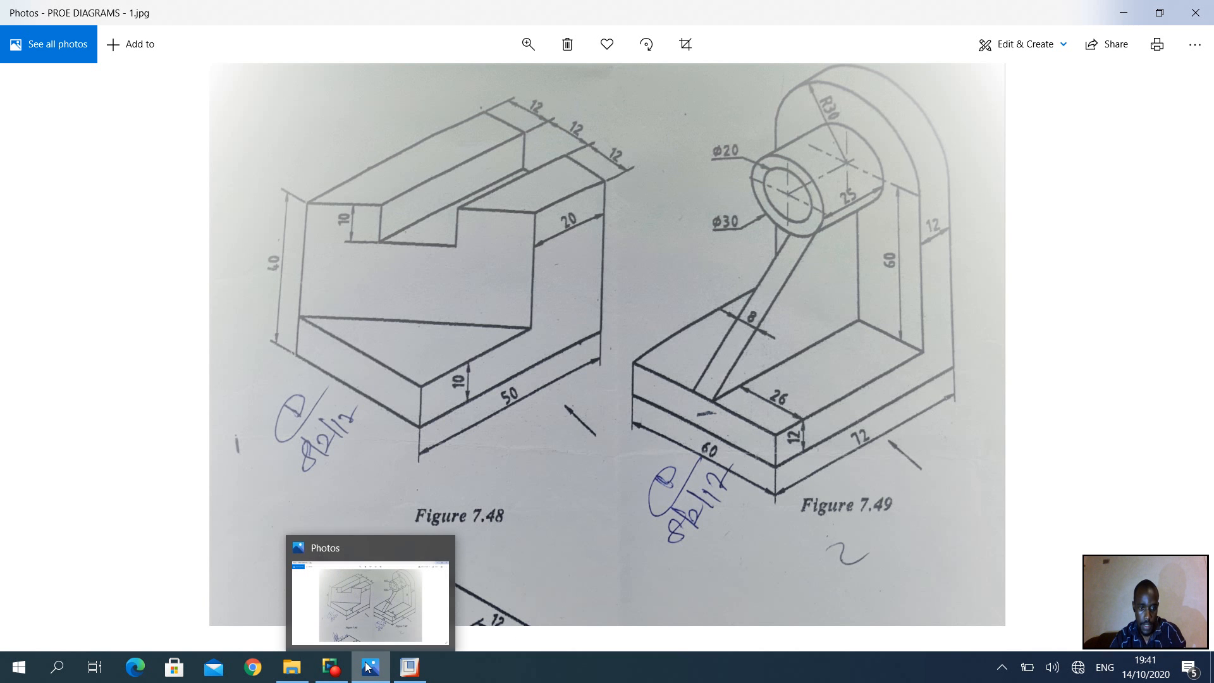
# Create solid part PRACTICE4 without the default template, using mmns_part_solid instead
pyautogui.click(410, 667)
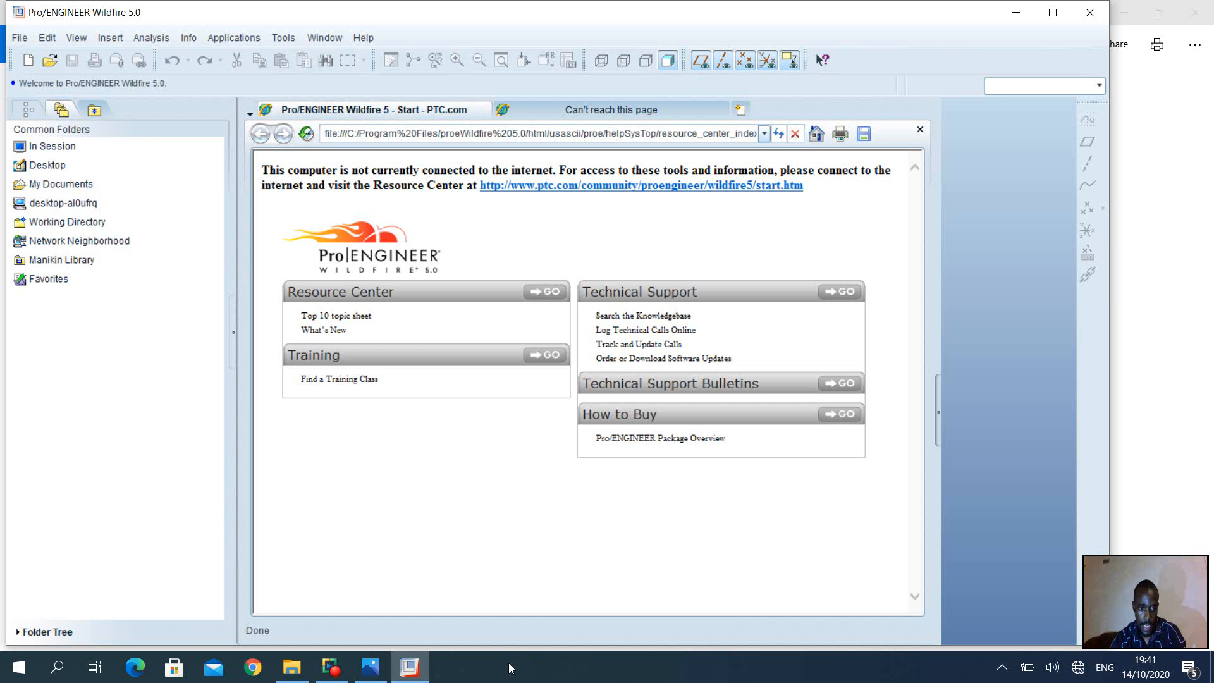
pyautogui.click(29, 62)
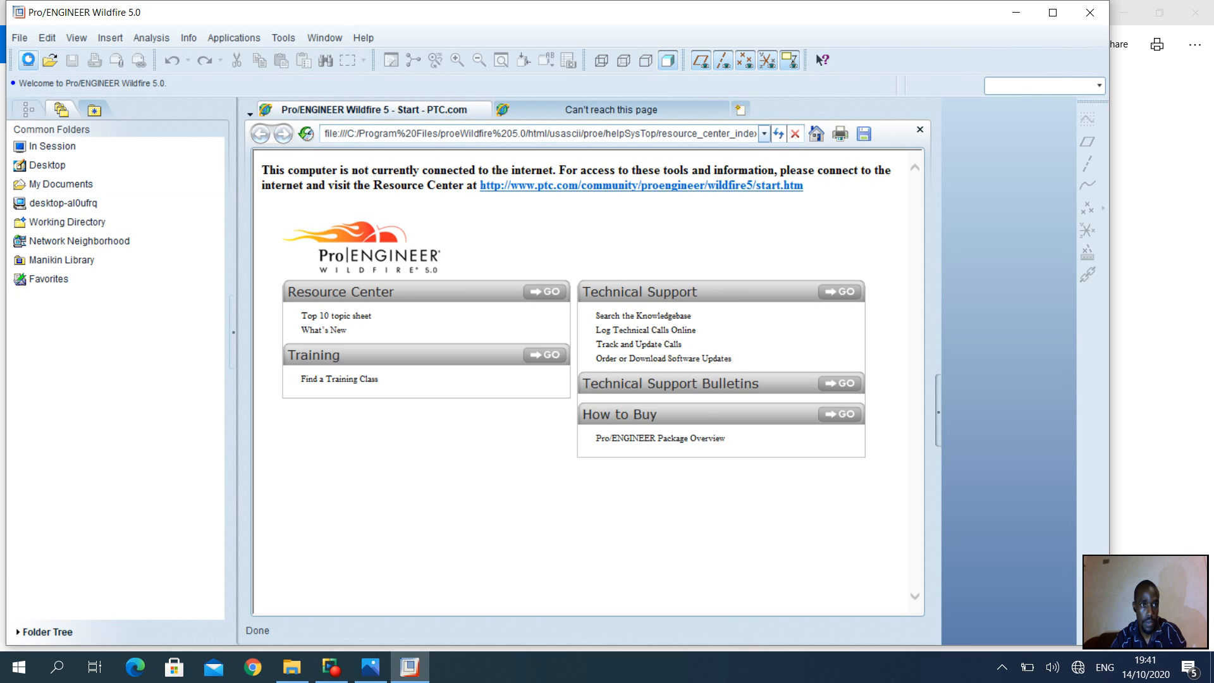
pyautogui.click(488, 462)
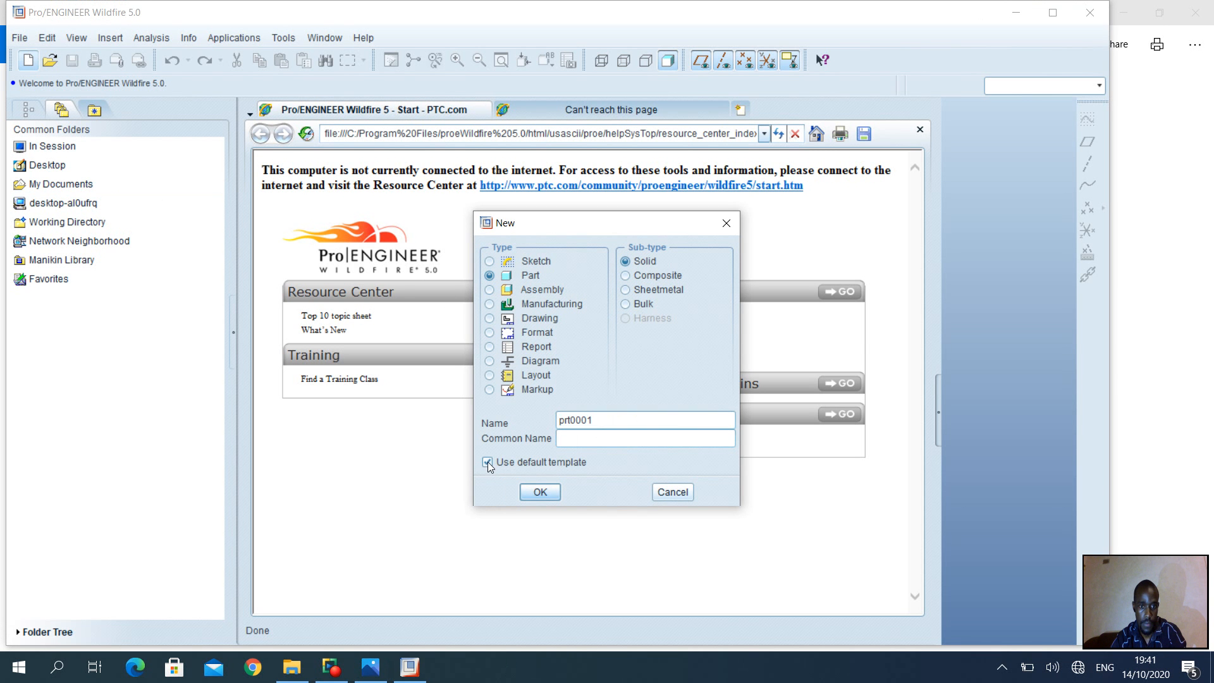
pyautogui.doubleClick(554, 420)
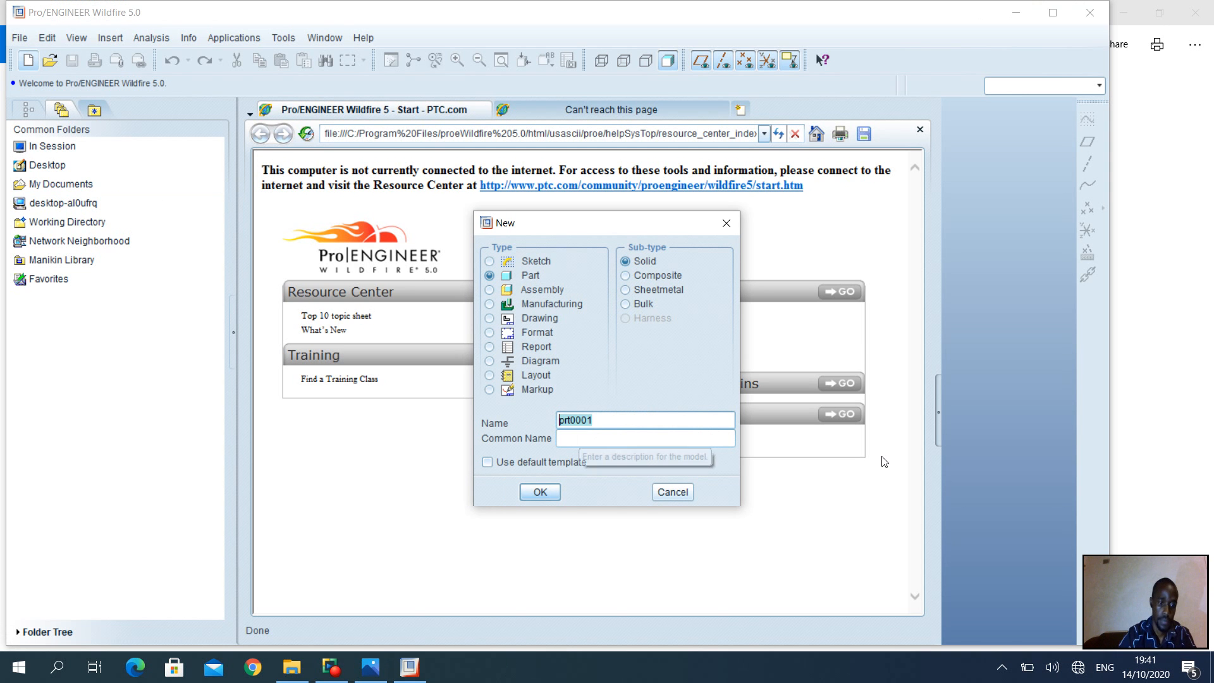
pyautogui.write('RACT')
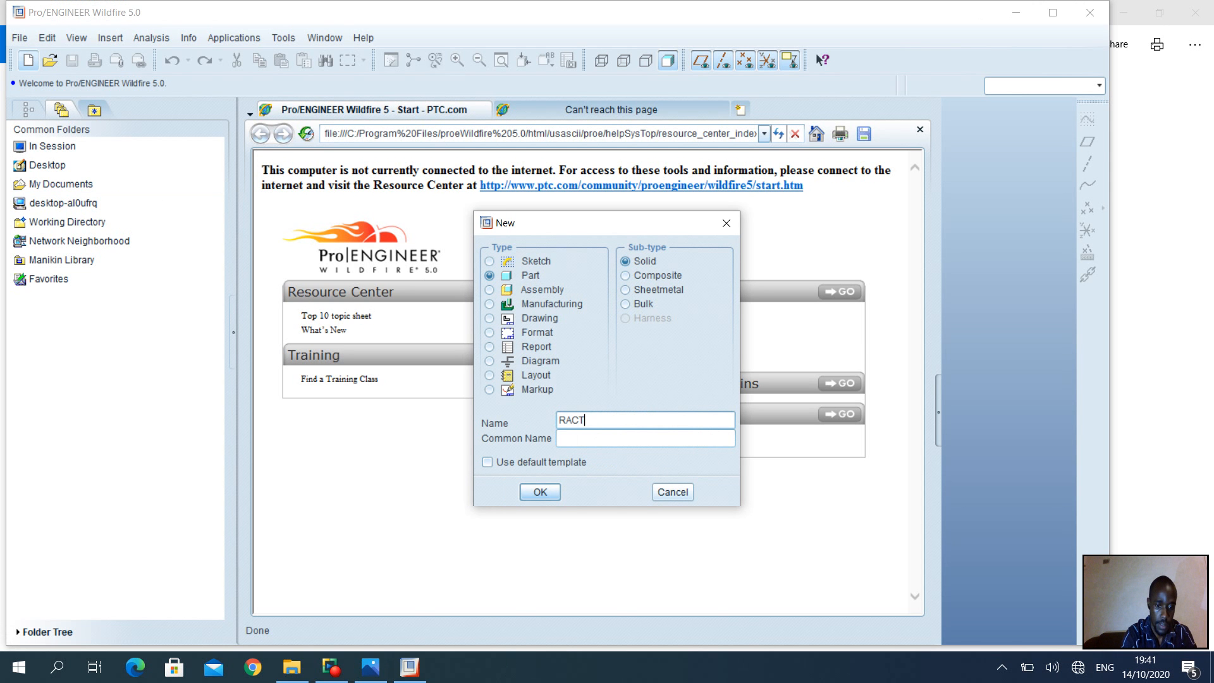
pyautogui.write('ICE4')
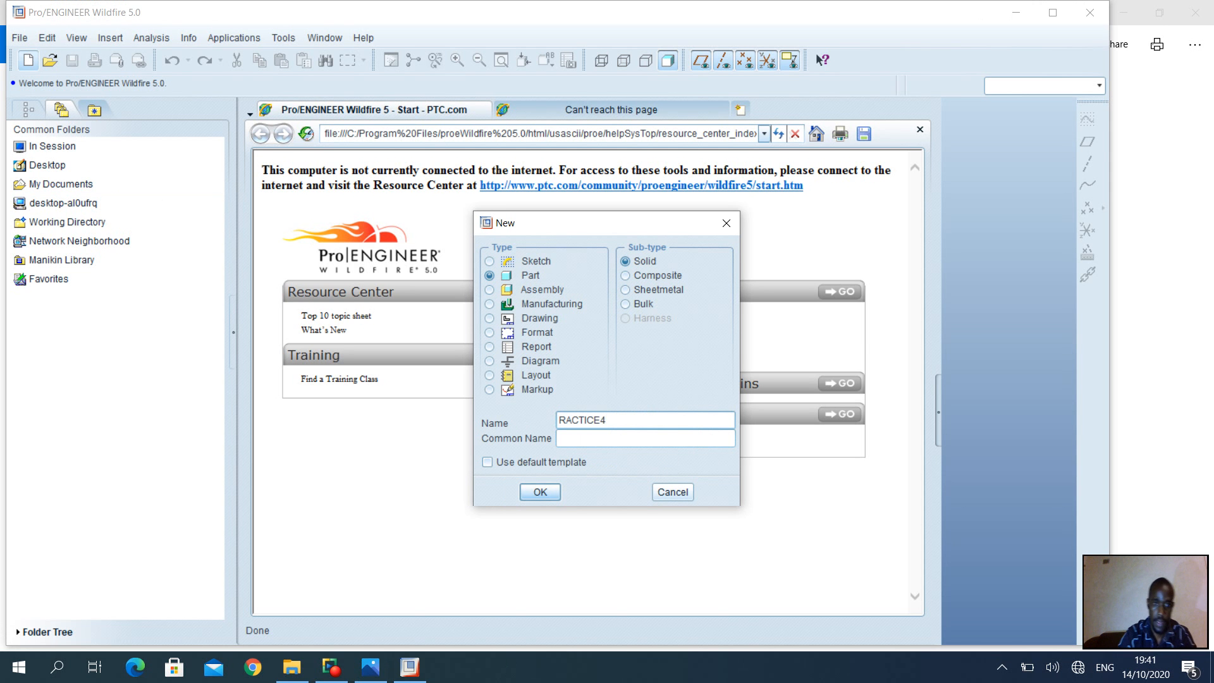
pyautogui.press('Home')
pyautogui.write('P')
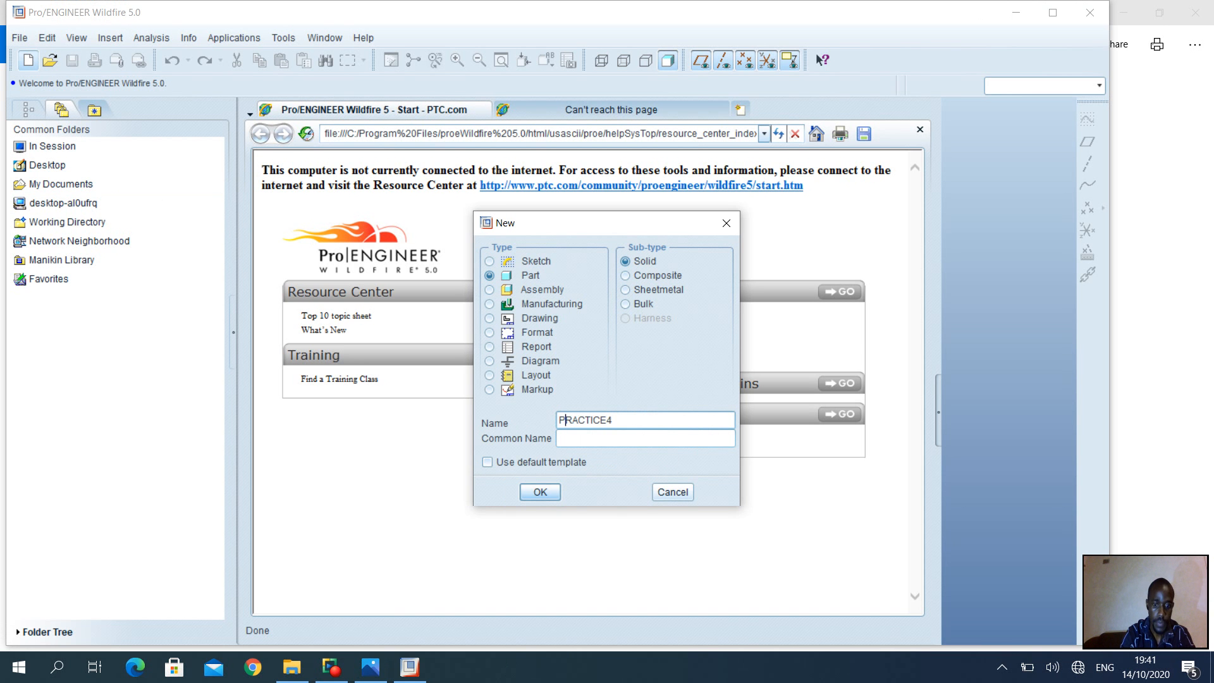
pyautogui.click(538, 491)
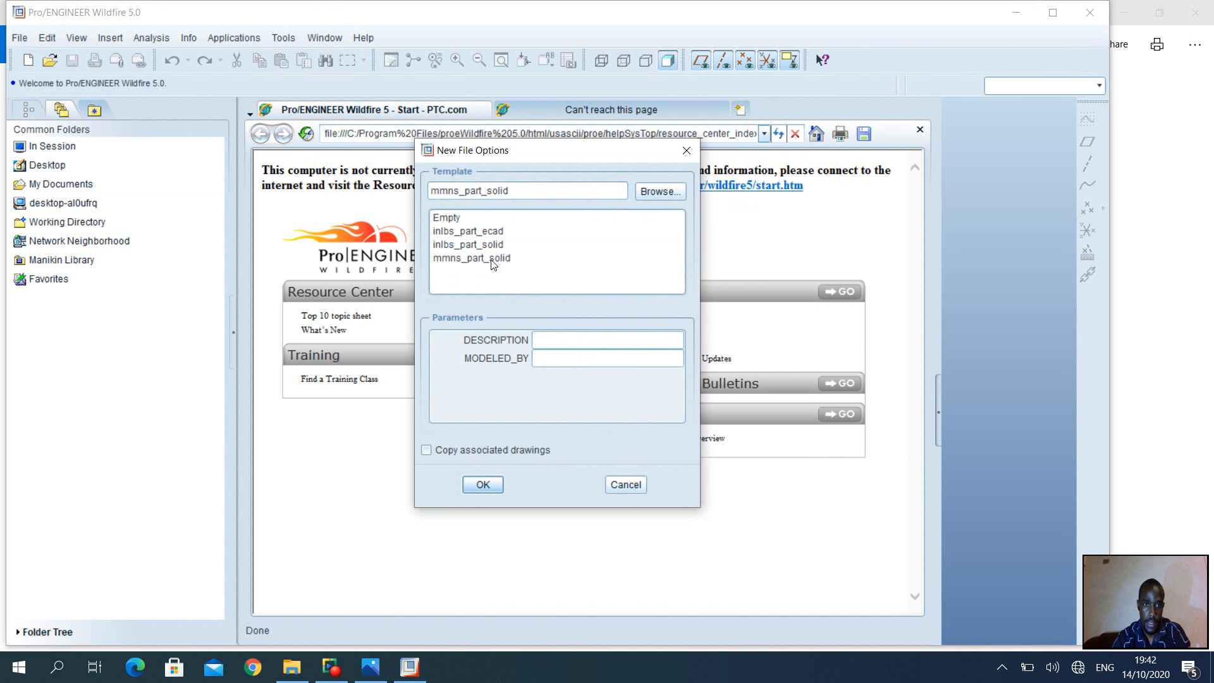
pyautogui.click(493, 259)
pyautogui.click(482, 484)
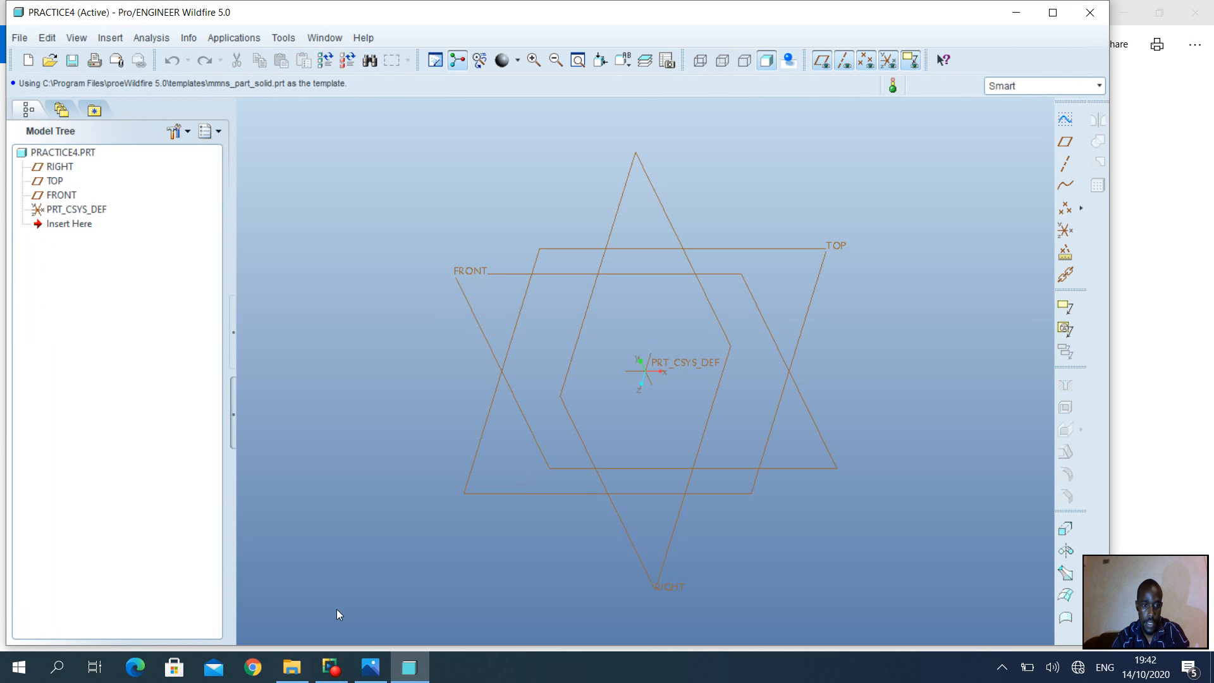
# Pick the FRONT datum plane and open Sketch 1 on it, oriented to RIGHT
pyautogui.click(372, 670)
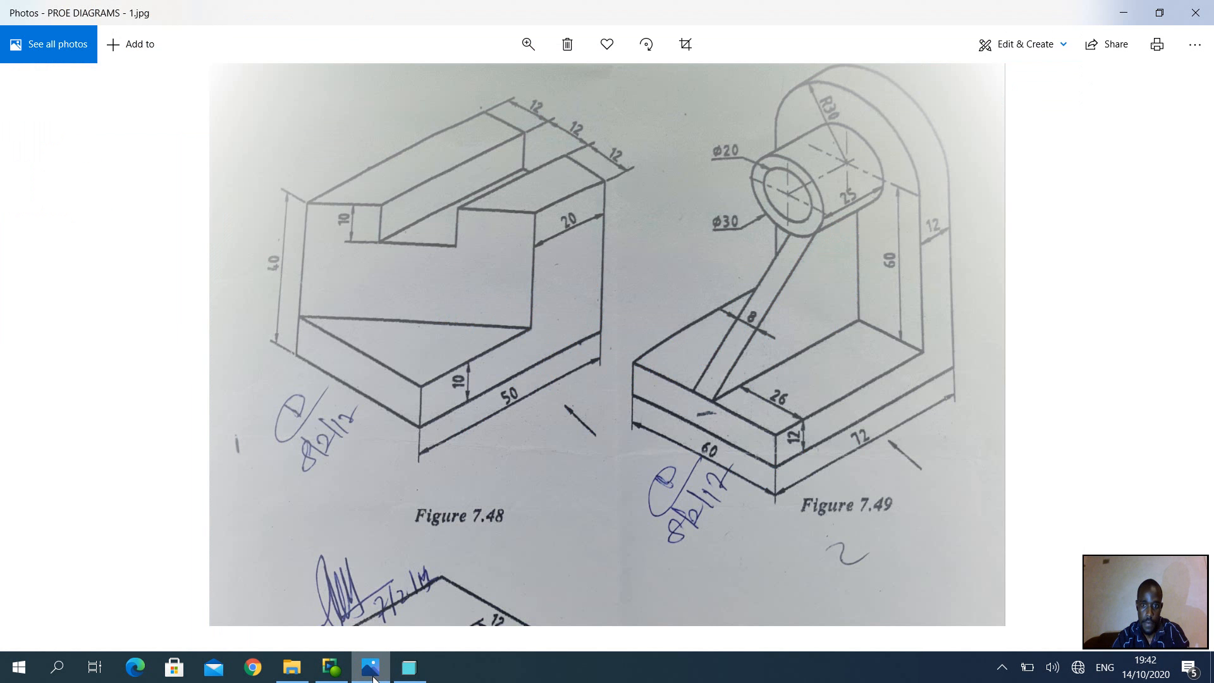
pyautogui.click(423, 667)
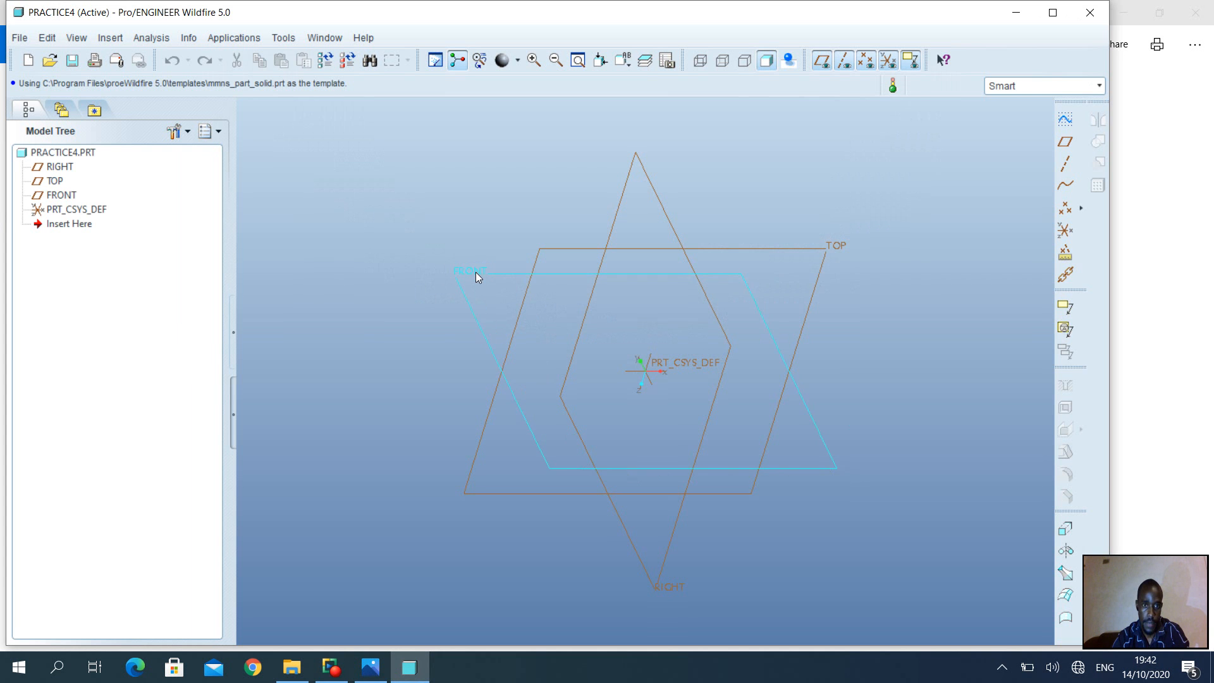
pyautogui.click(476, 272)
pyautogui.click(1065, 119)
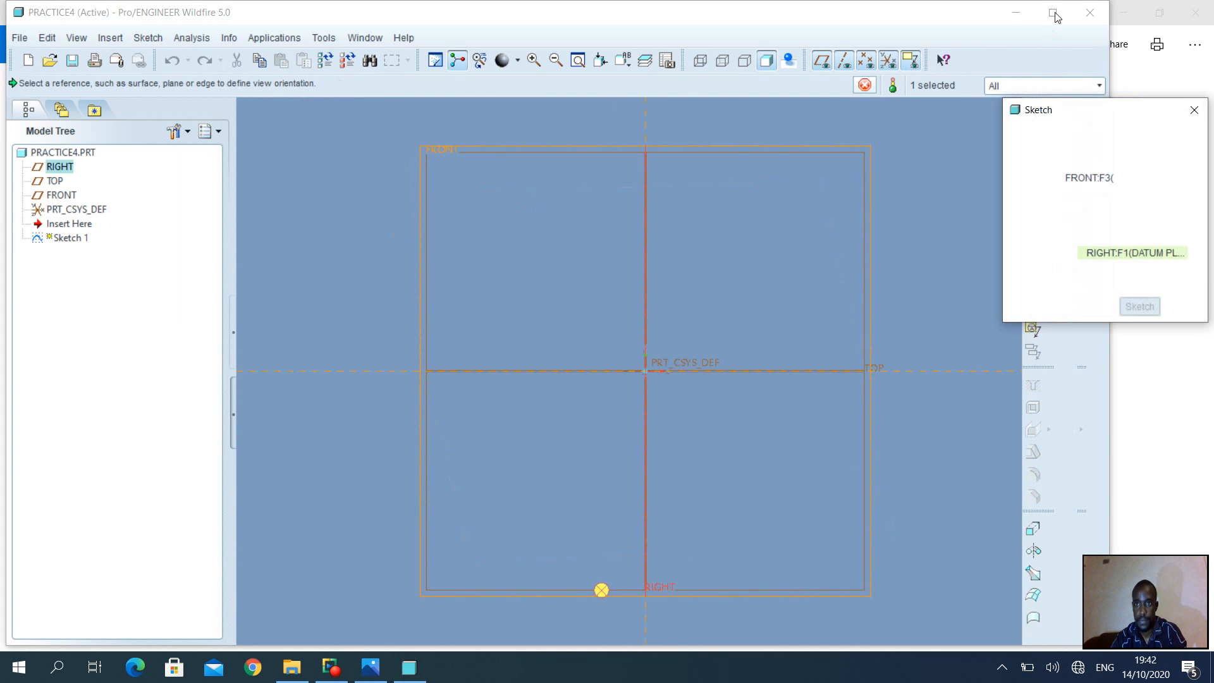
pyautogui.click(1139, 307)
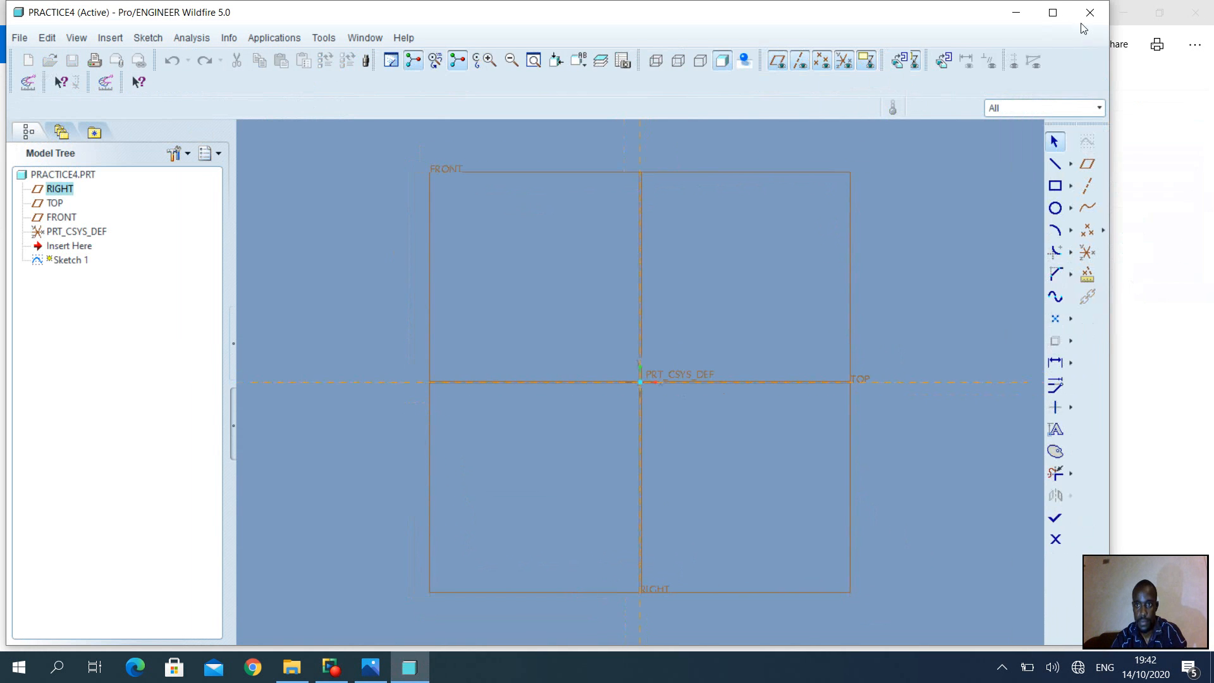
# Maximize the window and sketch the base's short left edge and long bottom edge
pyautogui.click(1057, 14)
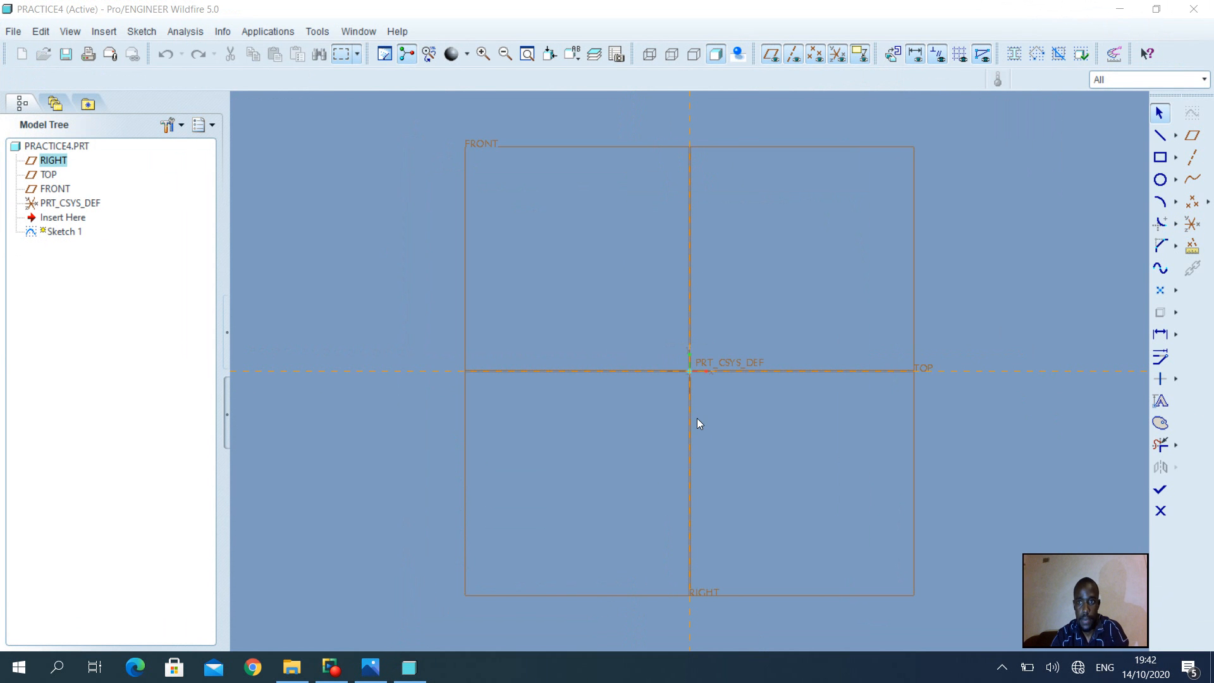
pyautogui.click(1158, 135)
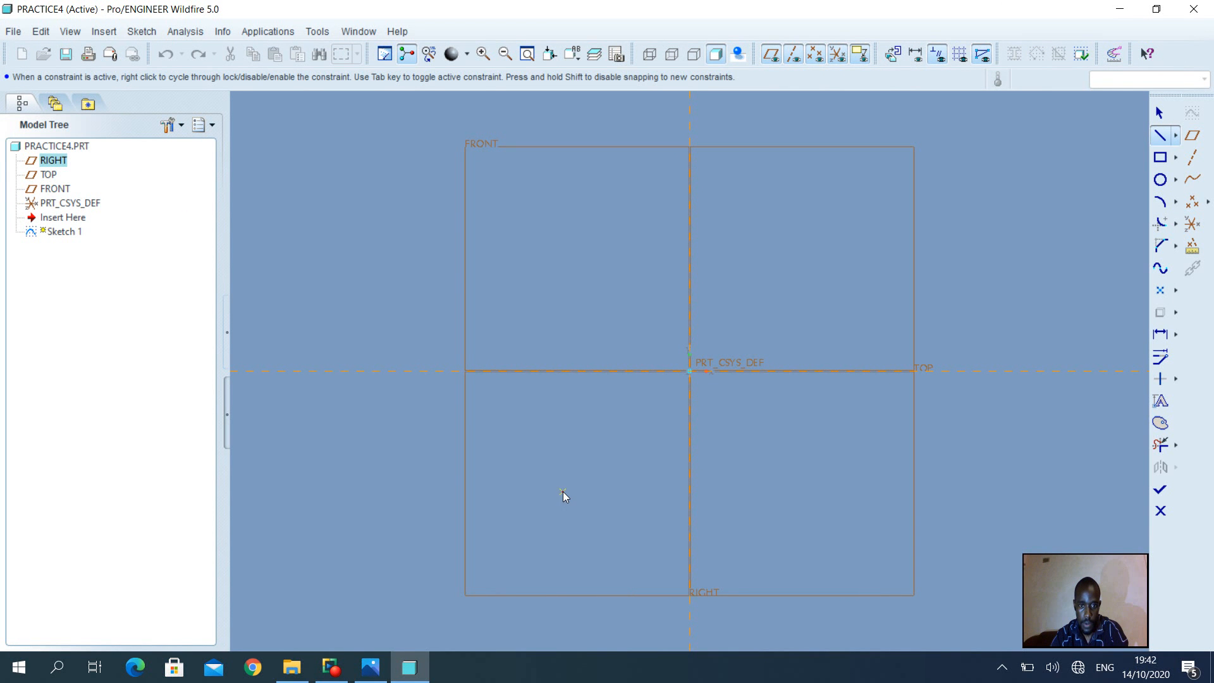
pyautogui.click(563, 454)
pyautogui.click(562, 493)
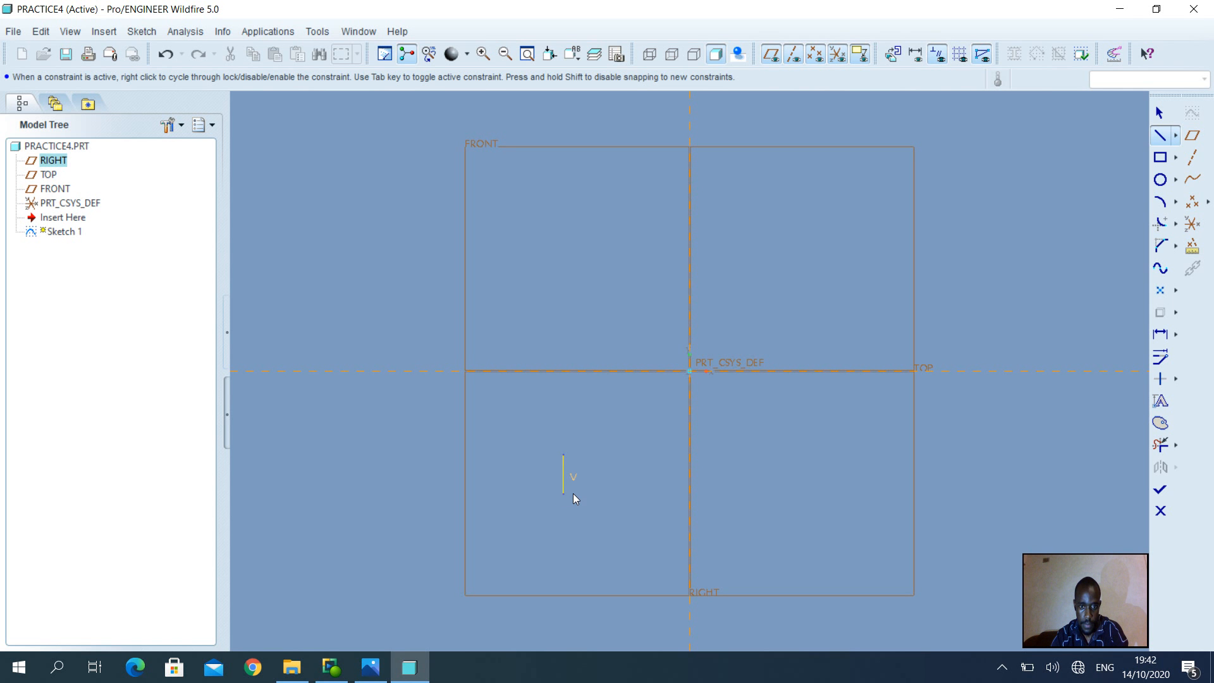
pyautogui.click(848, 501)
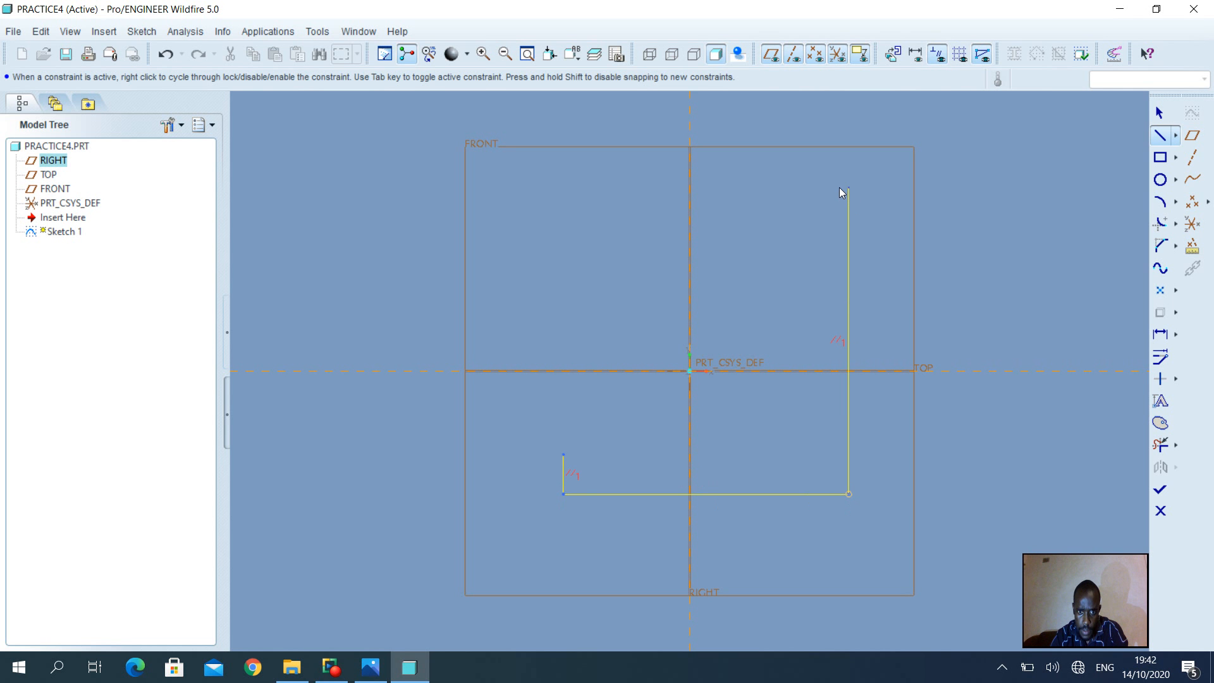
pyautogui.click(370, 667)
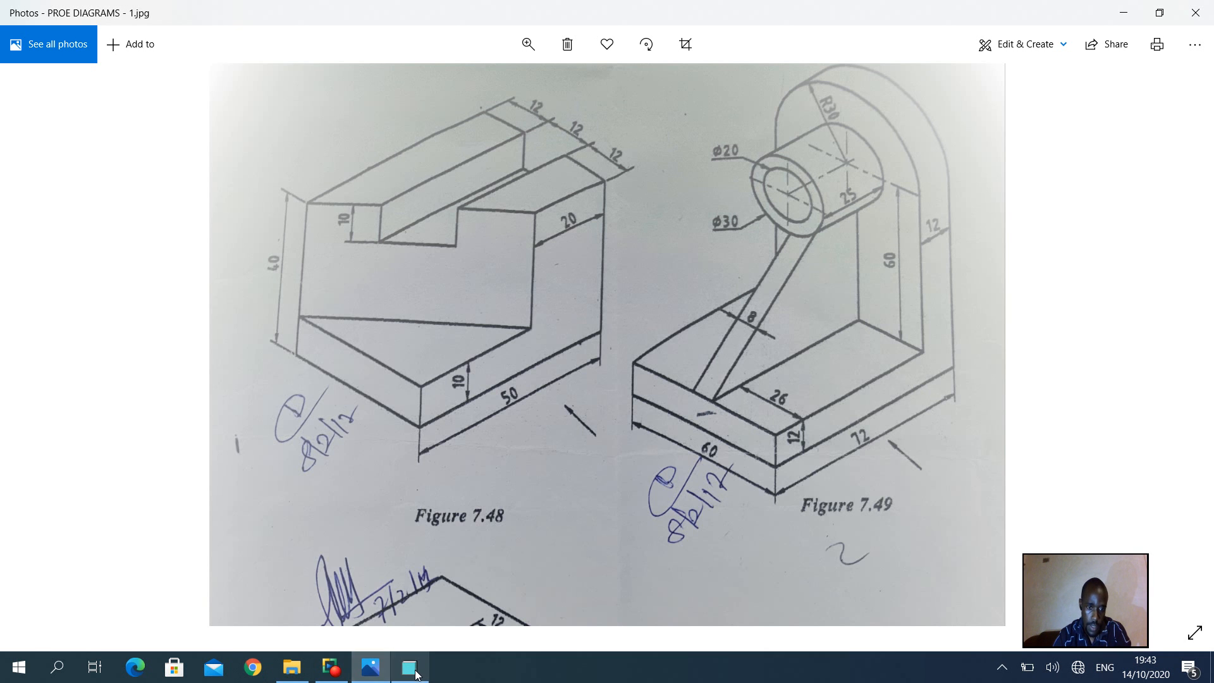
# Close the L-shaped outline with the upright's inner edge and the base top line
pyautogui.moveTo(416, 674)
pyautogui.click(419, 612)
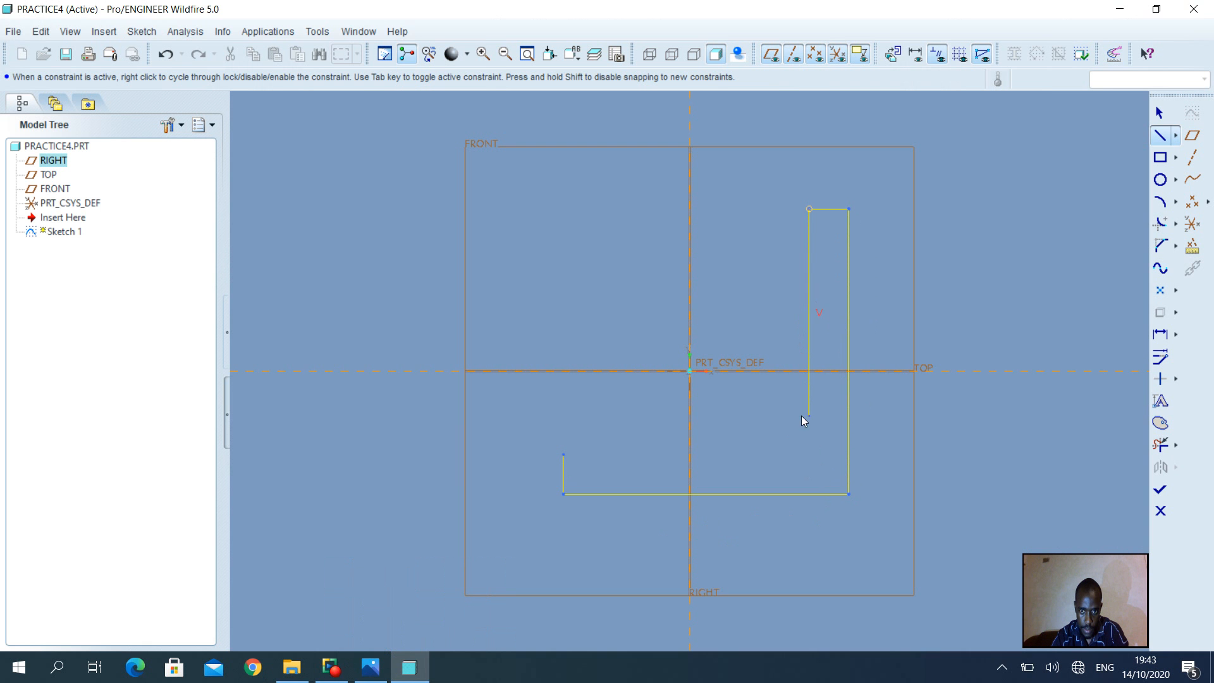
pyautogui.click(812, 454)
pyautogui.click(570, 466)
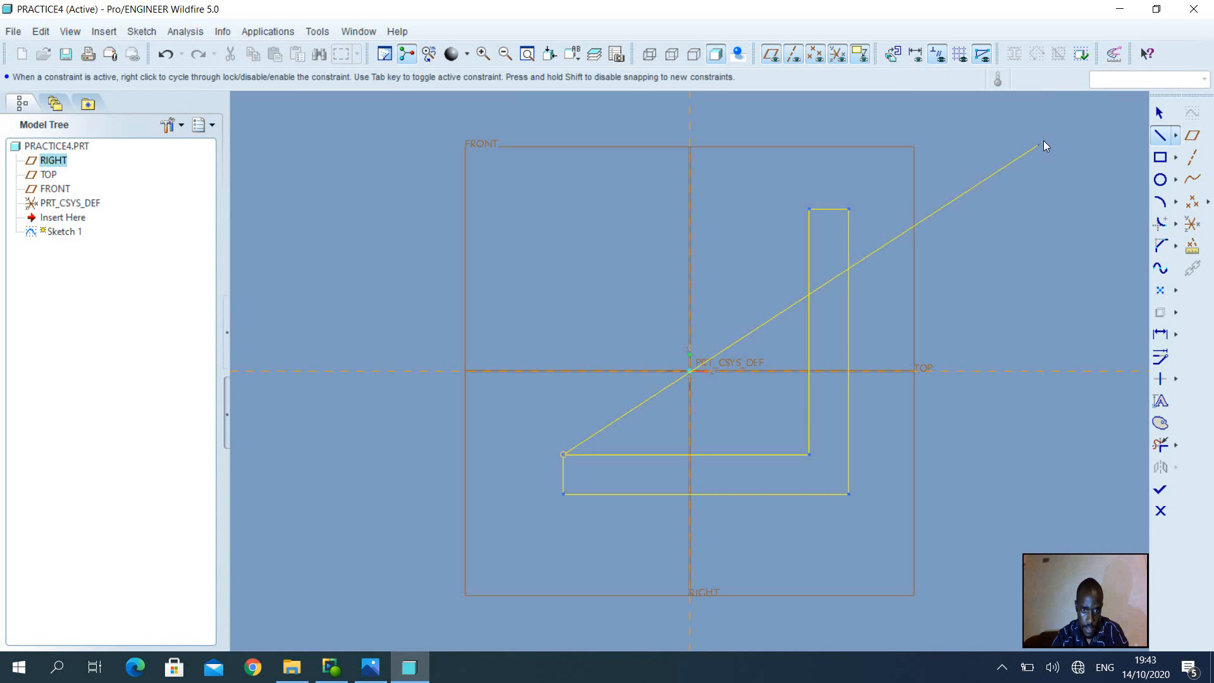
pyautogui.click(1160, 112)
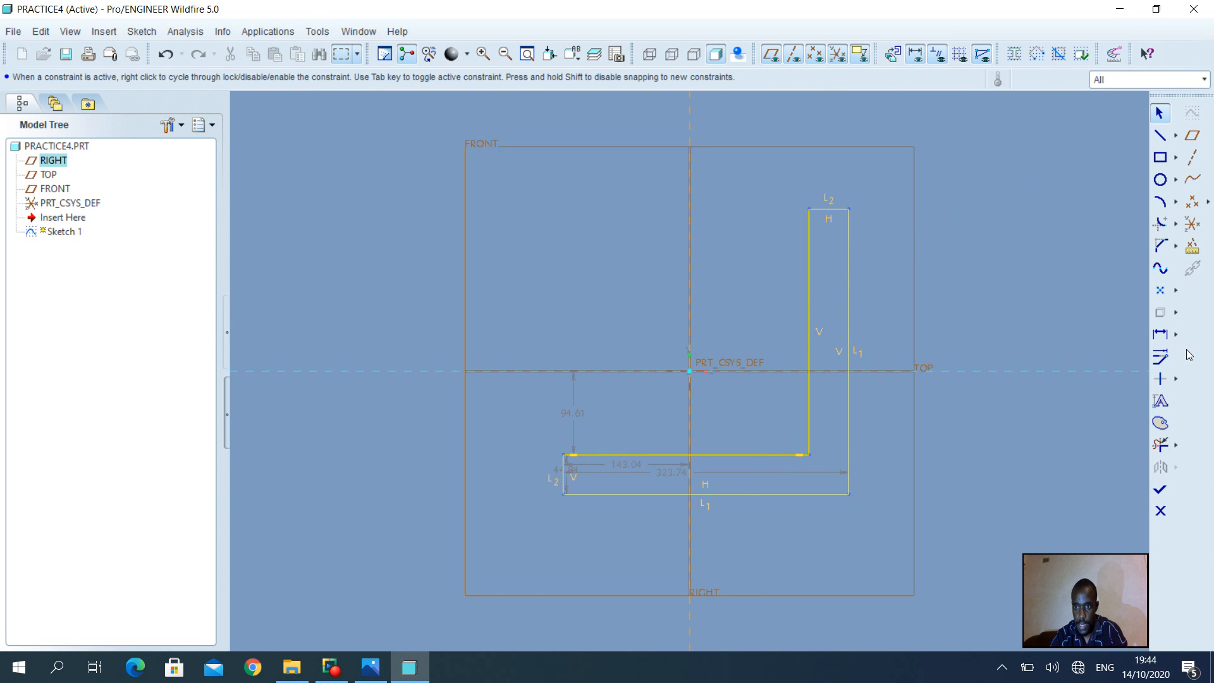
# Select the whole sketch and open Modify Dimensions with live regeneration turned off
pyautogui.moveTo(495, 188)
pyautogui.mouseDown()
pyautogui.moveTo(1073, 570)
pyautogui.moveTo(1015, 582)
pyautogui.moveTo(985, 559)
pyautogui.mouseUp()
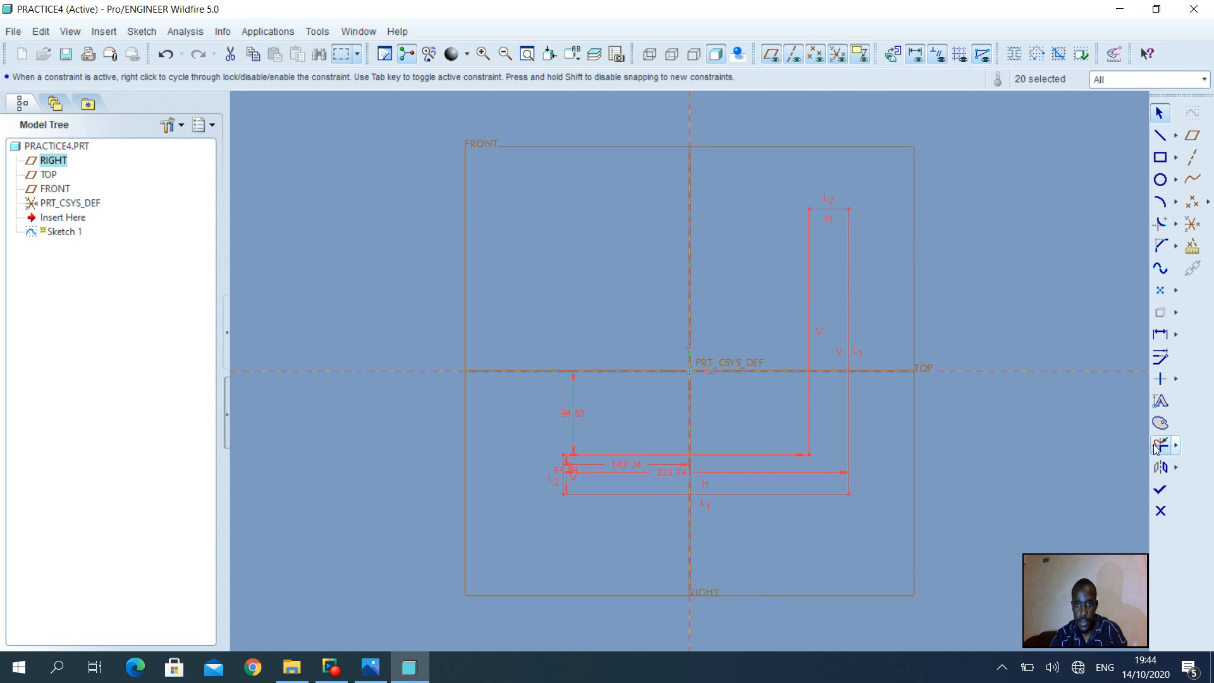
pyautogui.click(1160, 356)
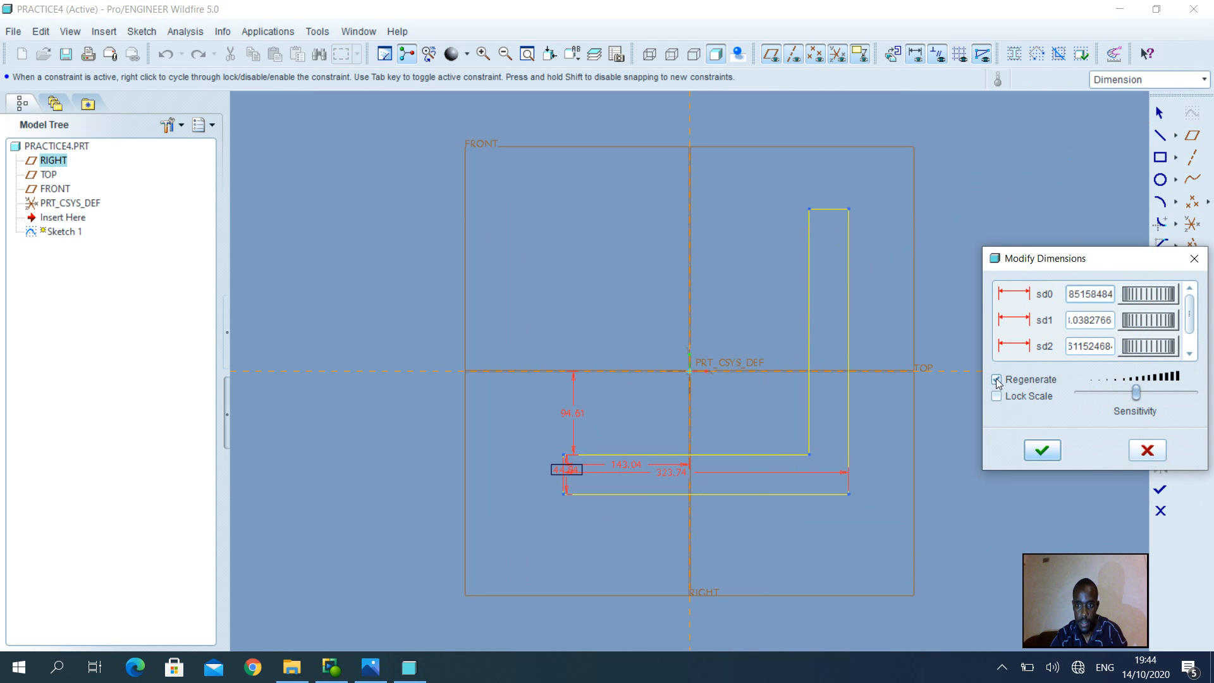
pyautogui.click(996, 378)
pyautogui.moveTo(1114, 259); pyautogui.dragTo(1042, 283)
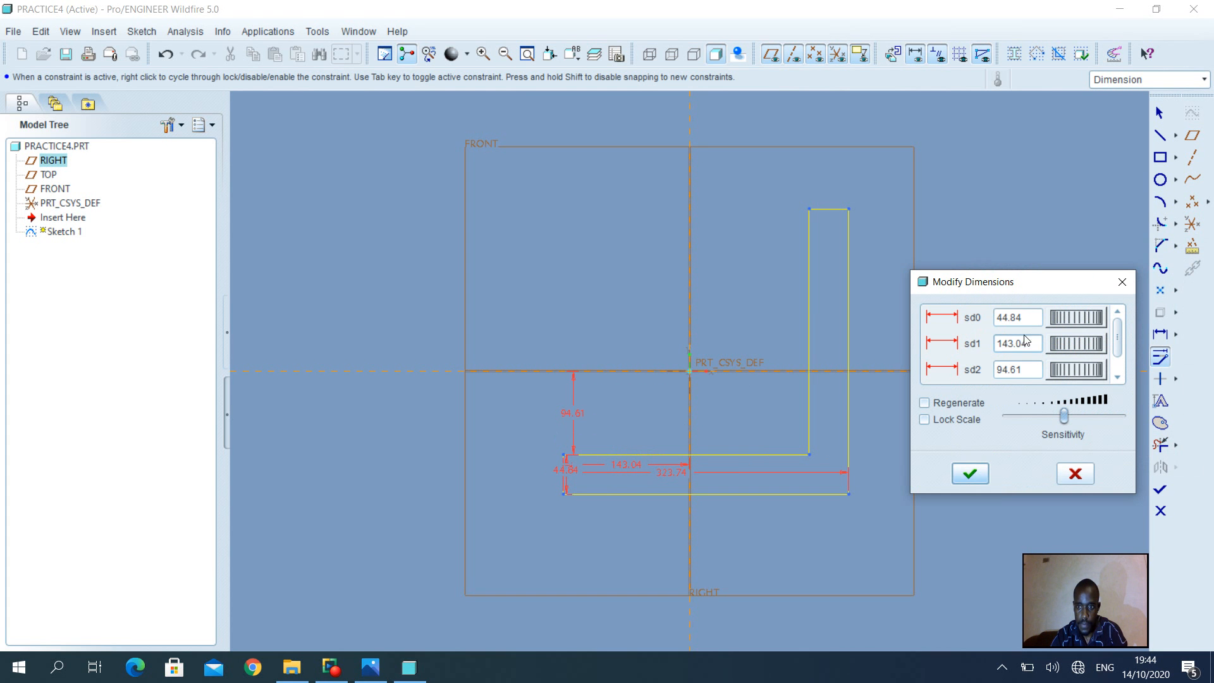
pyautogui.click(1038, 322)
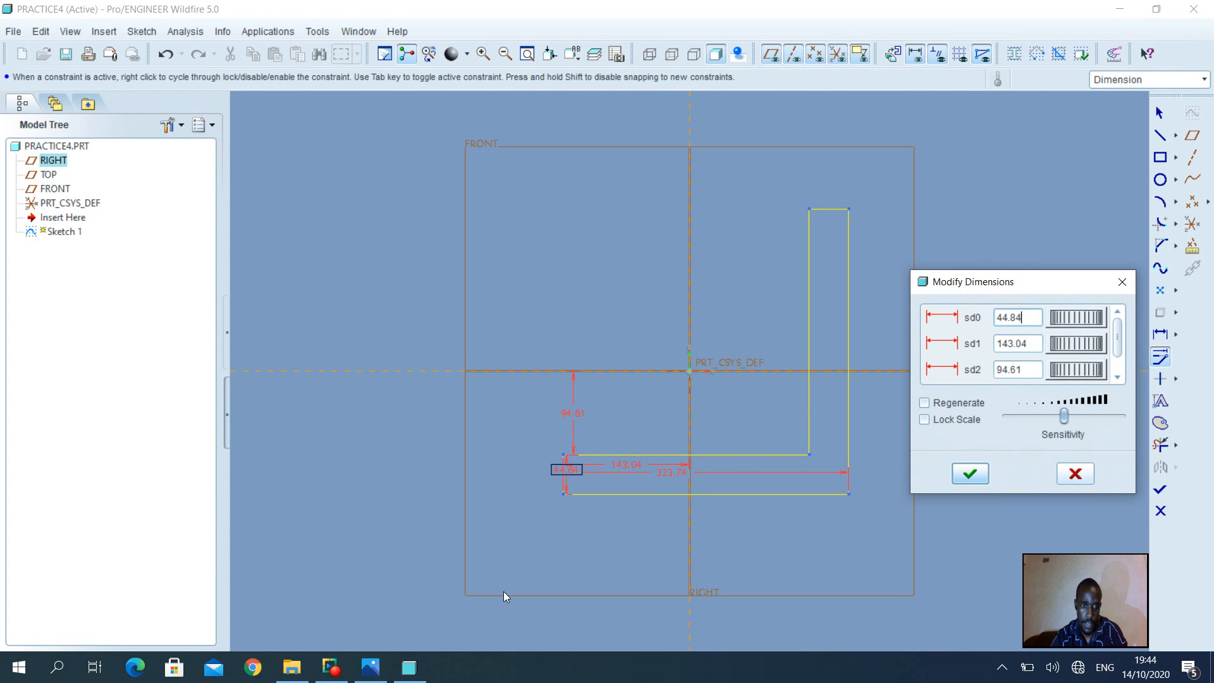
pyautogui.moveTo(377, 672)
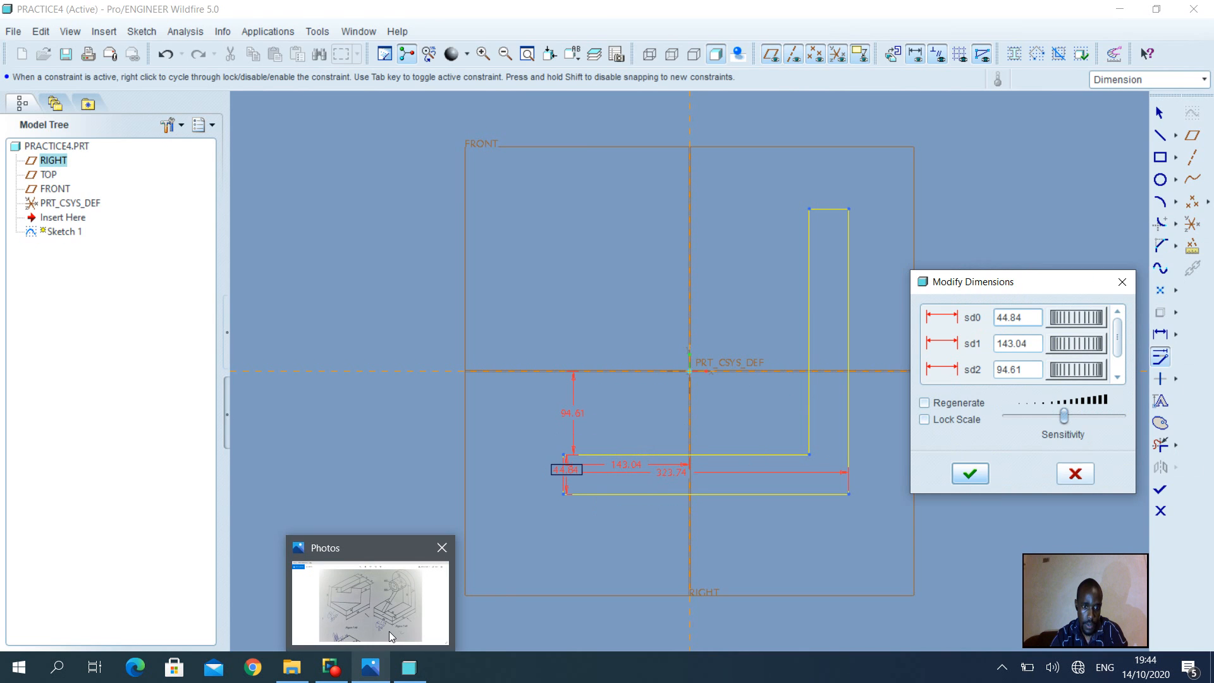
pyautogui.moveTo(389, 631)
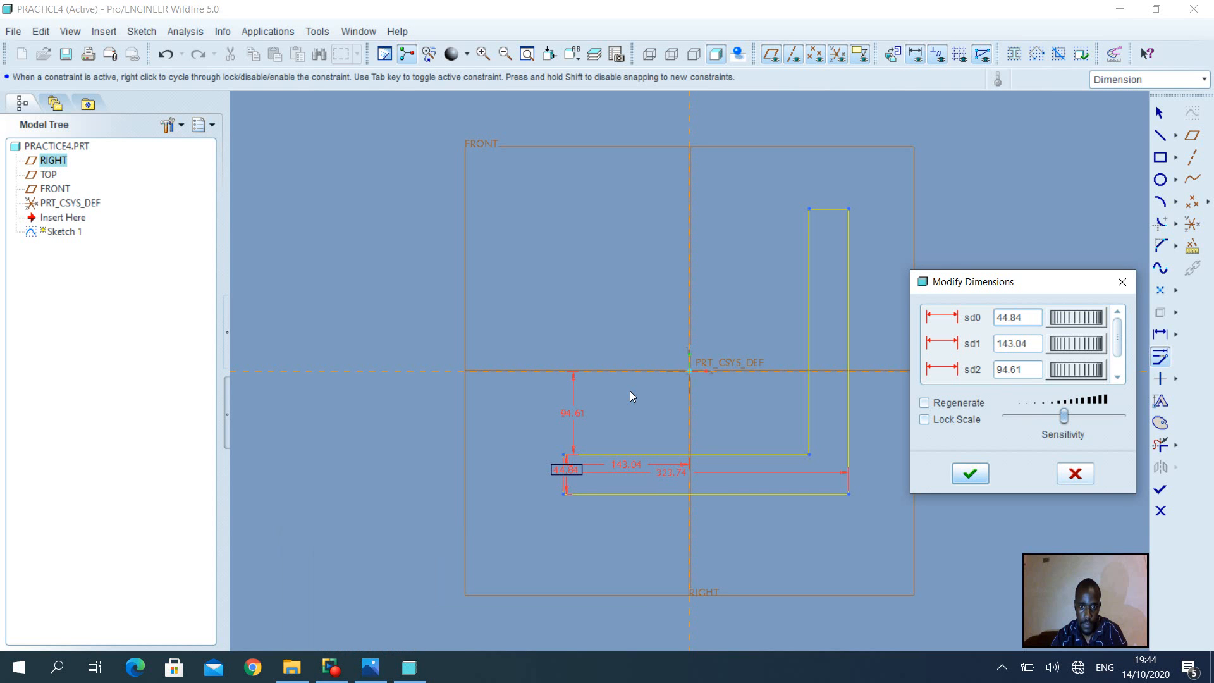
# Set the dimensions to 12, 36, 30 and 72 and regenerate the profile
pyautogui.doubleClick(1029, 316)
pyautogui.write('12')
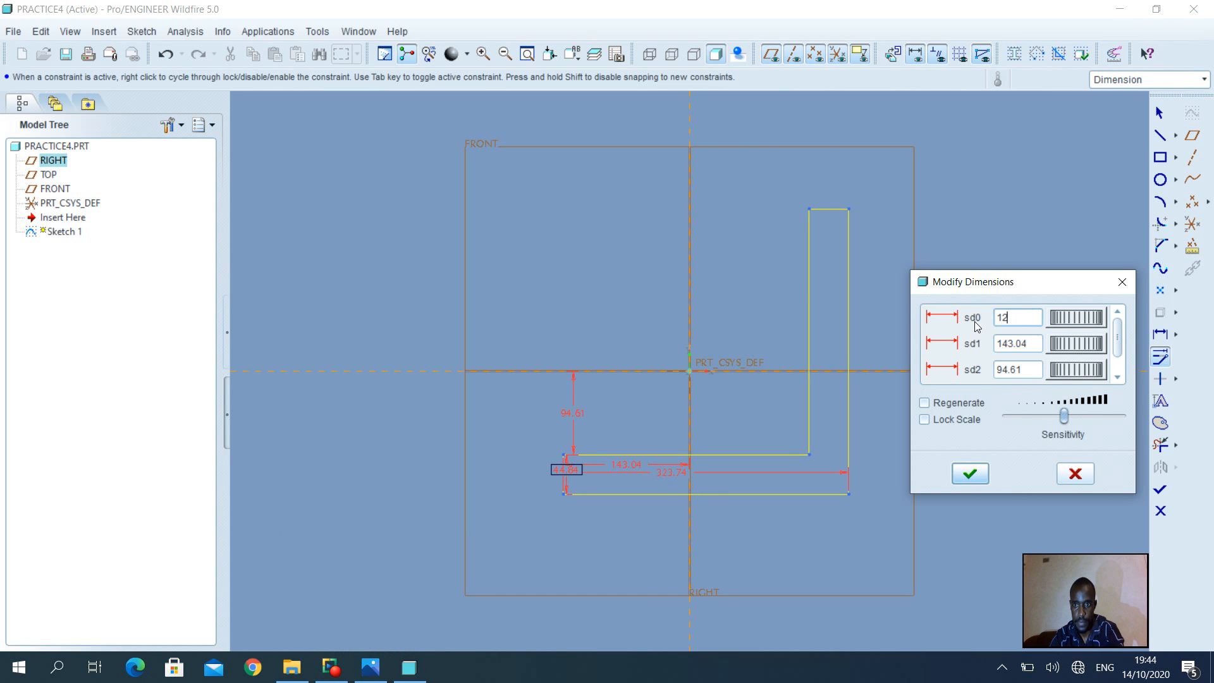
pyautogui.press('Return')
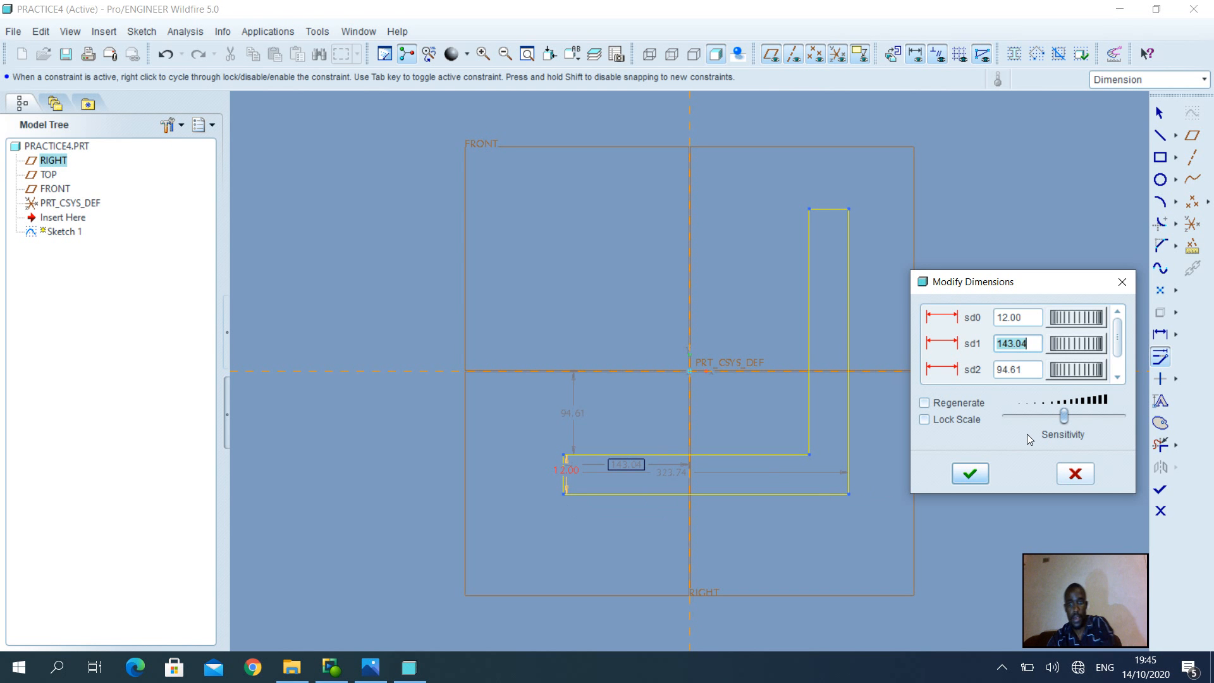
pyautogui.write('36')
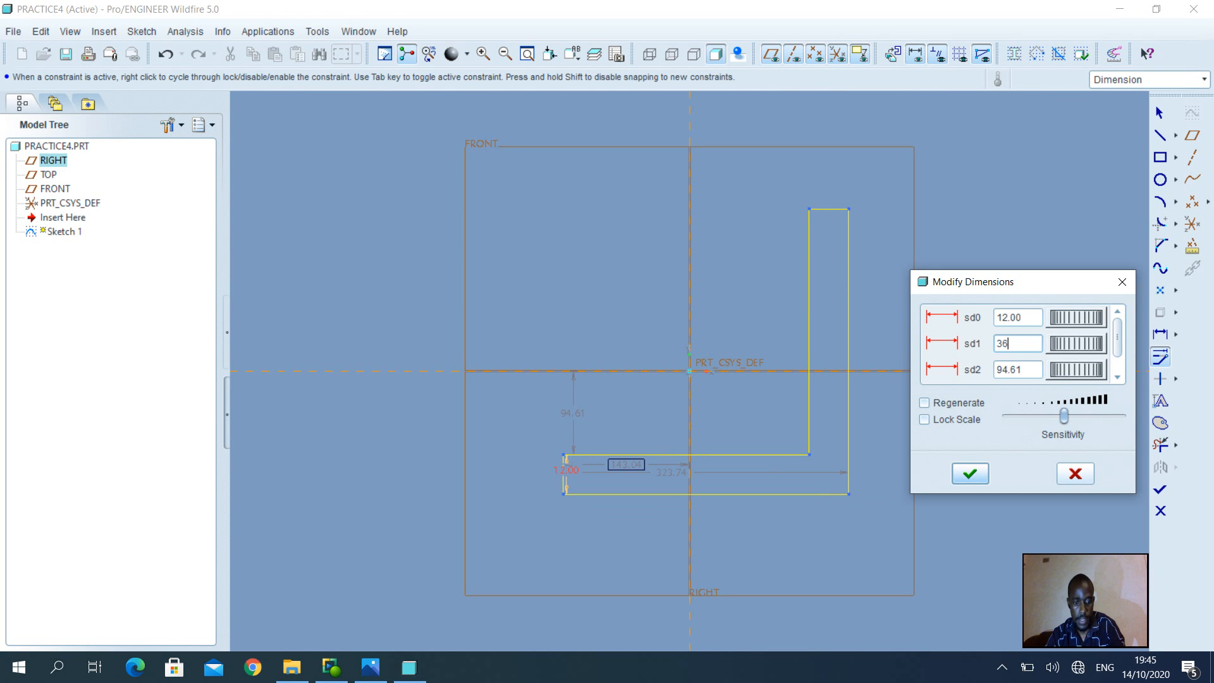
pyautogui.press('Return')
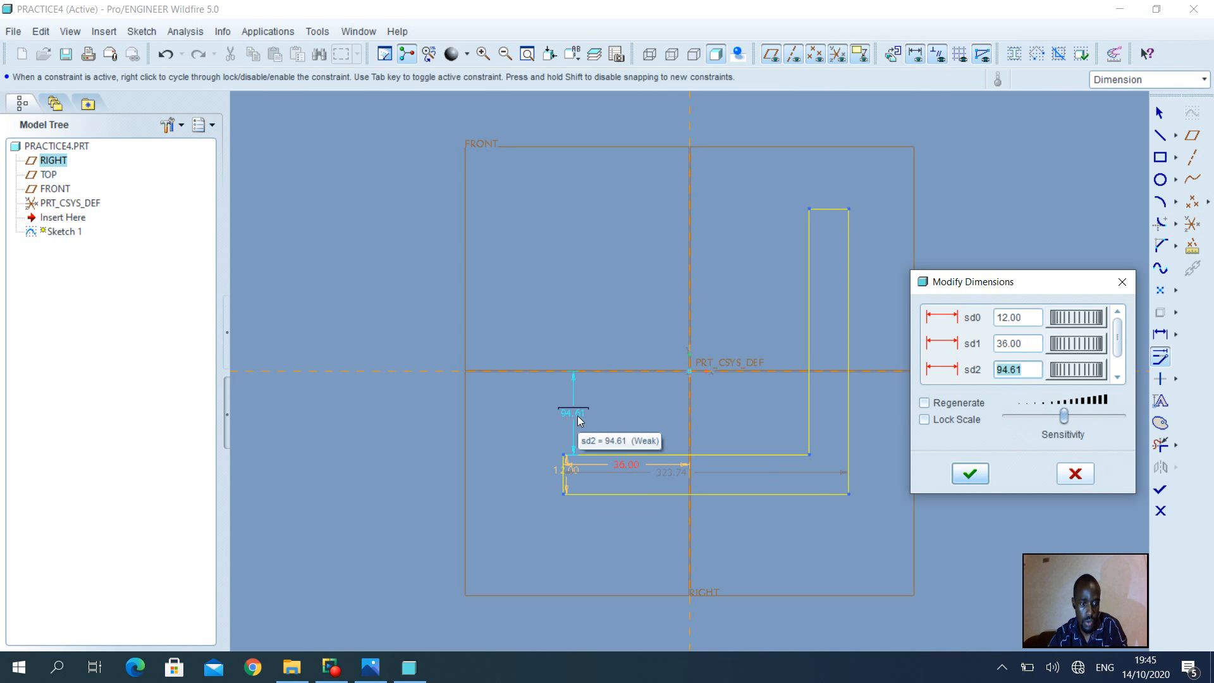
pyautogui.write('30')
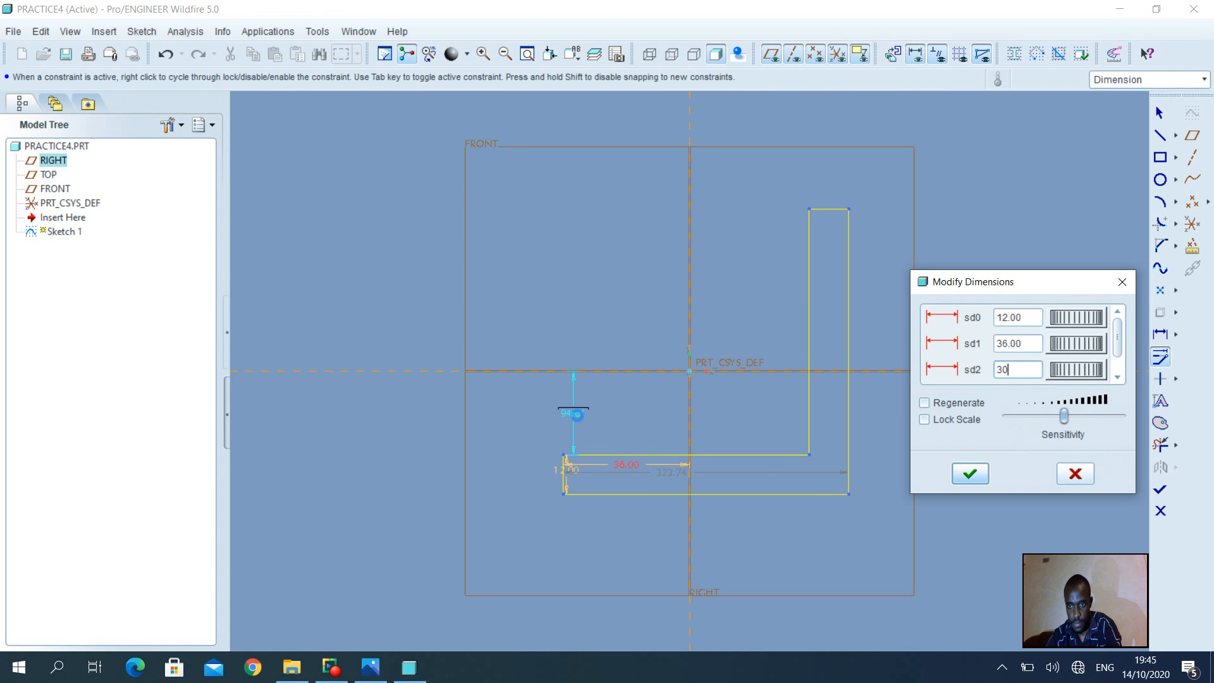
pyautogui.press('Return')
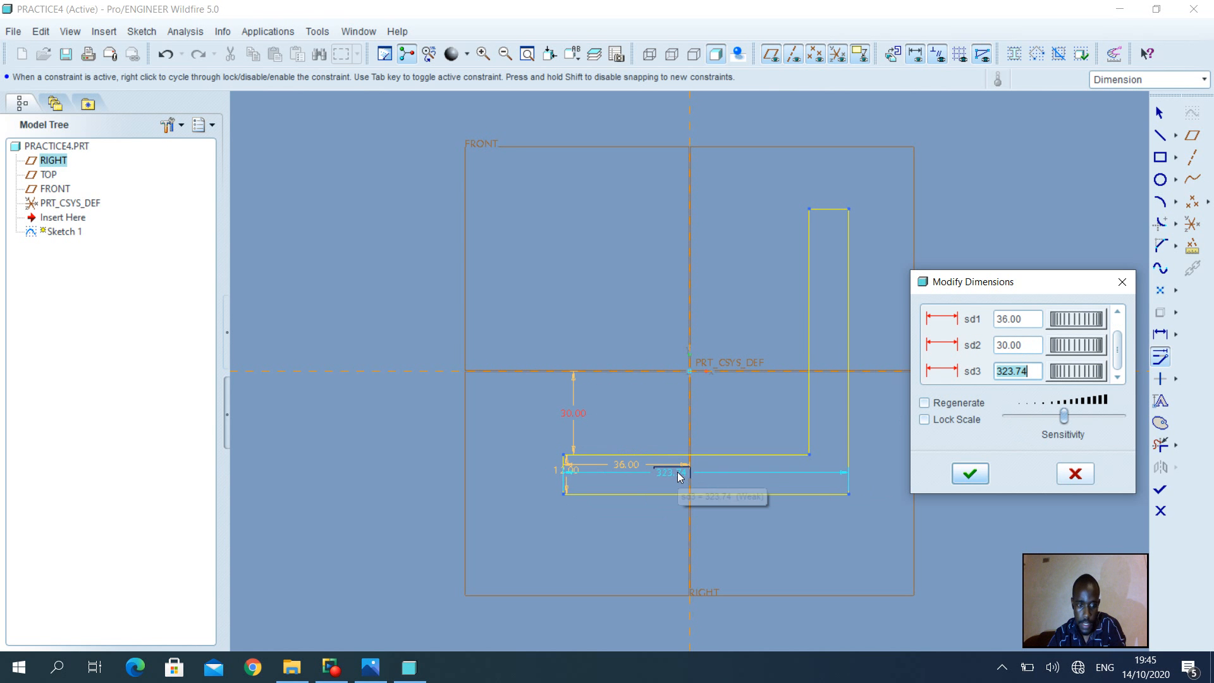
pyautogui.write('72')
pyautogui.press('Return')
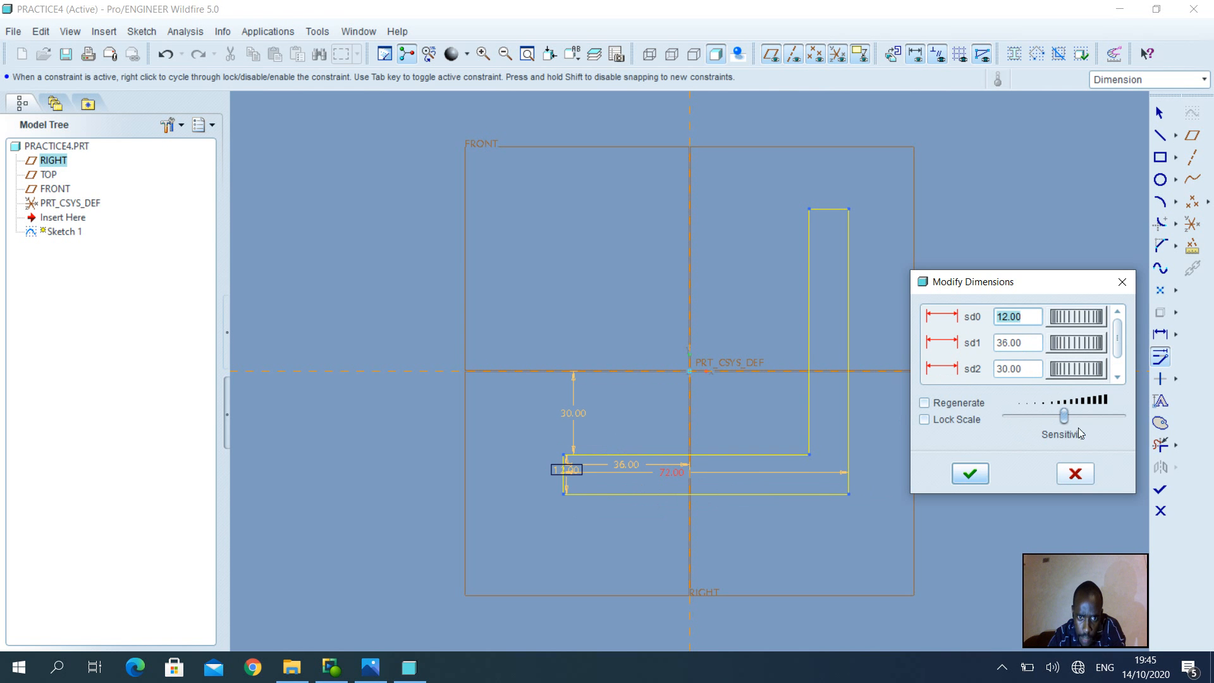
pyautogui.click(970, 475)
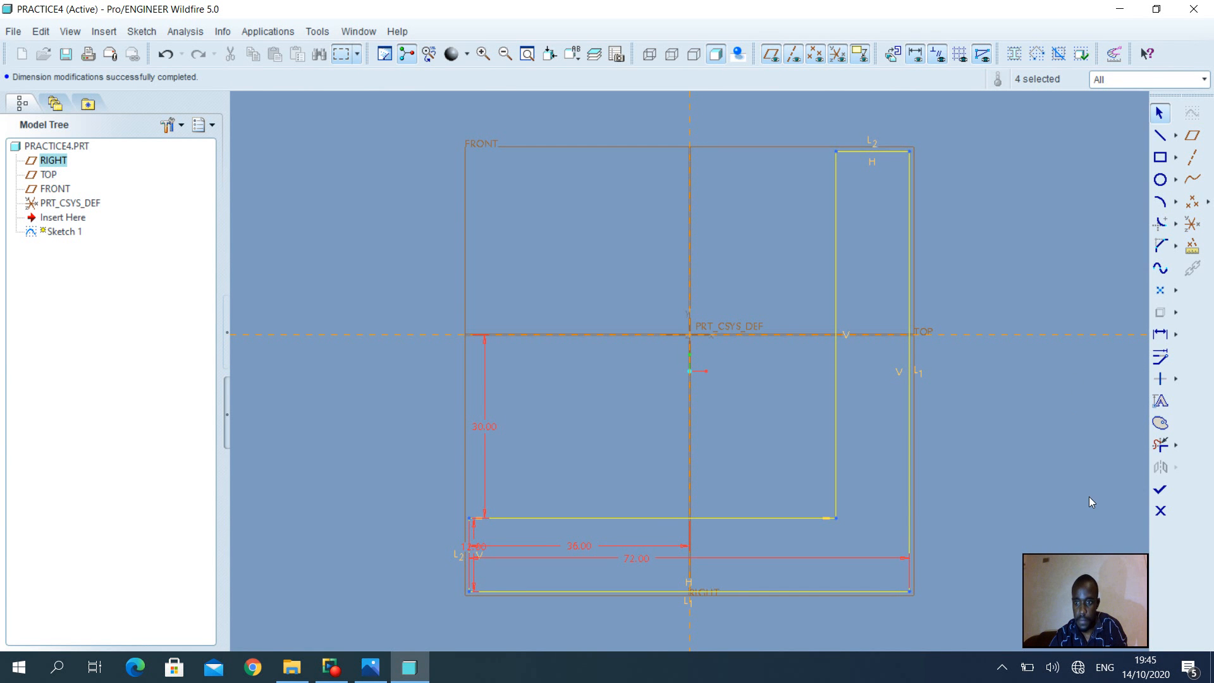
# Finish Sketch 1 and extrude the L profile symmetrically, 60 deep, as Extrude 1
pyautogui.click(1160, 488)
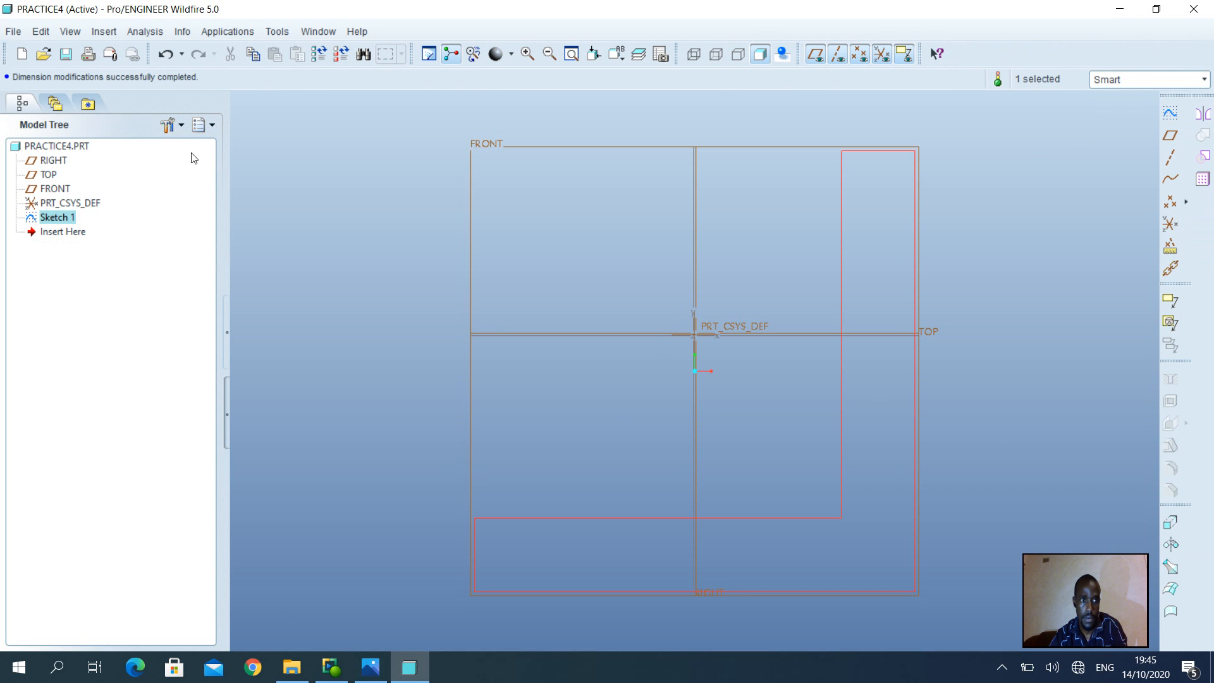
pyautogui.click(1170, 522)
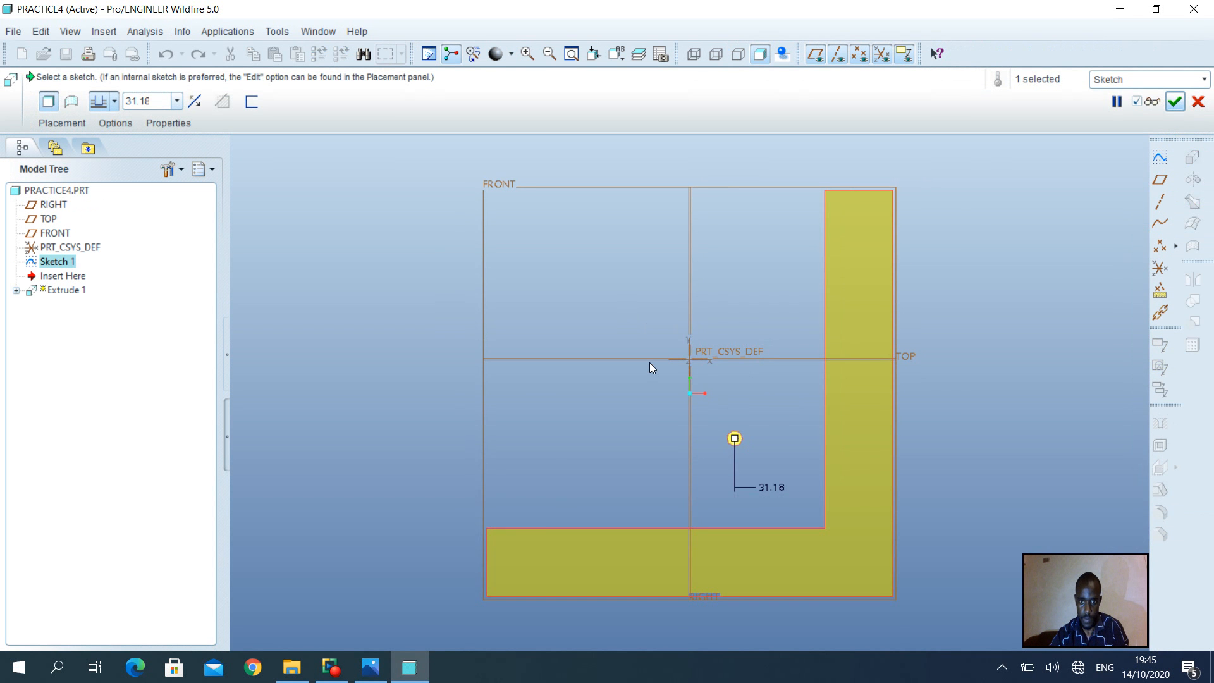
pyautogui.moveTo(650, 362); pyautogui.dragTo(706, 364, button='middle')
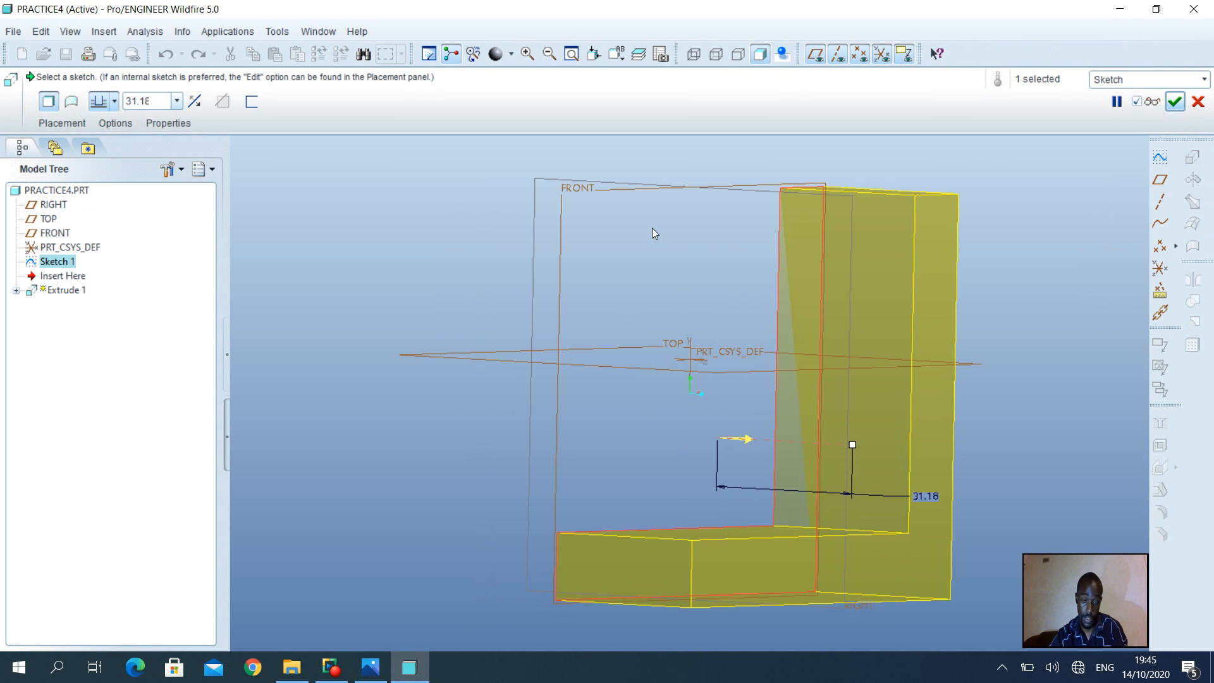
pyautogui.click(114, 101)
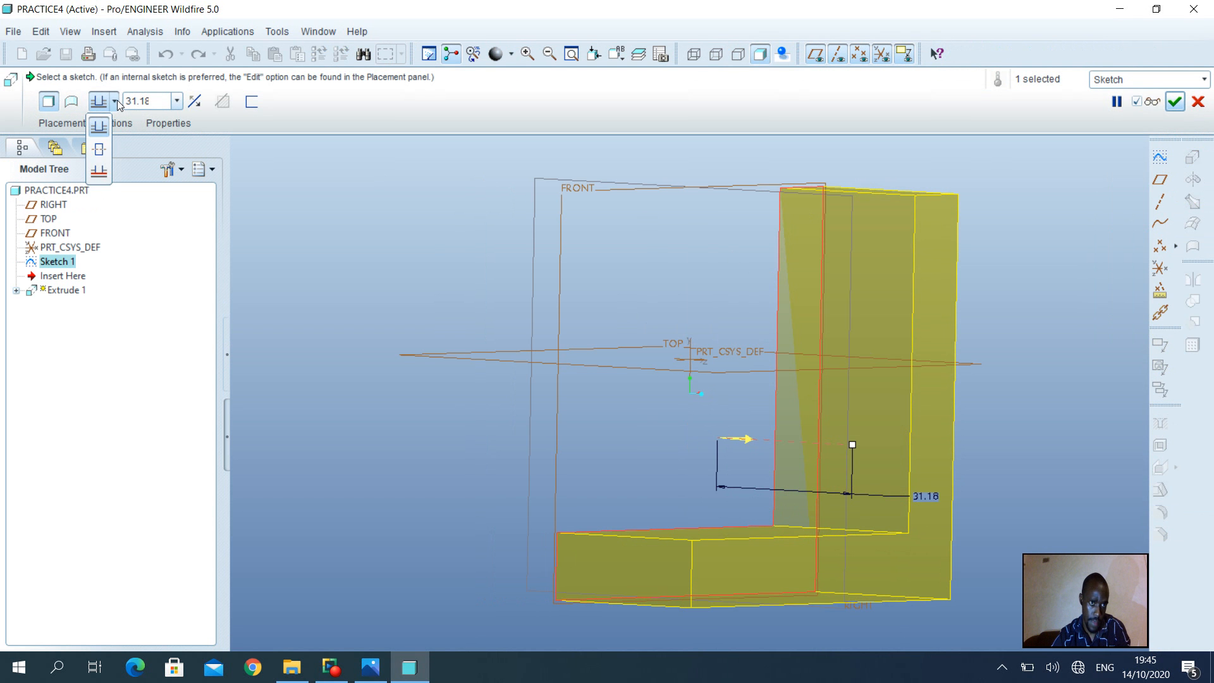
pyautogui.click(98, 151)
pyautogui.doubleClick(167, 95)
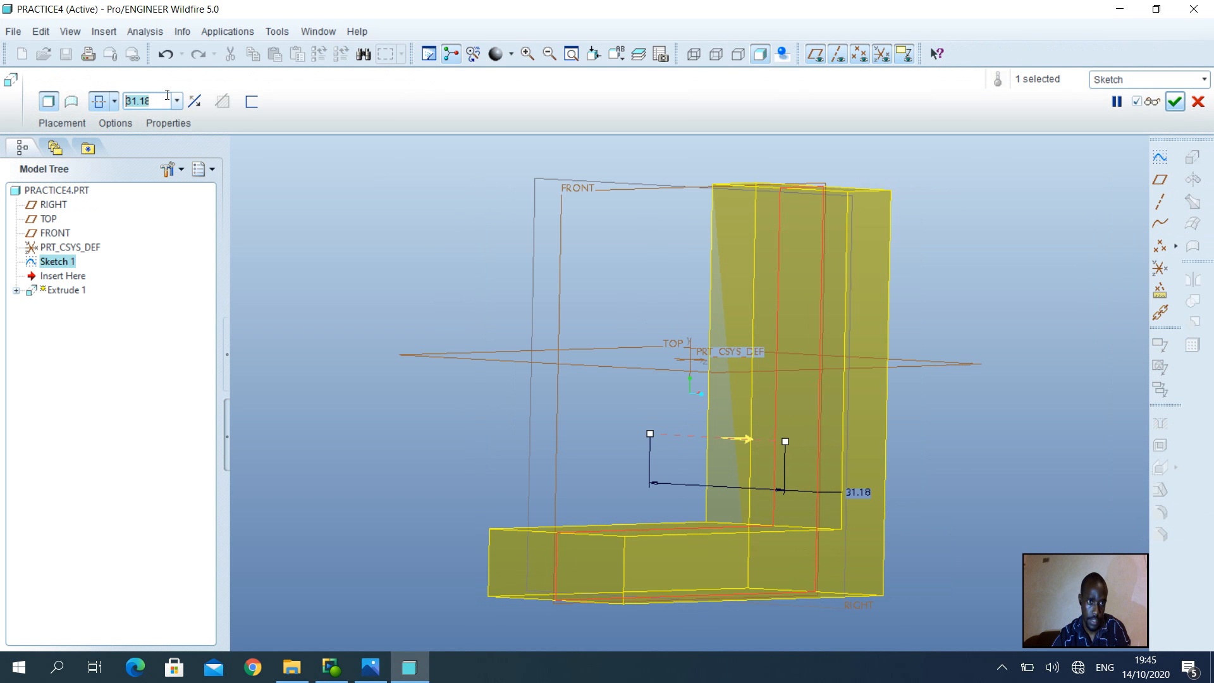
pyautogui.click(386, 675)
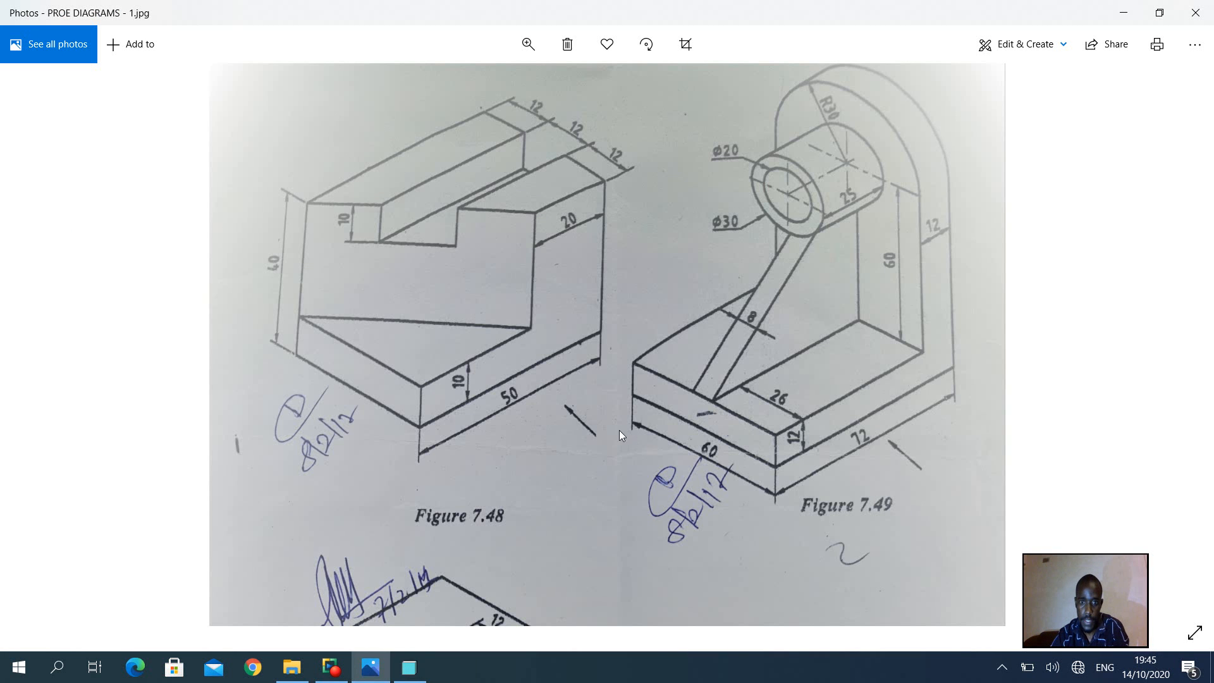
pyautogui.click(409, 667)
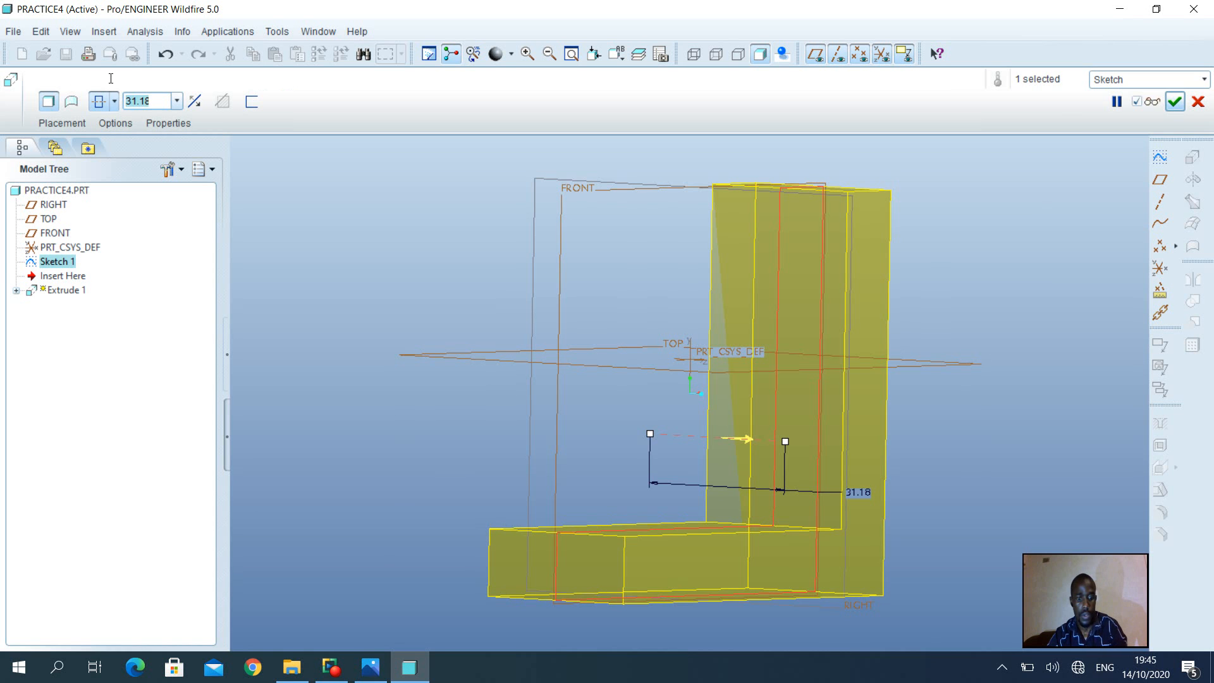
pyautogui.write('60')
pyautogui.press('Return')
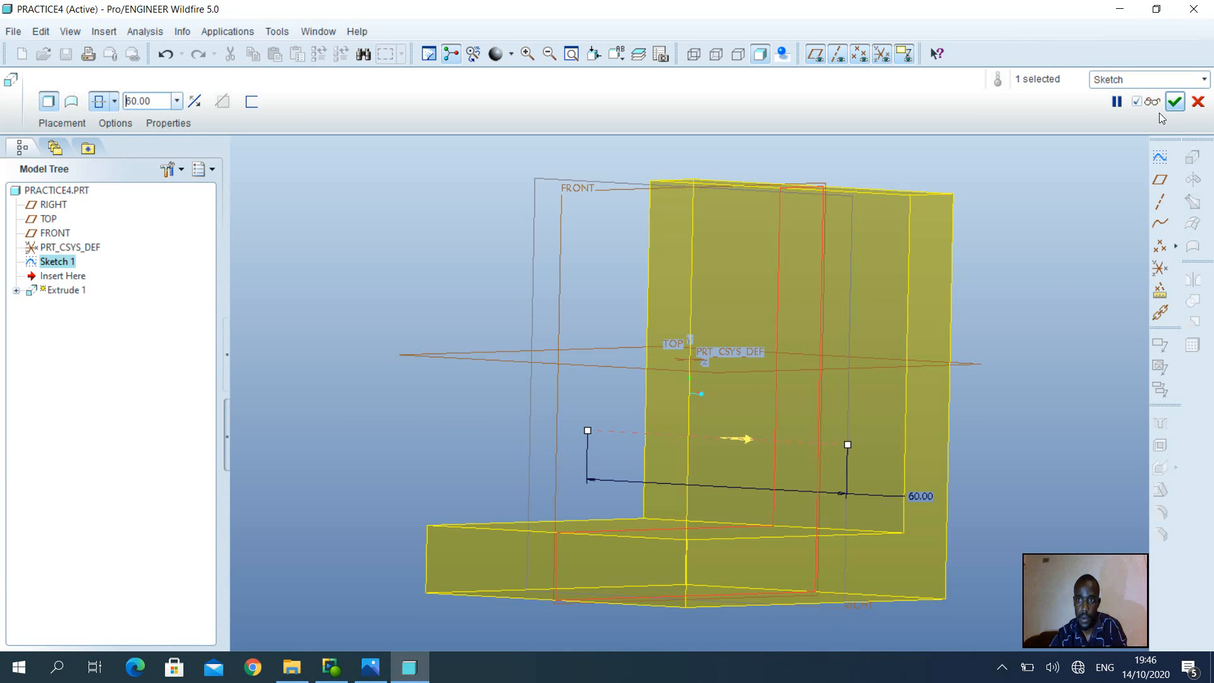
pyautogui.click(1174, 102)
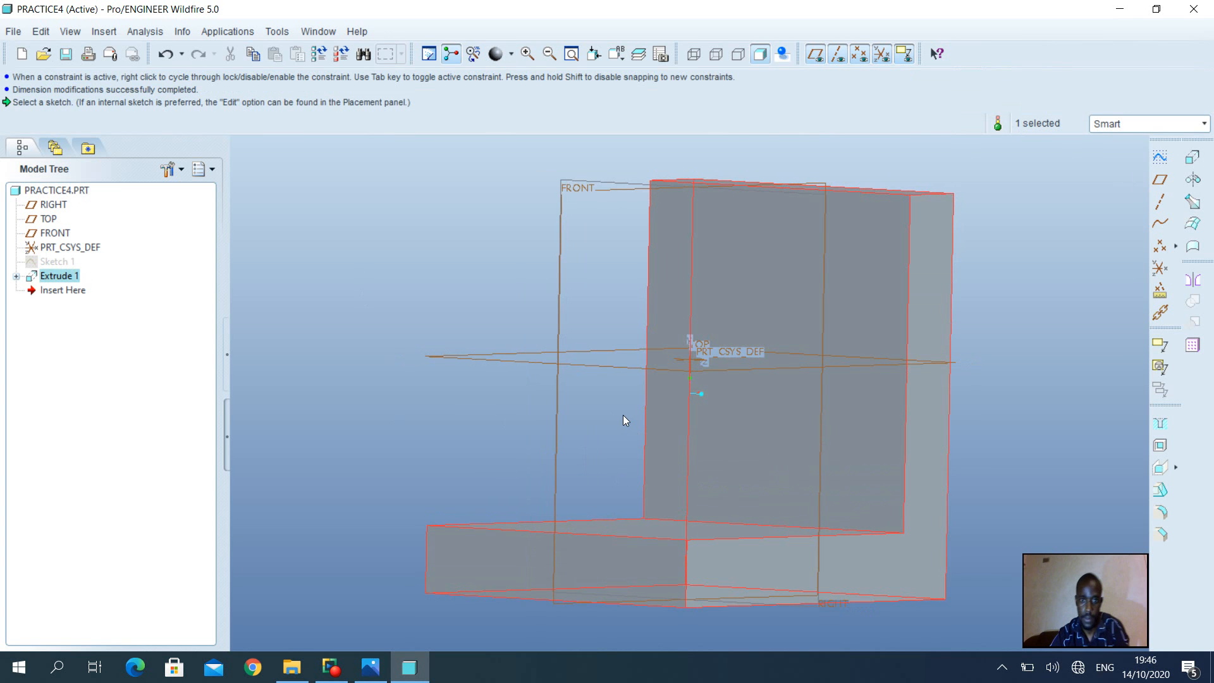
# Orbit the bracket to face the upright and select its large front face
pyautogui.moveTo(623, 414)
pyautogui.mouseDown(button='middle')
pyautogui.moveTo(583, 403)
pyautogui.moveTo(582, 426)
pyautogui.mouseUp(button='middle')
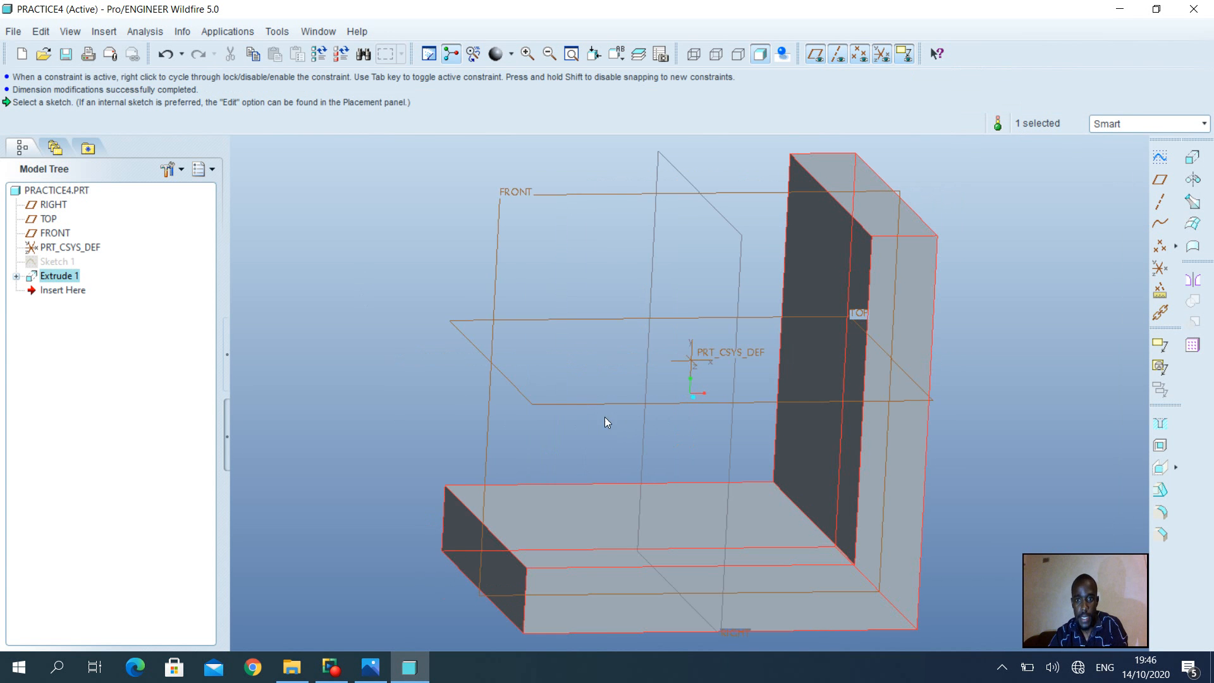
pyautogui.moveTo(673, 430)
pyautogui.mouseDown(button='middle')
pyautogui.moveTo(727, 415)
pyautogui.moveTo(780, 427)
pyautogui.moveTo(767, 442)
pyautogui.moveTo(759, 417)
pyautogui.mouseUp(button='middle')
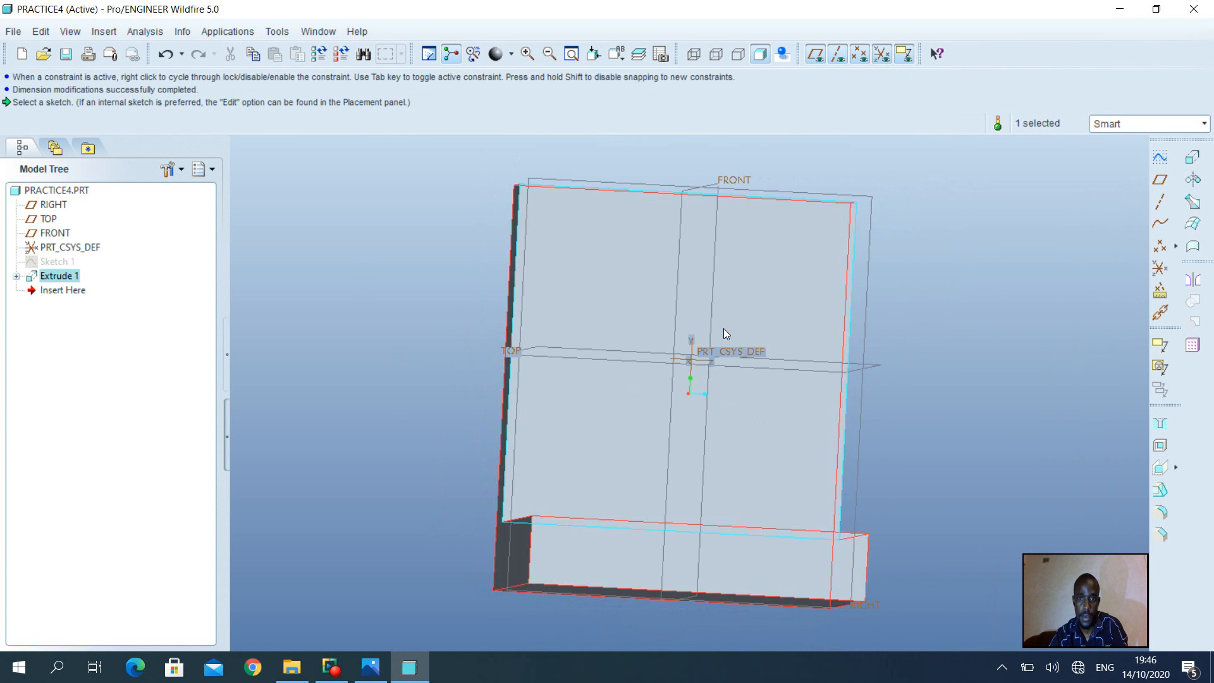
pyautogui.click(764, 286)
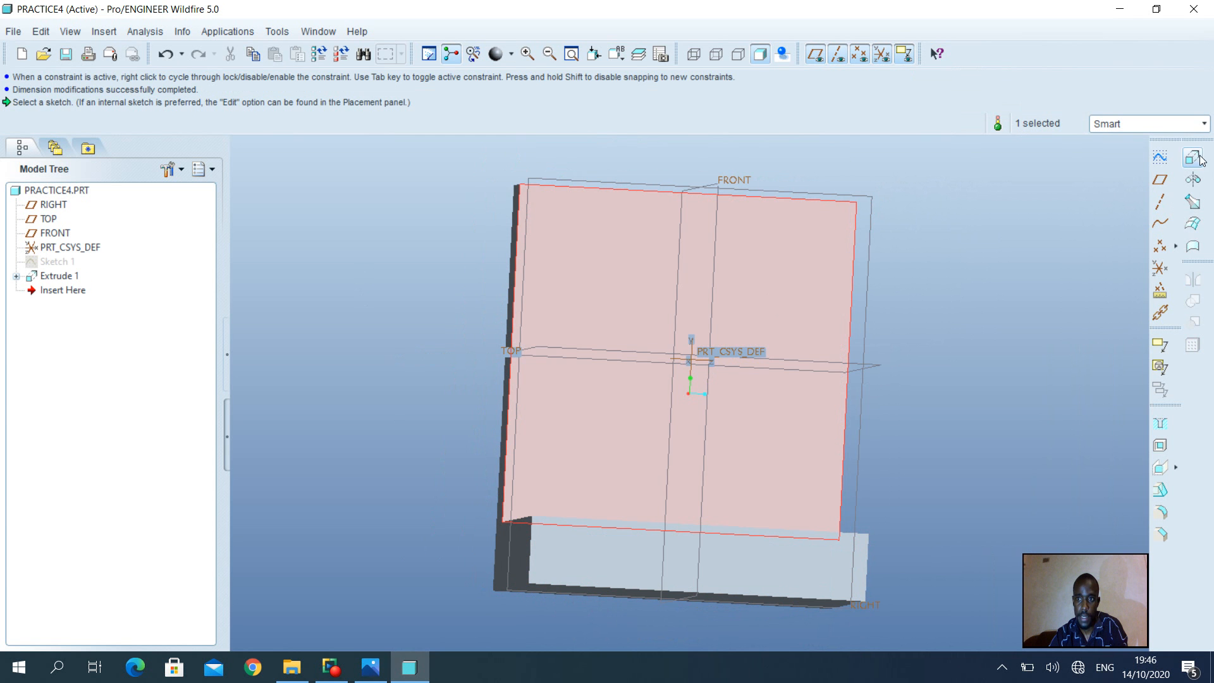
# Open Sketch 2 on the upright's front face with Left orientation
pyautogui.click(1160, 157)
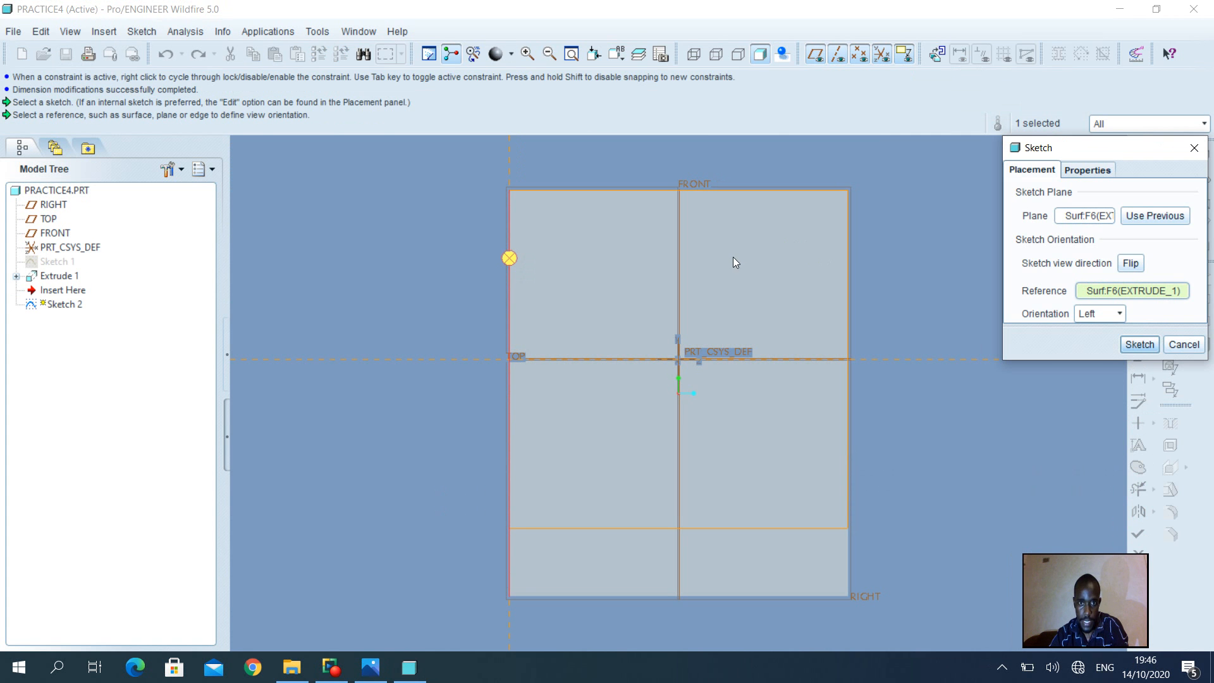
pyautogui.click(1139, 344)
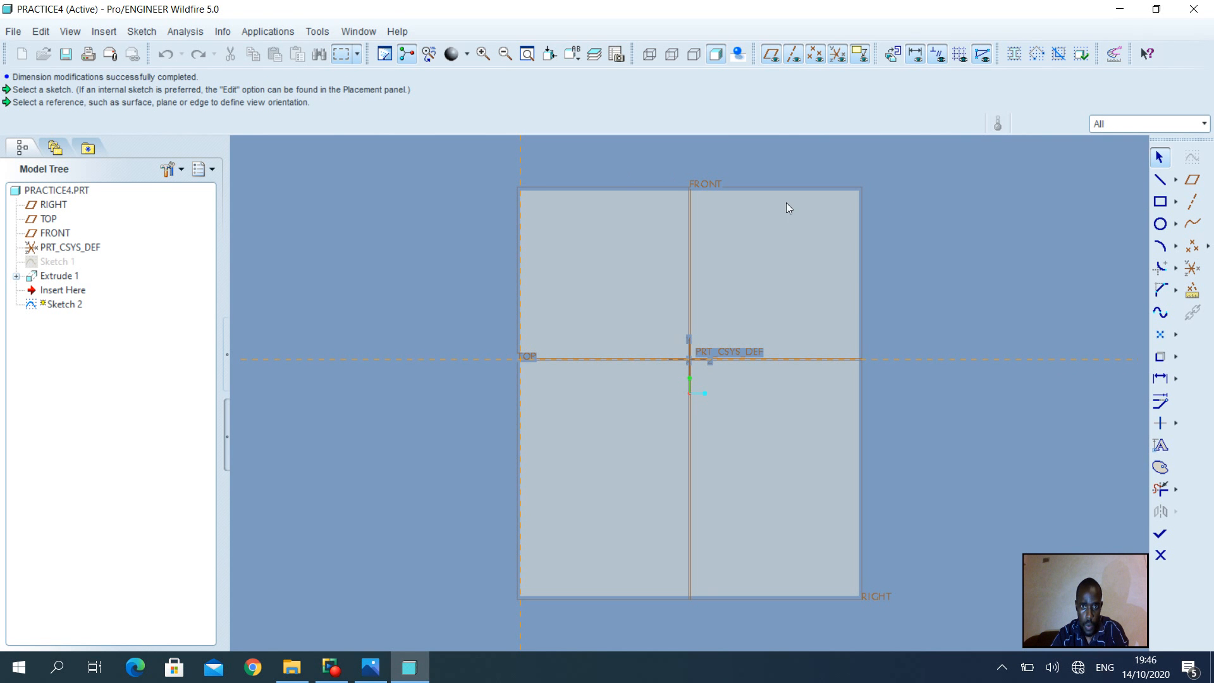
# Add the upright's top edge and the FRONT datum plane as Sketch 2 references
pyautogui.click(133, 31)
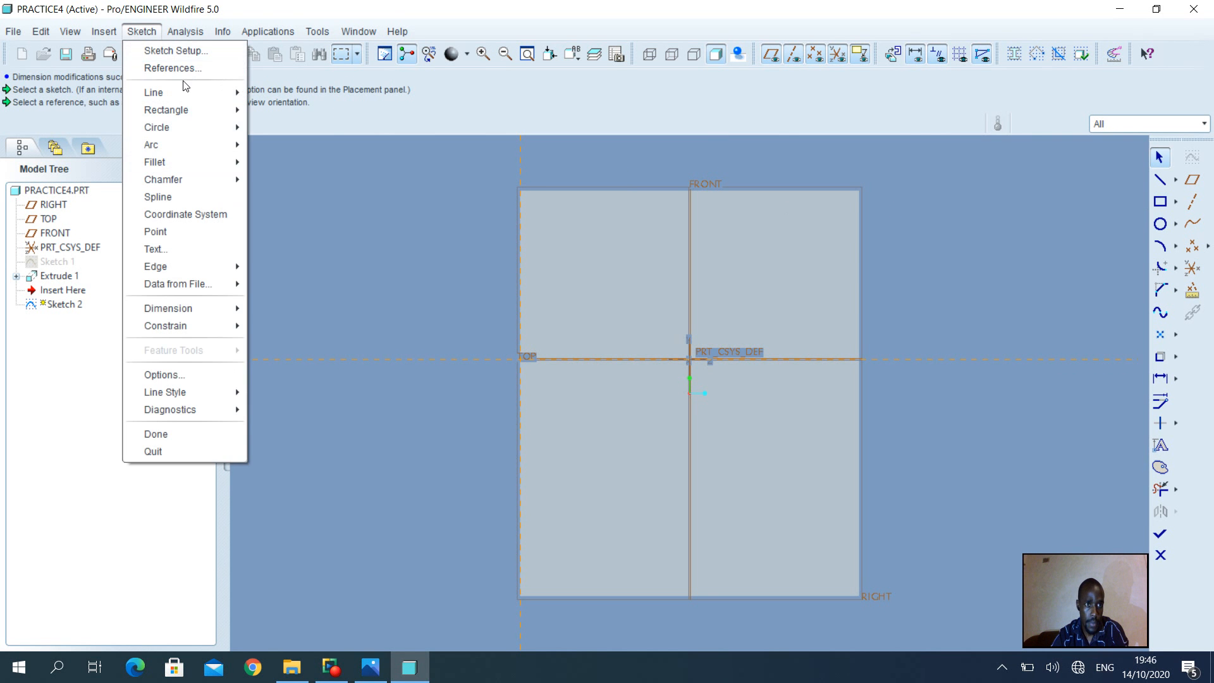
pyautogui.click(178, 66)
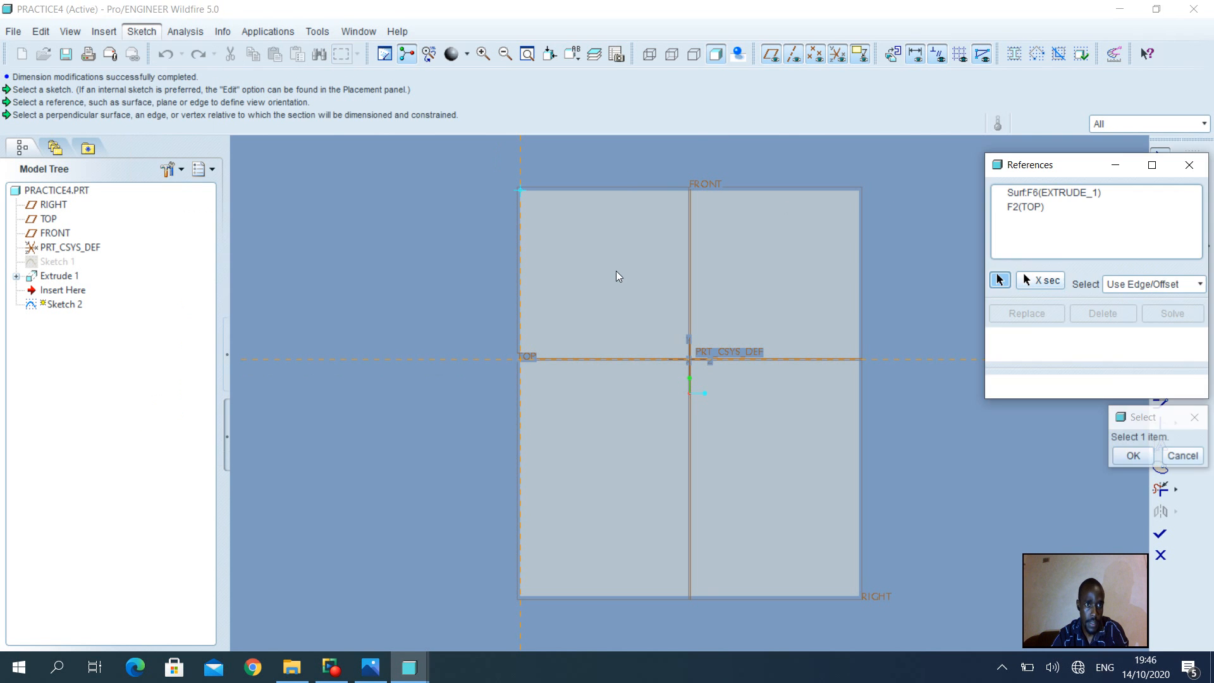
pyautogui.click(663, 189)
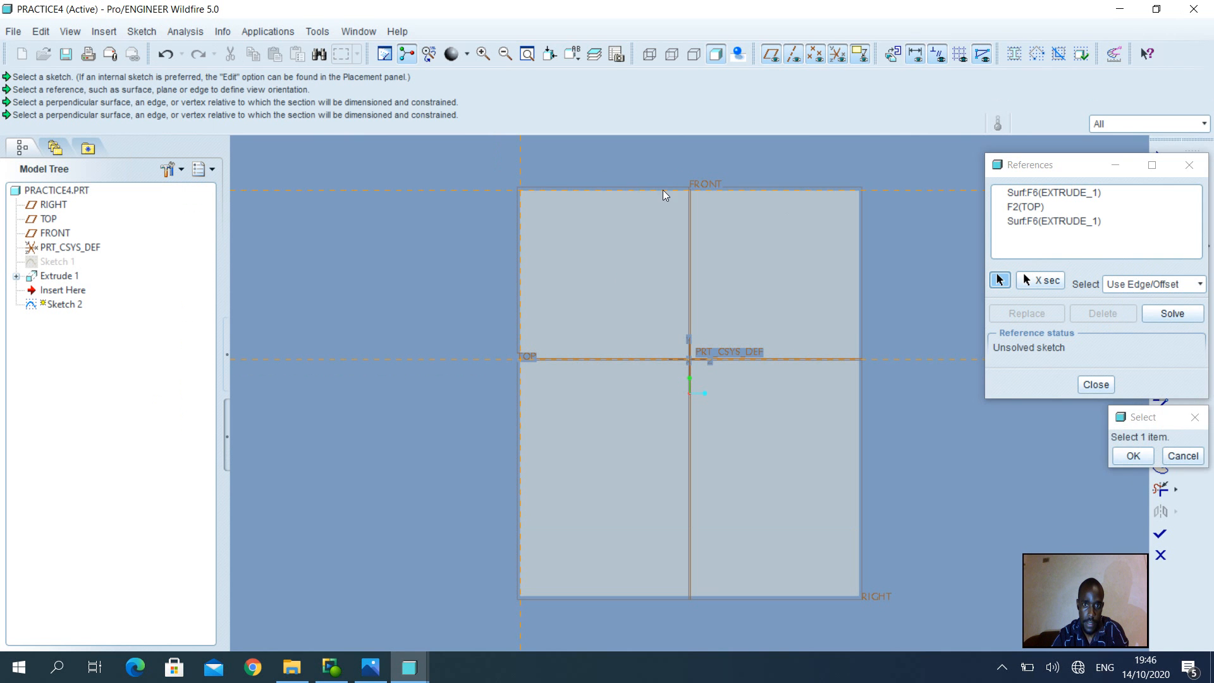
pyautogui.click(689, 227)
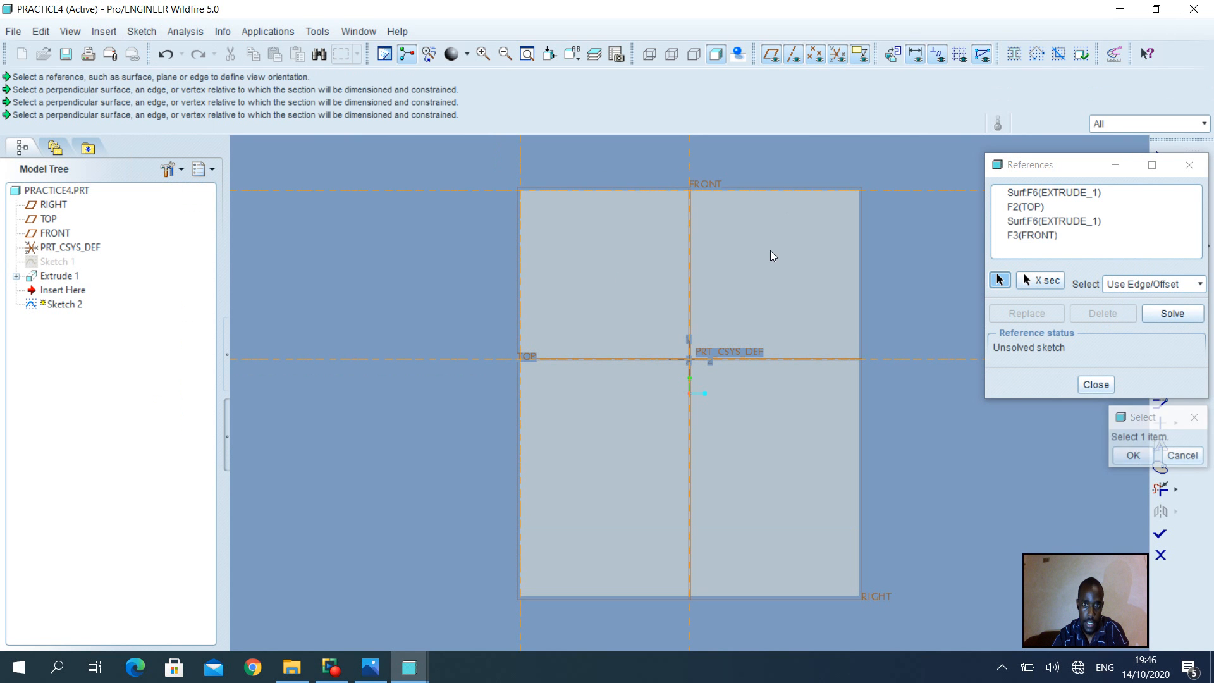
pyautogui.click(1132, 455)
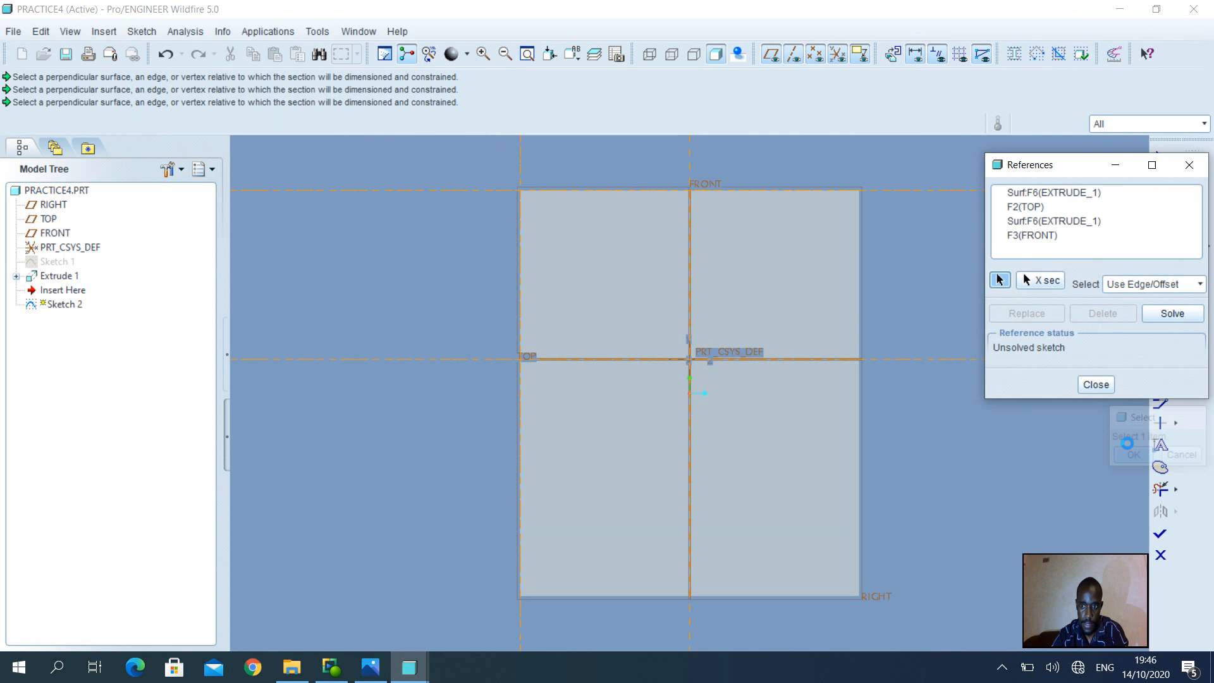
pyautogui.click(1095, 384)
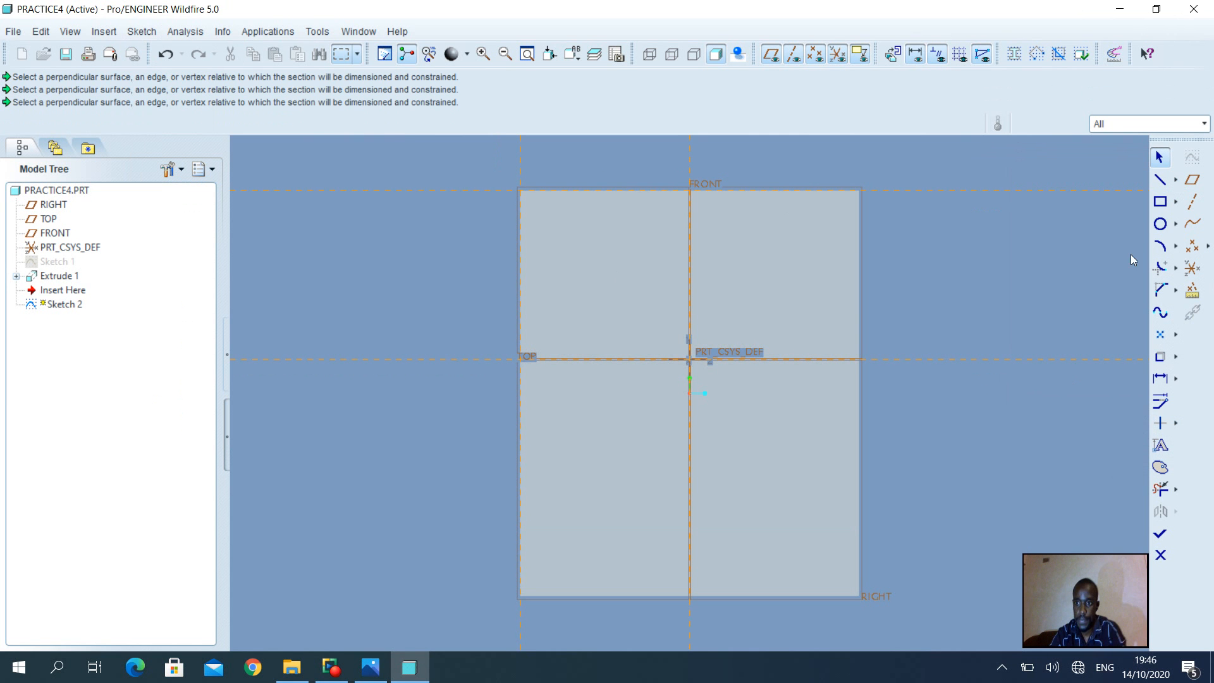
# Choose the Center and Point circle tool from the circle flyout
pyautogui.click(1173, 225)
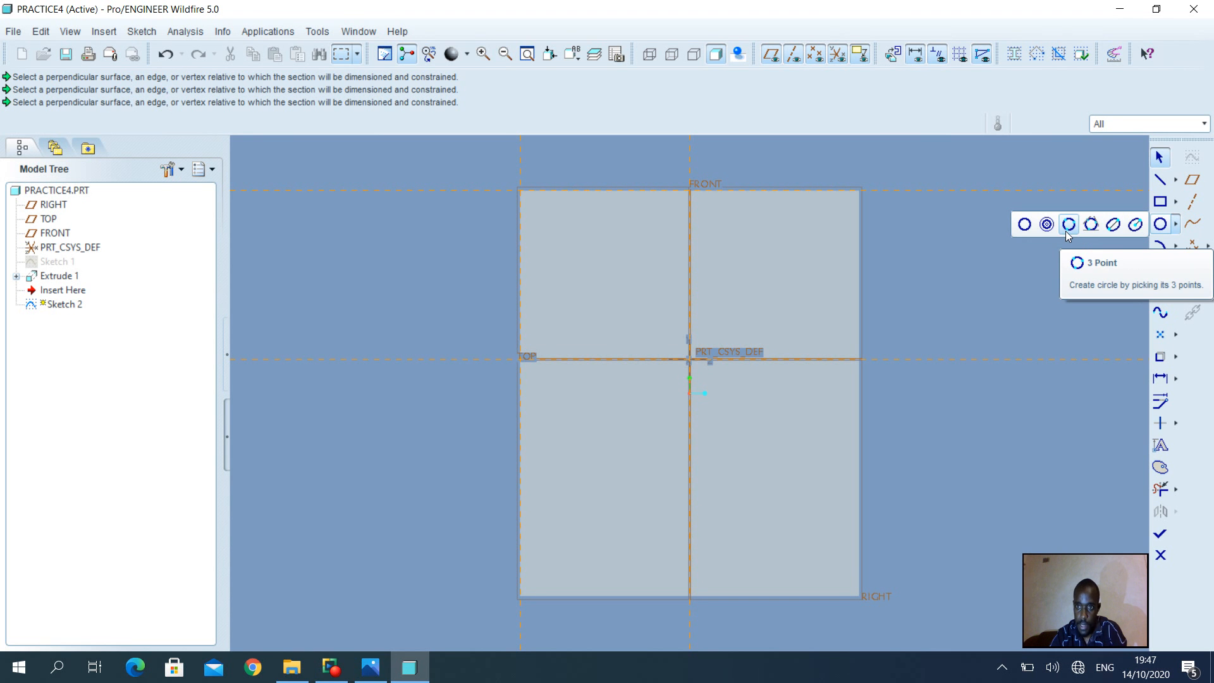
pyautogui.click(1027, 226)
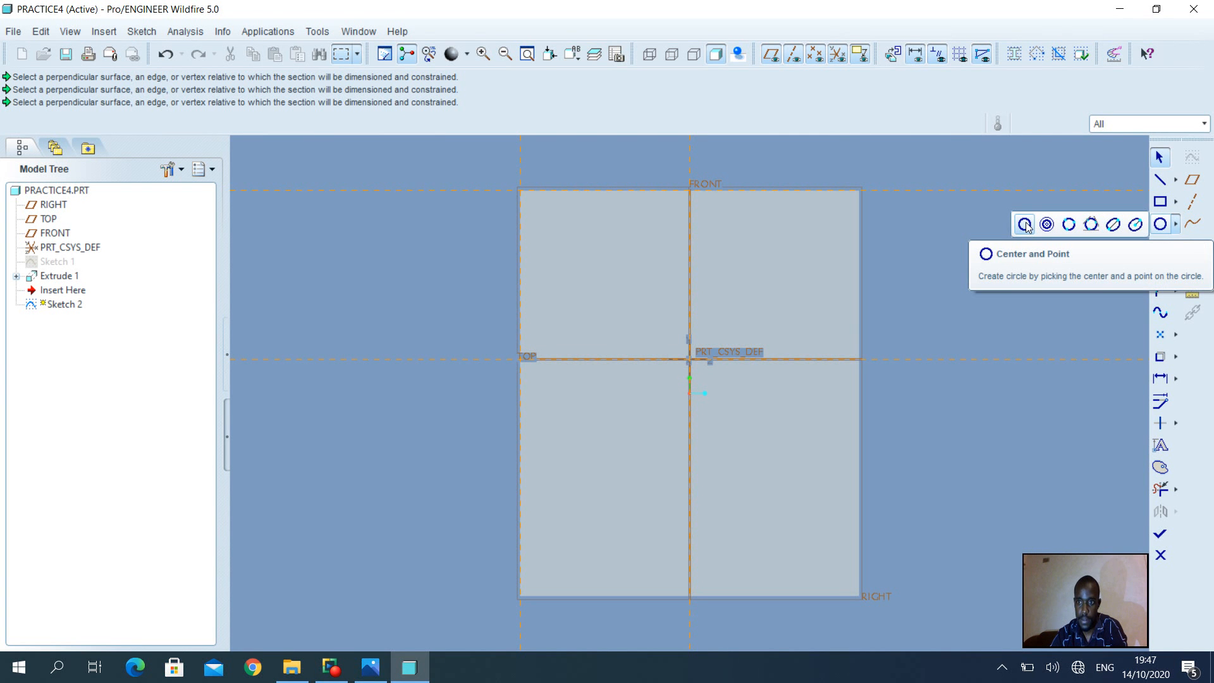
pyautogui.click(1025, 225)
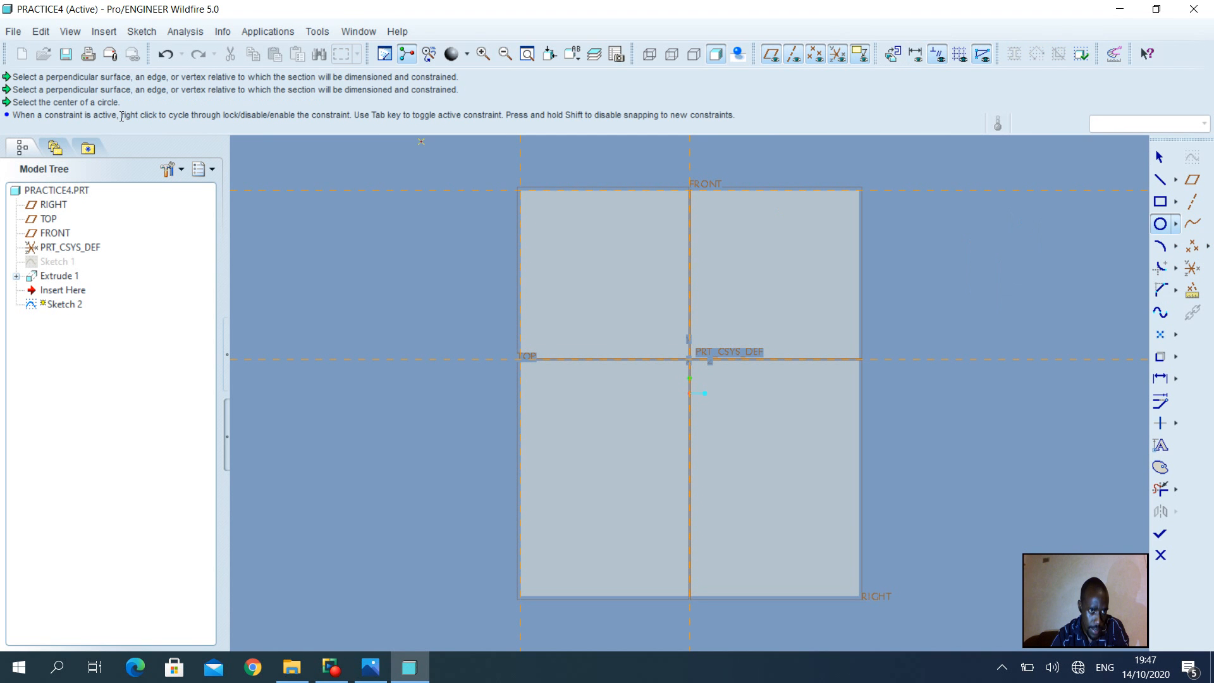
# Draw a circle centred on the top edge's midpoint, passing through the upright's top-right corner
pyautogui.click(689, 190)
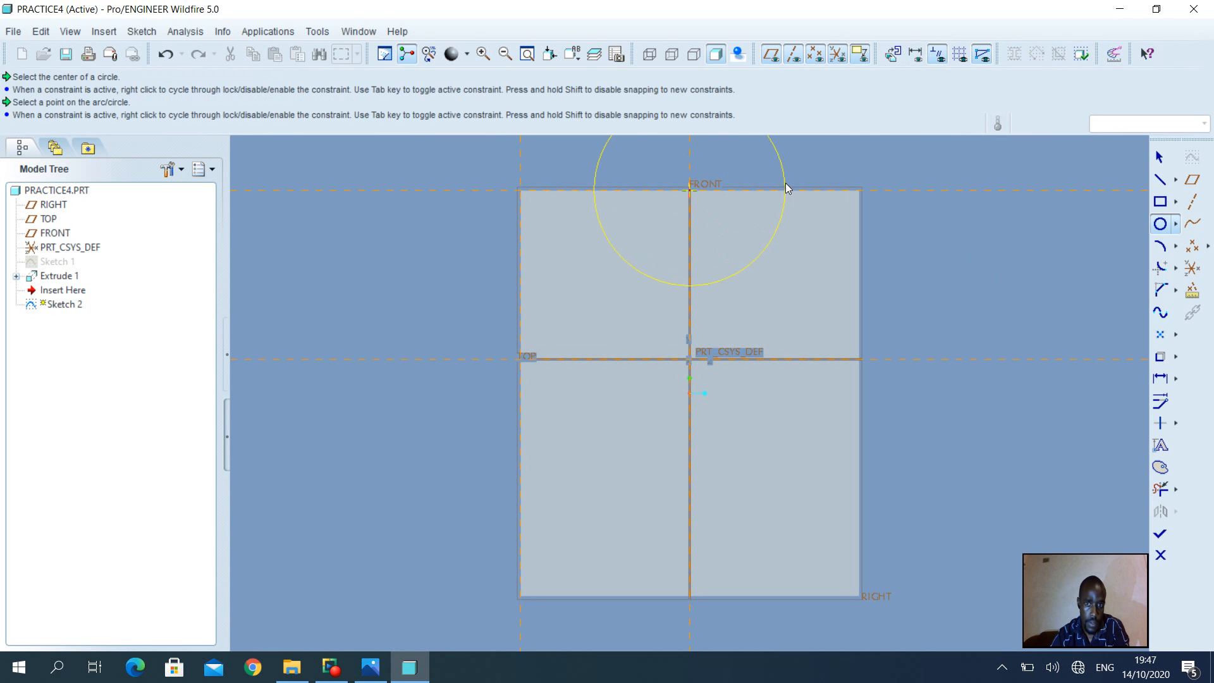
pyautogui.click(858, 198)
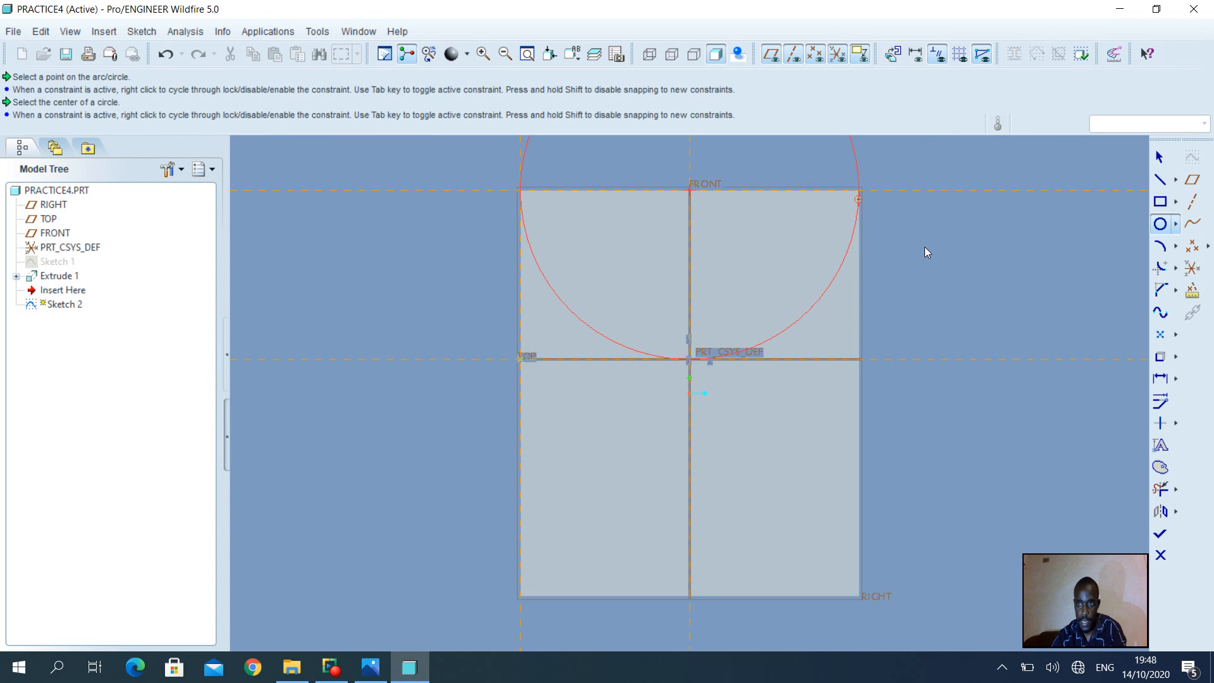
pyautogui.middleClick(900, 296)
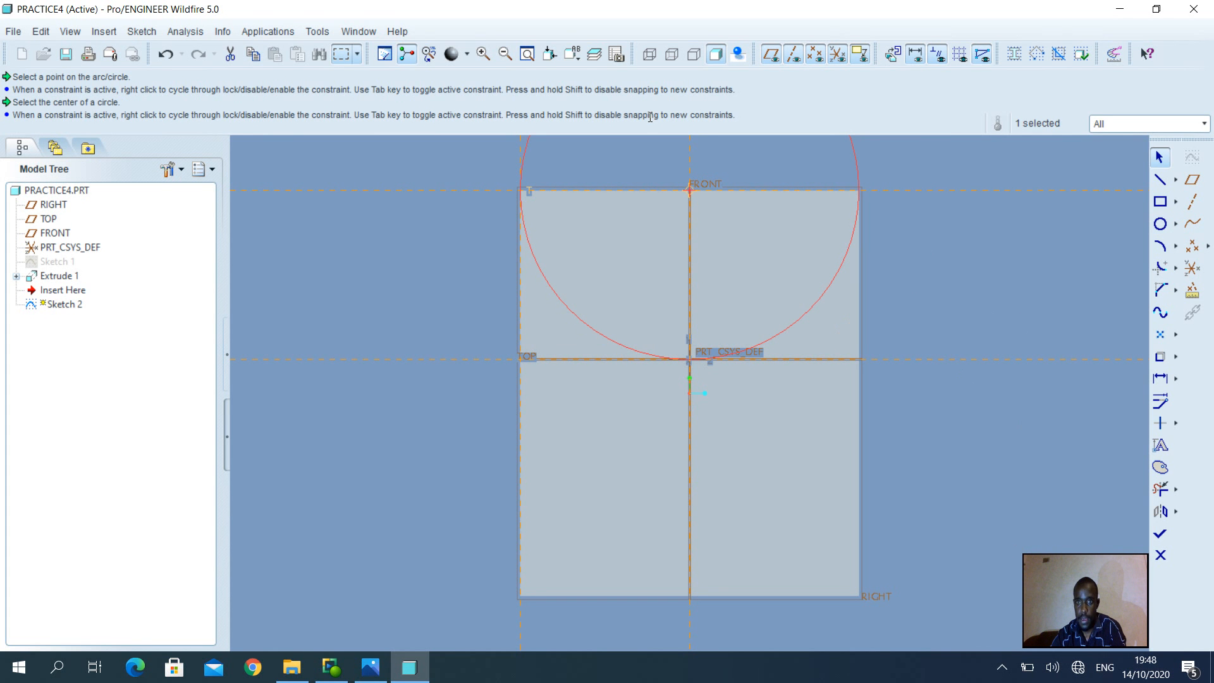
pyautogui.click(527, 56)
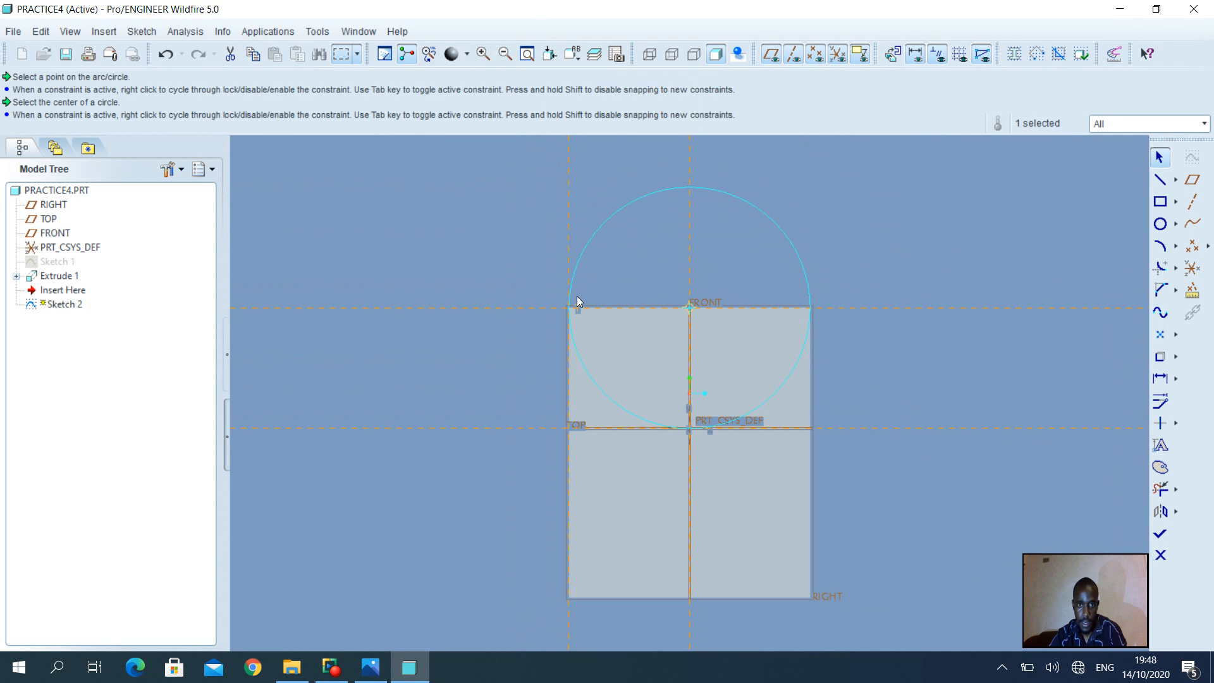
# Finish Sketch 2 and extrude the circle 12 deep, flipped into the upright, then preview it
pyautogui.click(1159, 536)
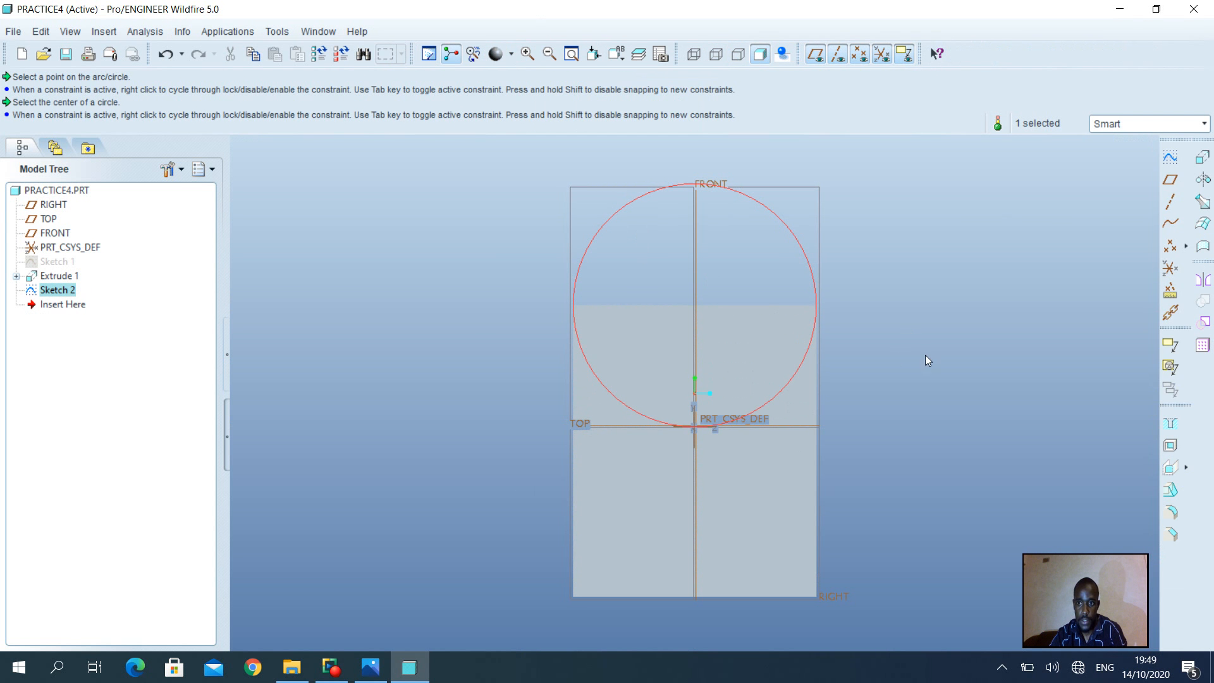
pyautogui.click(1202, 158)
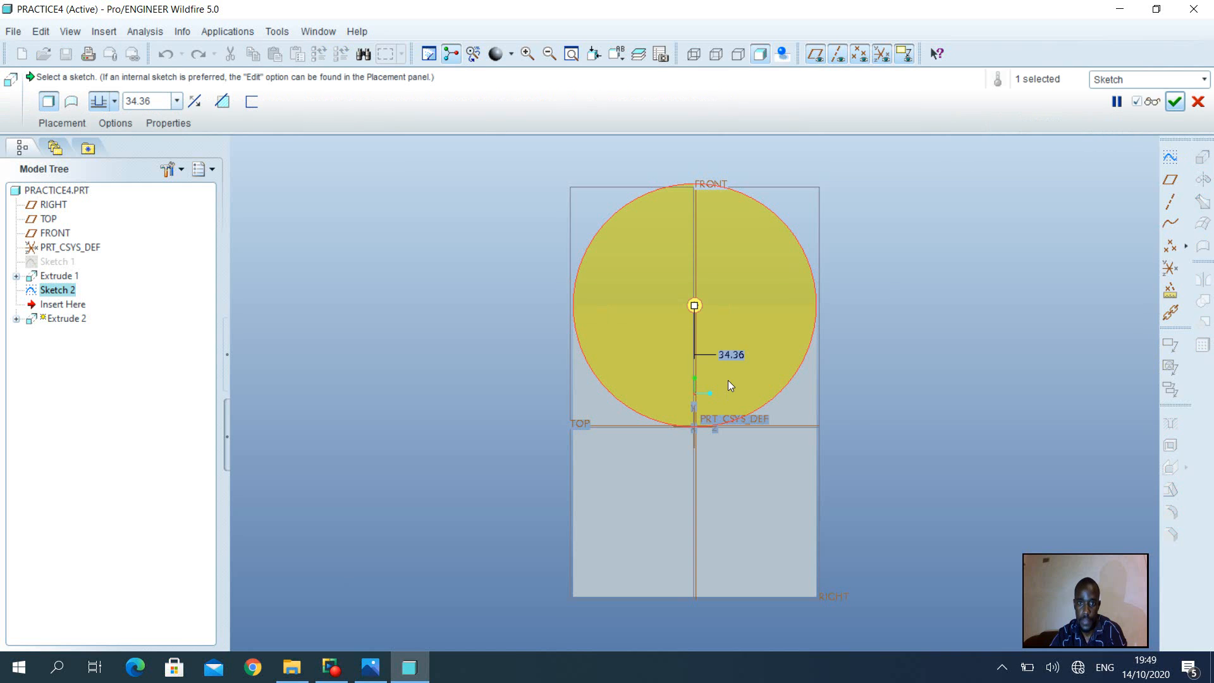
pyautogui.moveTo(728, 381); pyautogui.dragTo(821, 377, button='middle')
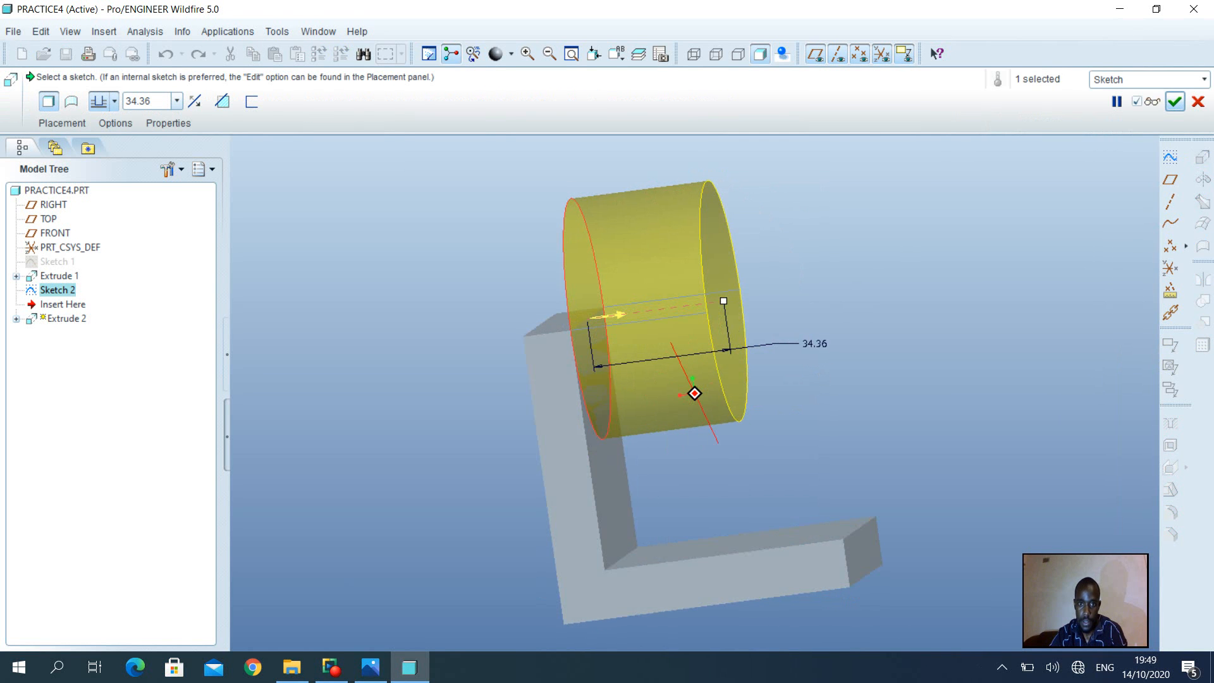
pyautogui.click(623, 315)
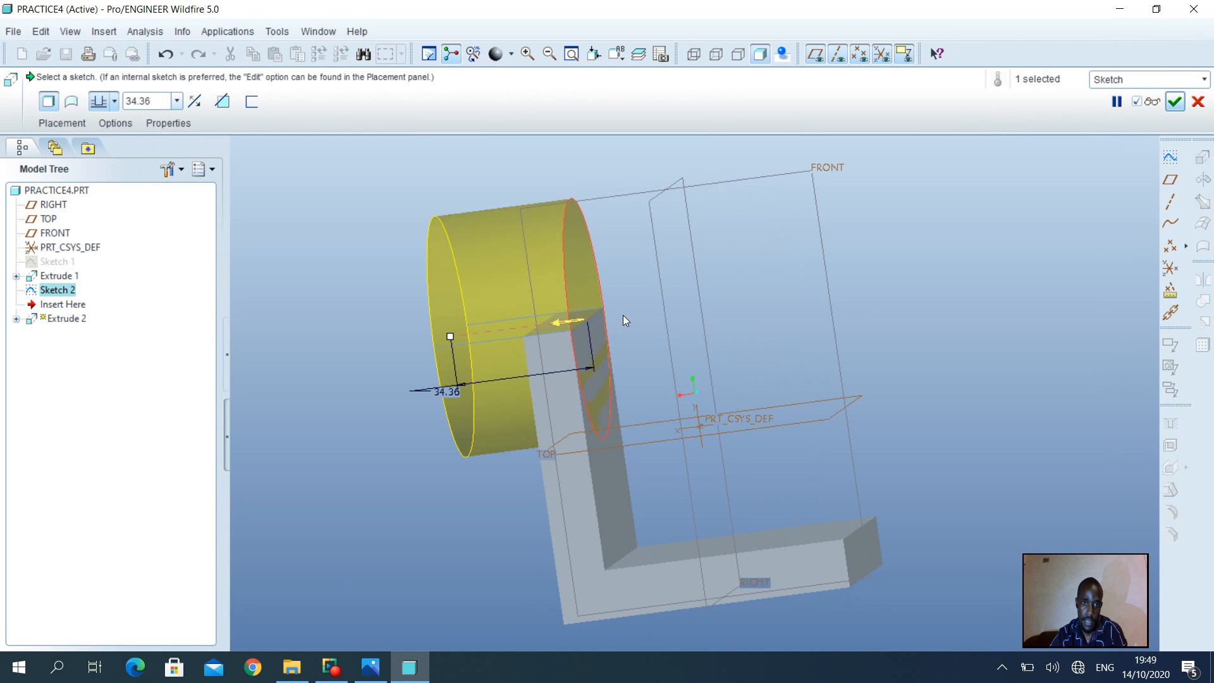
pyautogui.doubleClick(152, 103)
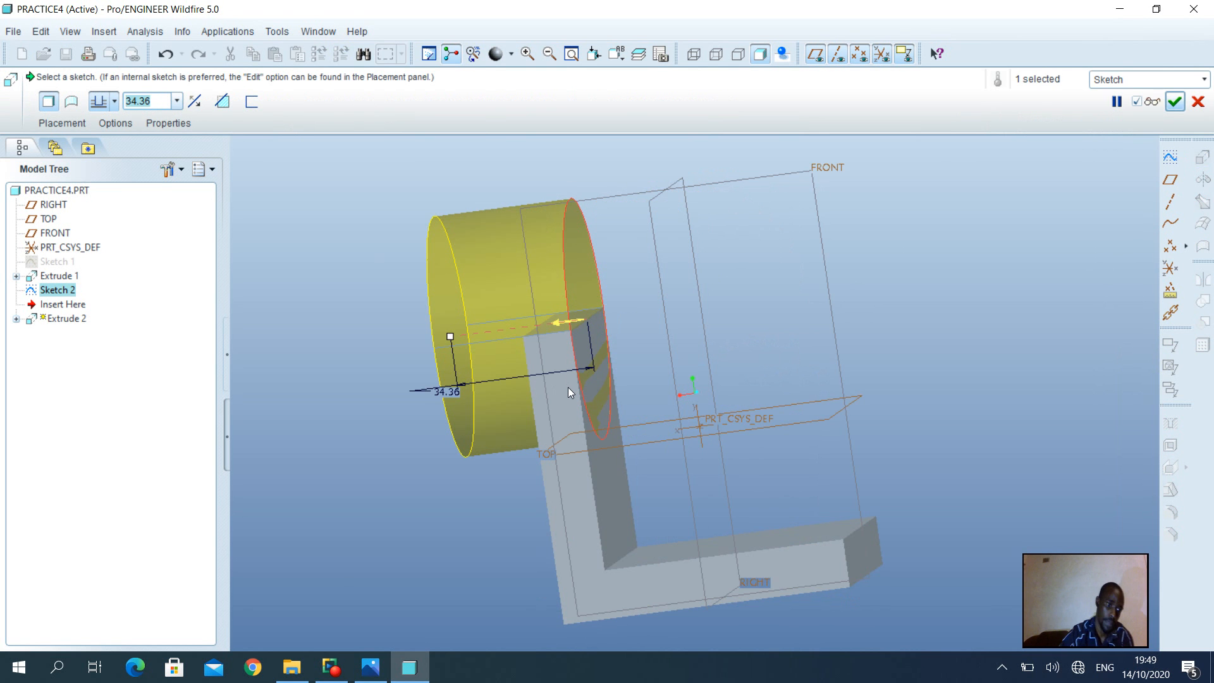
pyautogui.write('12')
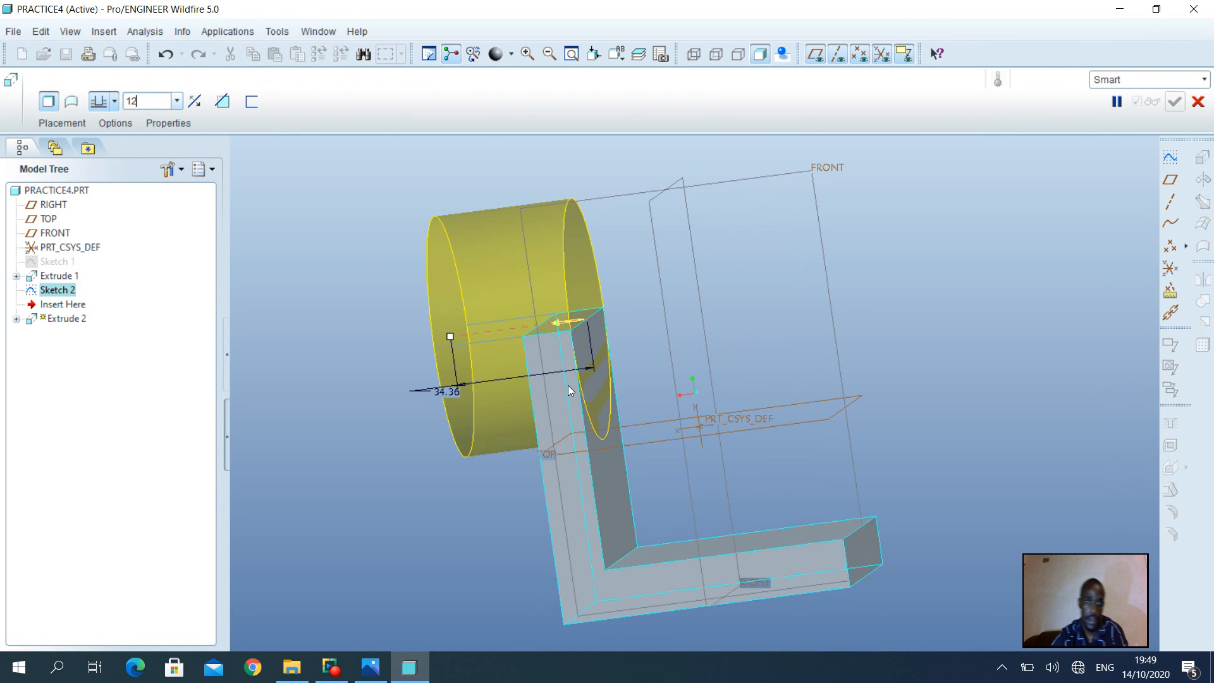
pyautogui.press('Return')
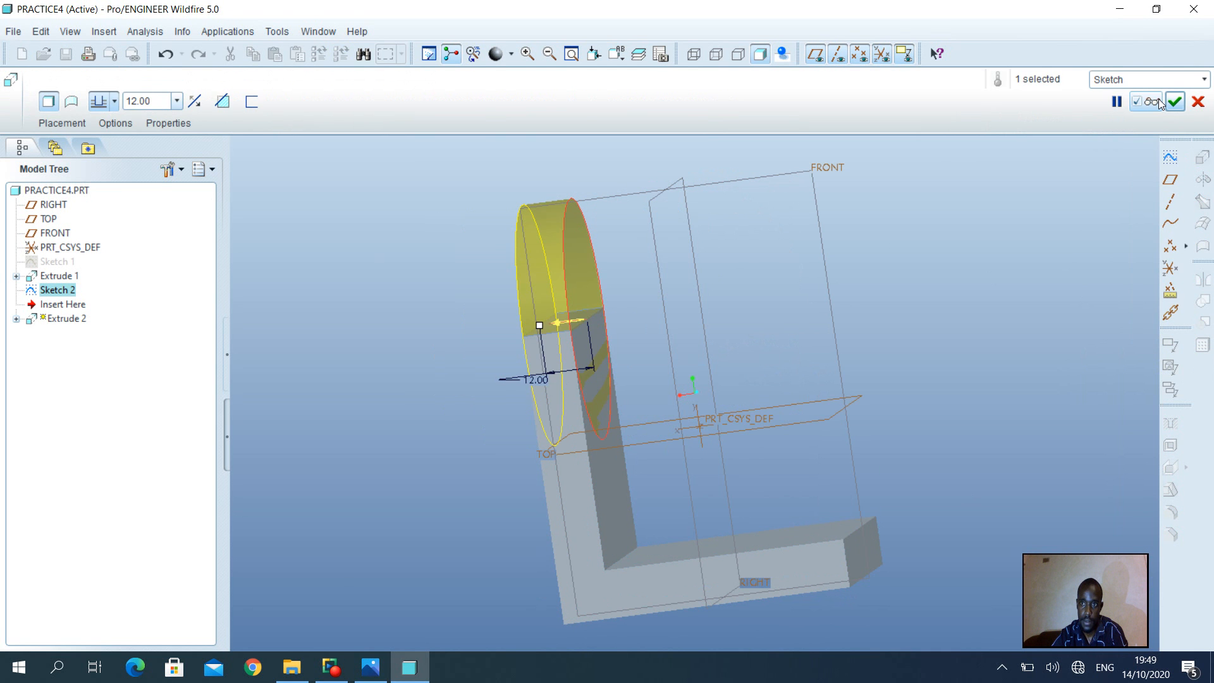
pyautogui.click(1157, 101)
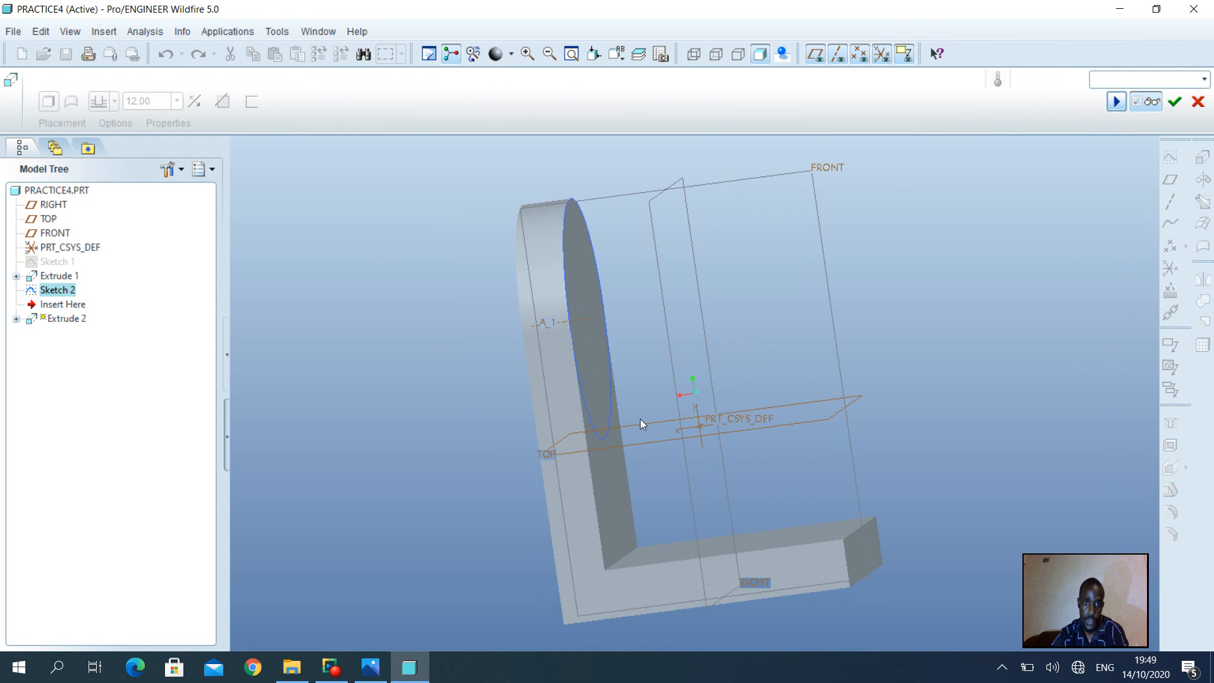
pyautogui.moveTo(628, 414)
pyautogui.mouseDown(button='middle')
pyautogui.moveTo(607, 405)
pyautogui.moveTo(533, 415)
pyautogui.moveTo(564, 421)
pyautogui.mouseUp(button='middle')
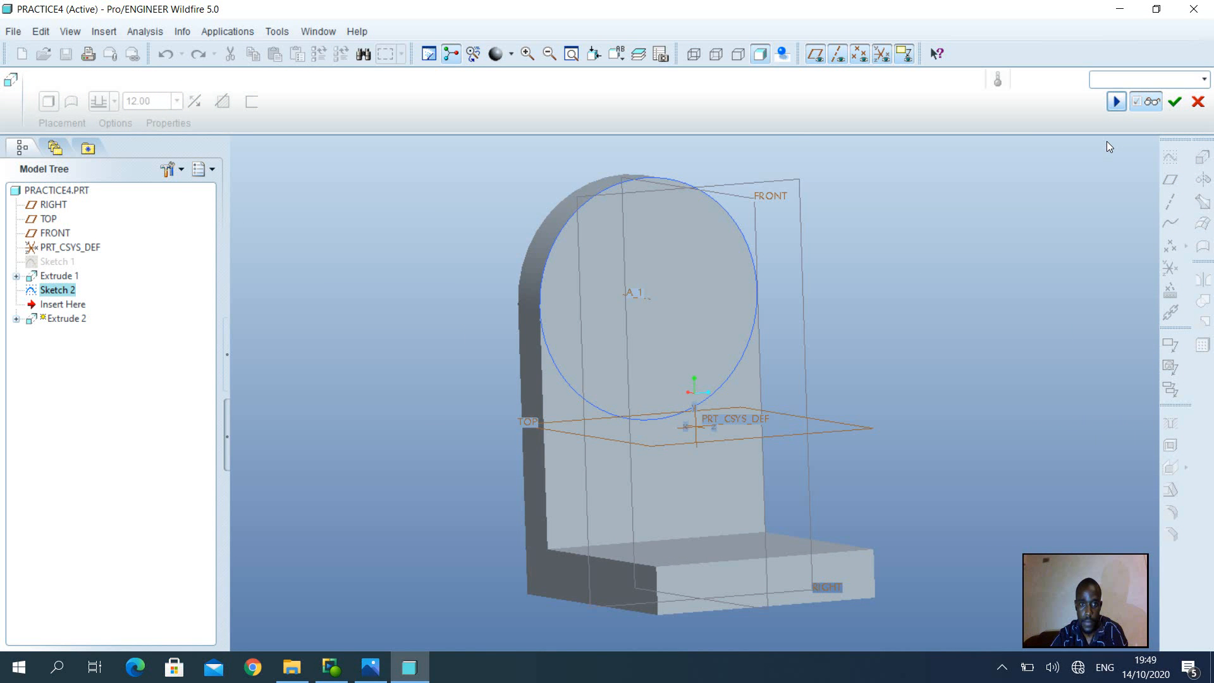
# Complete Extrude 2 and check the bracket's reference drawing
pyautogui.click(1173, 103)
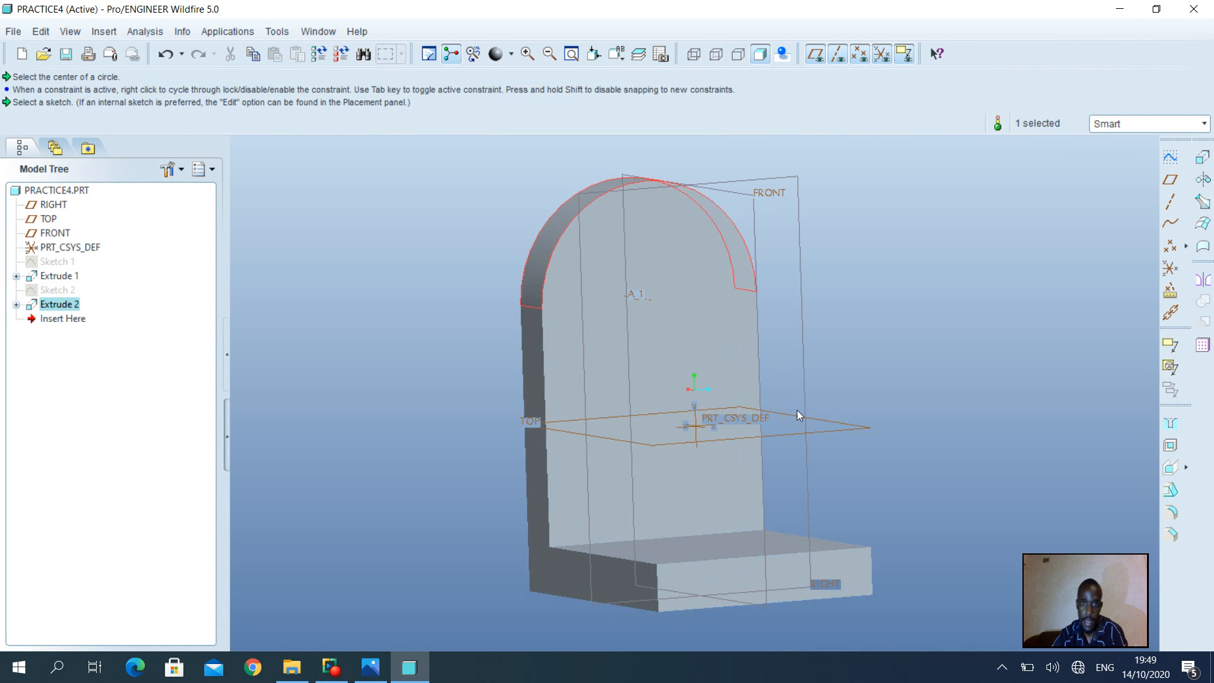
pyautogui.moveTo(692, 338); pyautogui.dragTo(665, 334, button='middle')
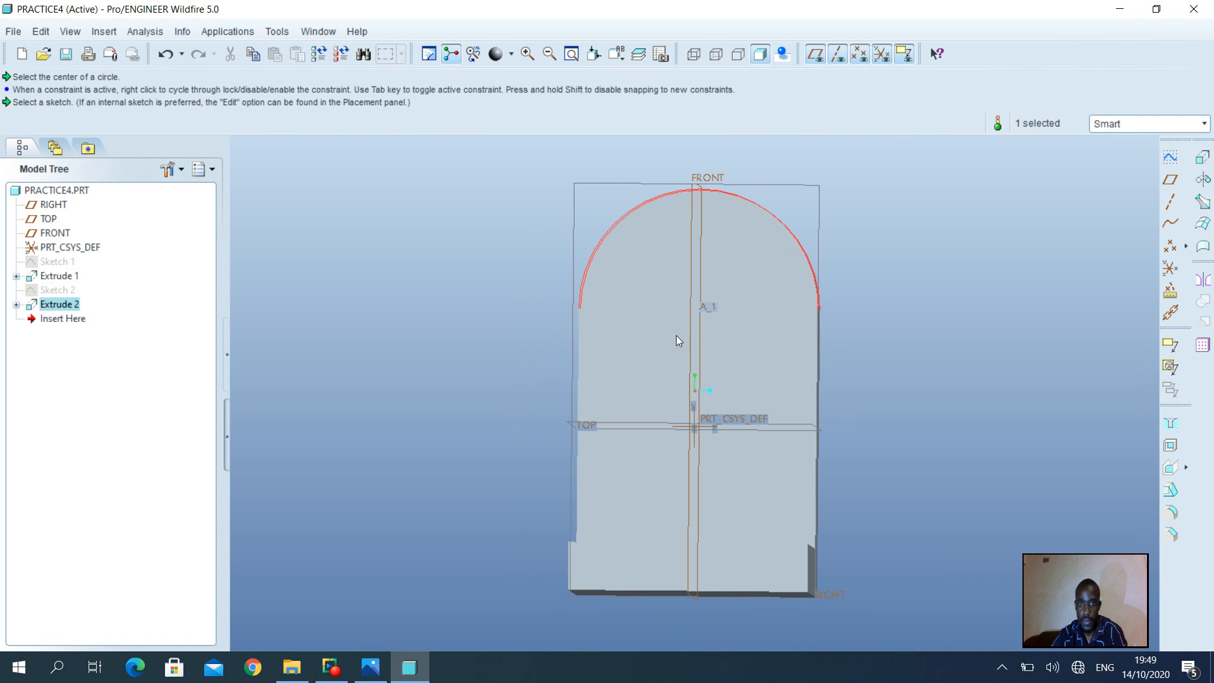
pyautogui.click(371, 667)
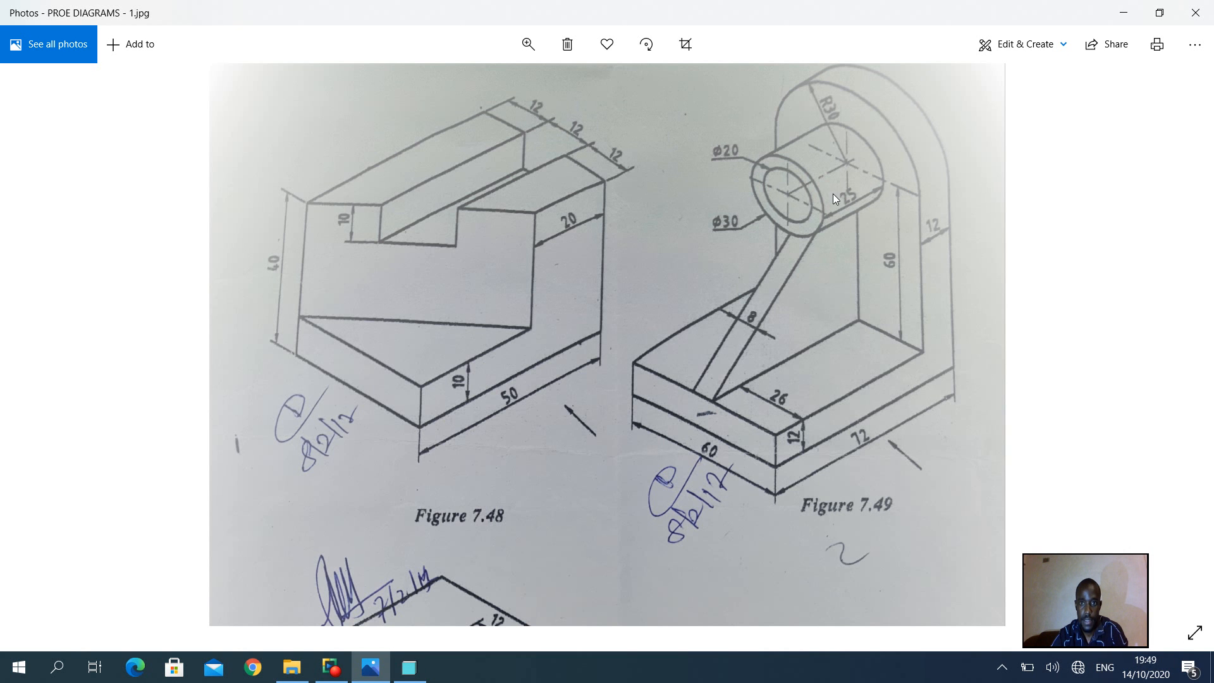
pyautogui.click(409, 669)
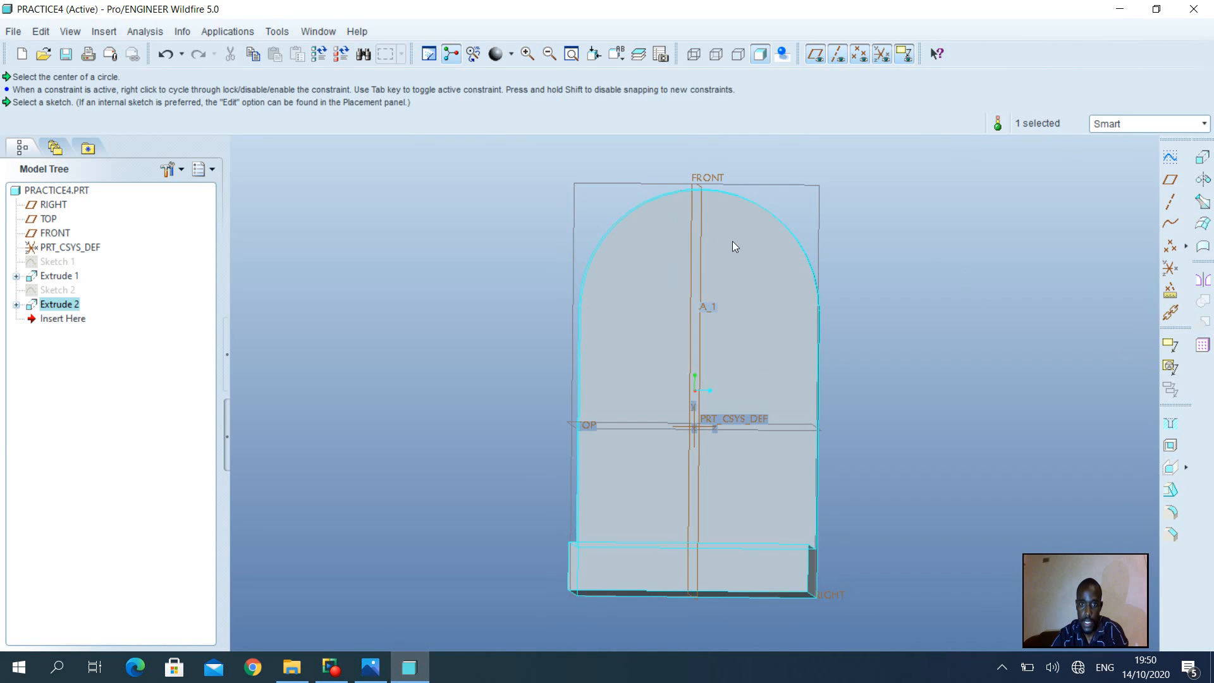
# Start Sketch 3 on the rounded upright's front face
pyautogui.click(682, 240)
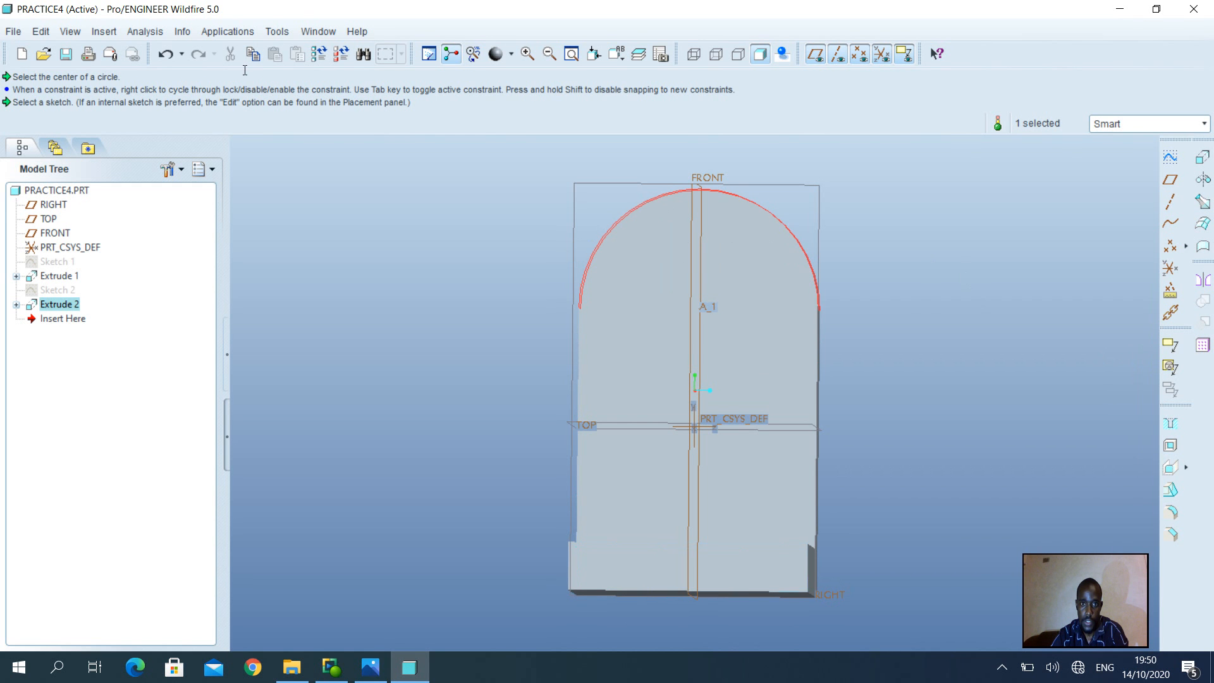
pyautogui.click(116, 36)
pyautogui.click(1036, 207)
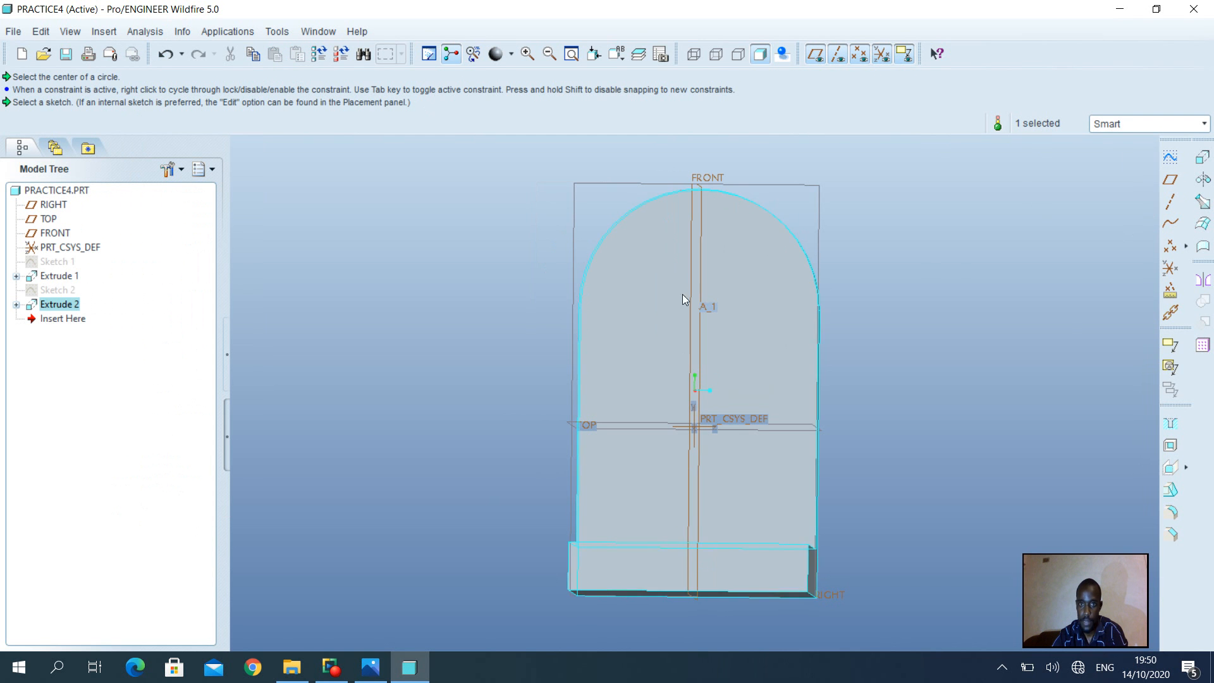
pyautogui.click(738, 276)
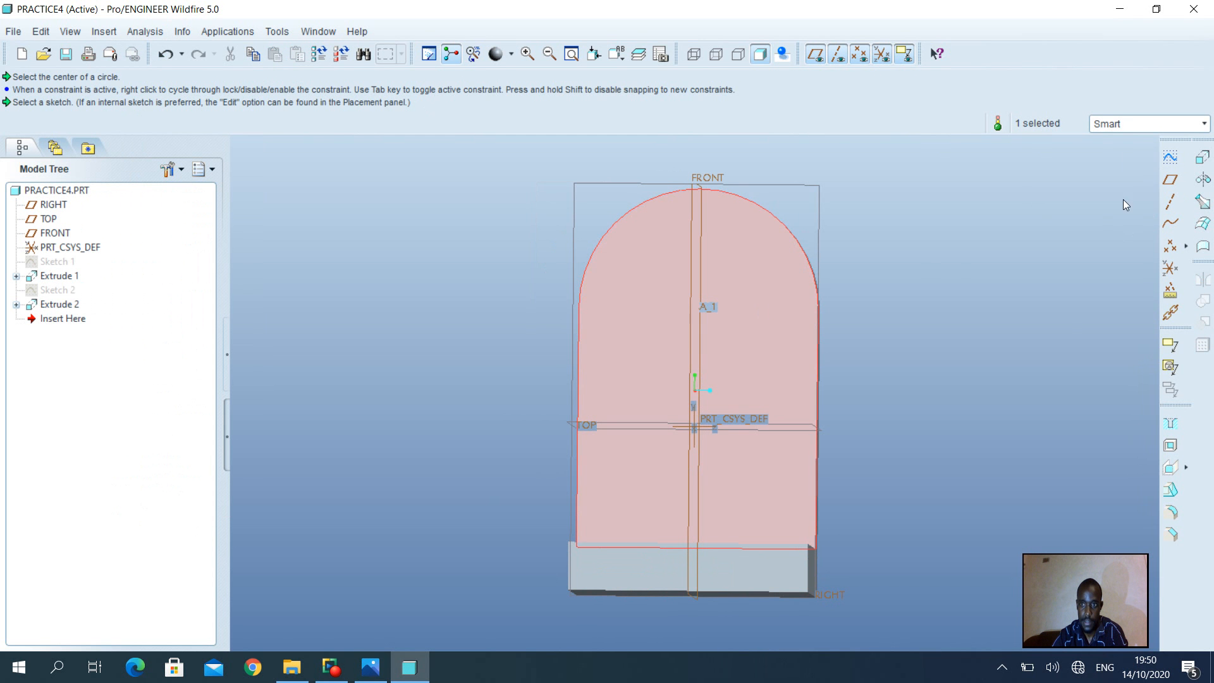
pyautogui.click(1171, 162)
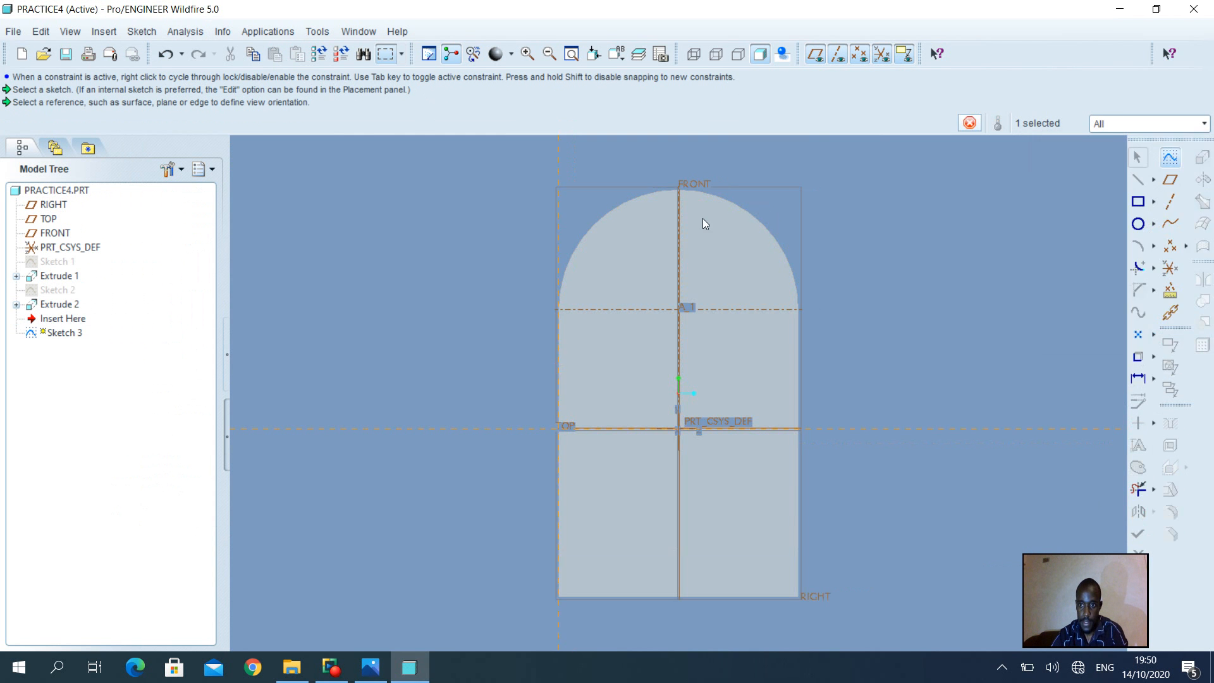
# Add the rounded top's arc as a Sketch 3 reference
pyautogui.click(142, 31)
pyautogui.click(171, 67)
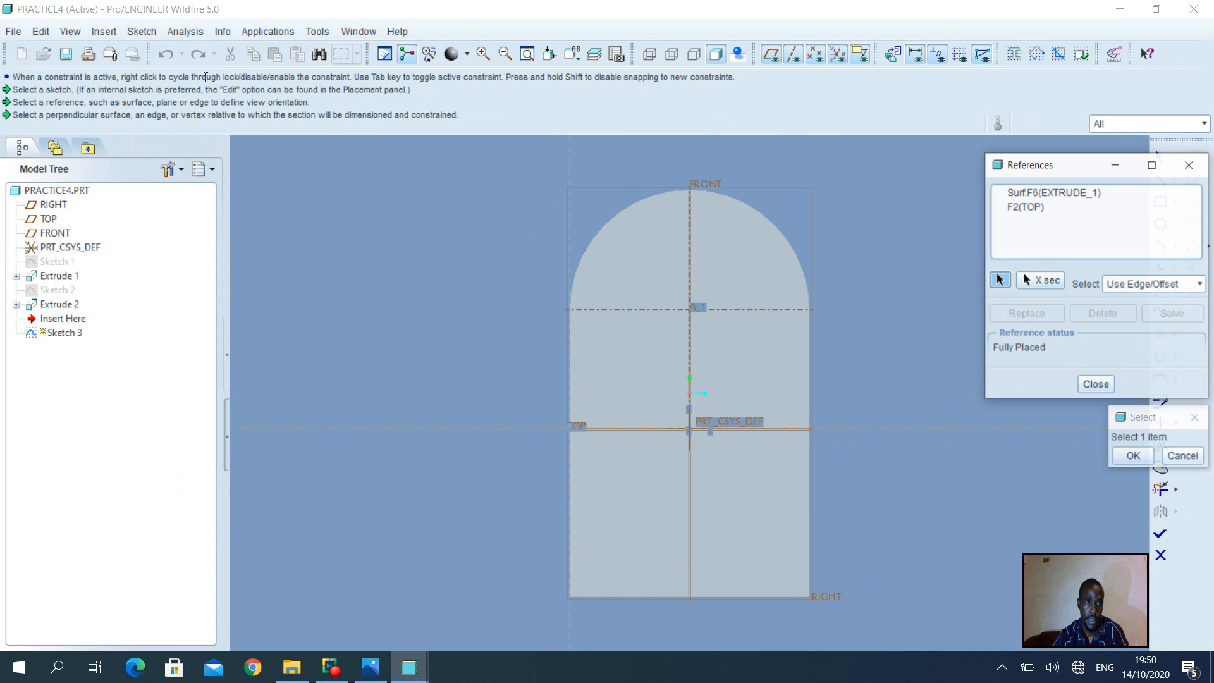
pyautogui.click(628, 209)
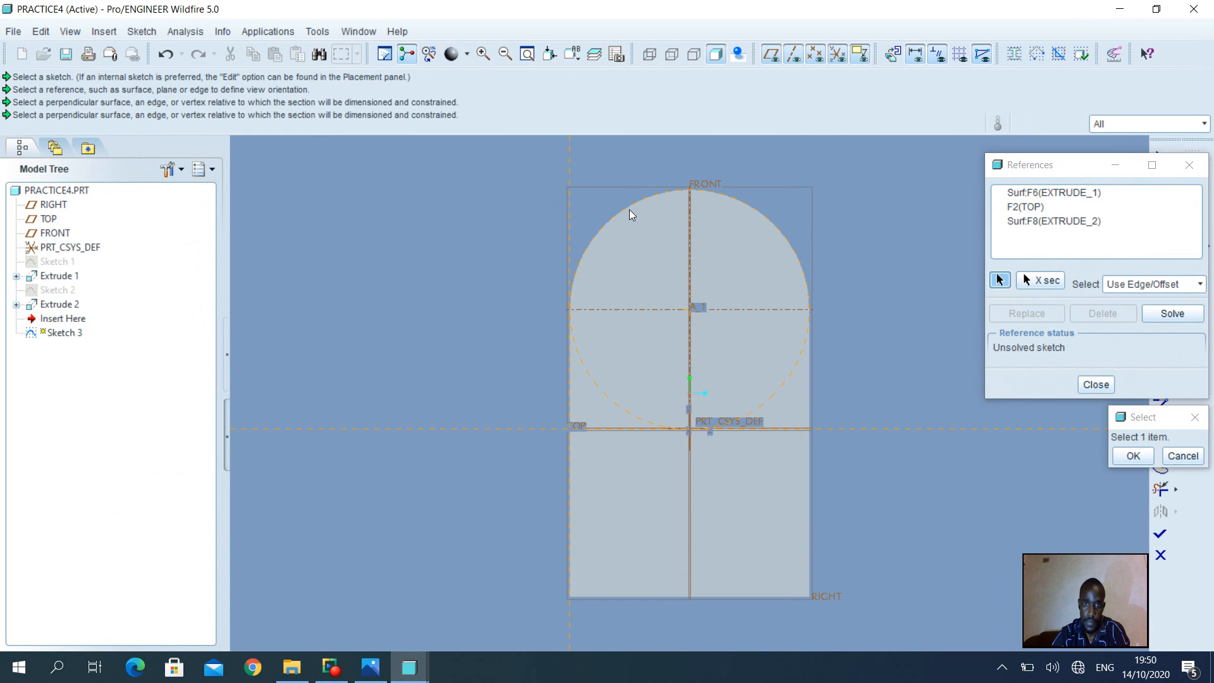
pyautogui.click(1133, 456)
pyautogui.click(1095, 384)
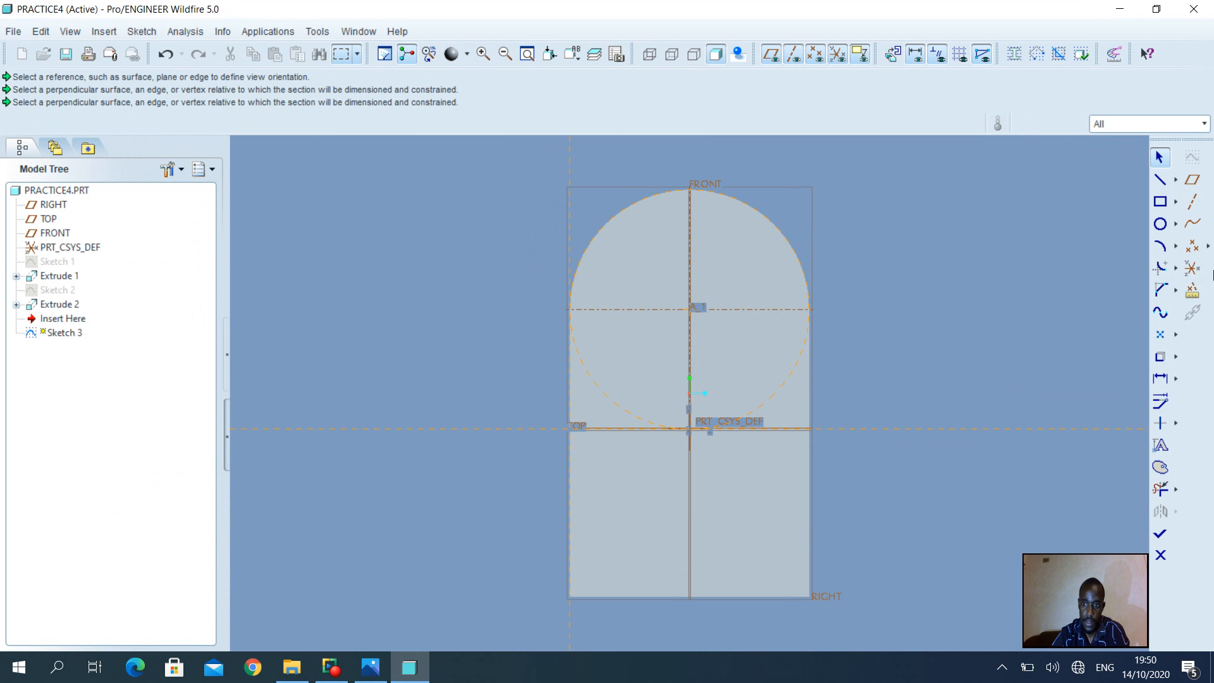
# Draw an outer and an inner circle, both centred on the upright's axis
pyautogui.click(1160, 224)
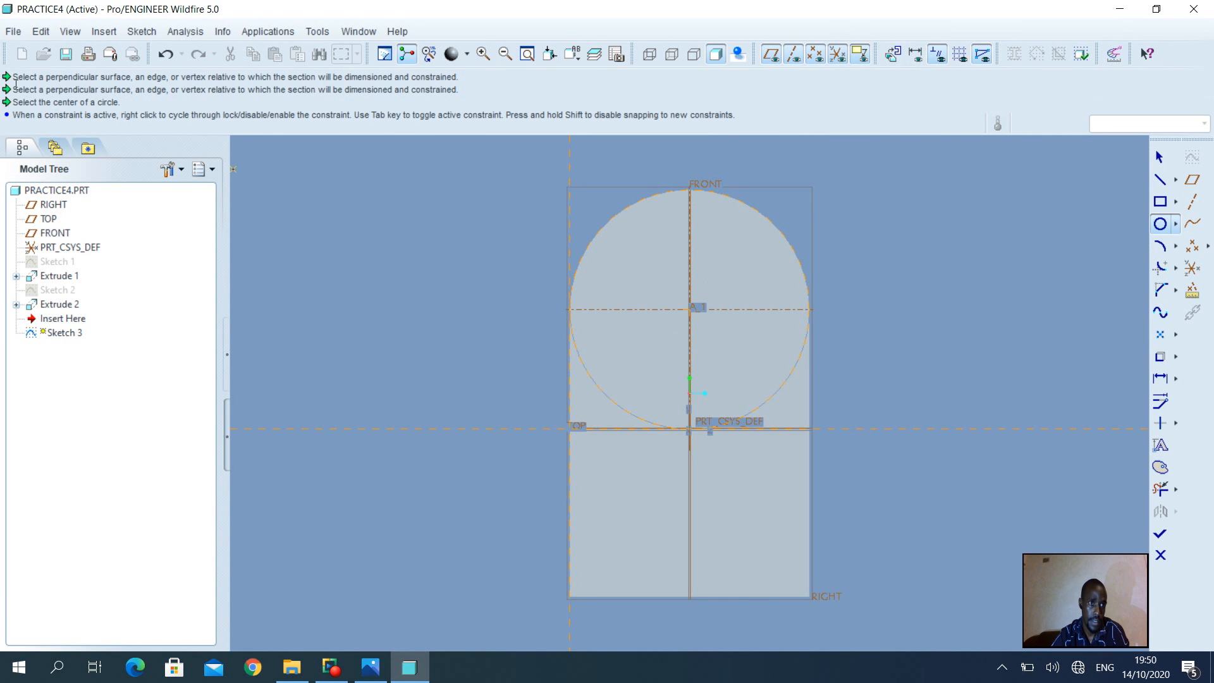
pyautogui.click(688, 308)
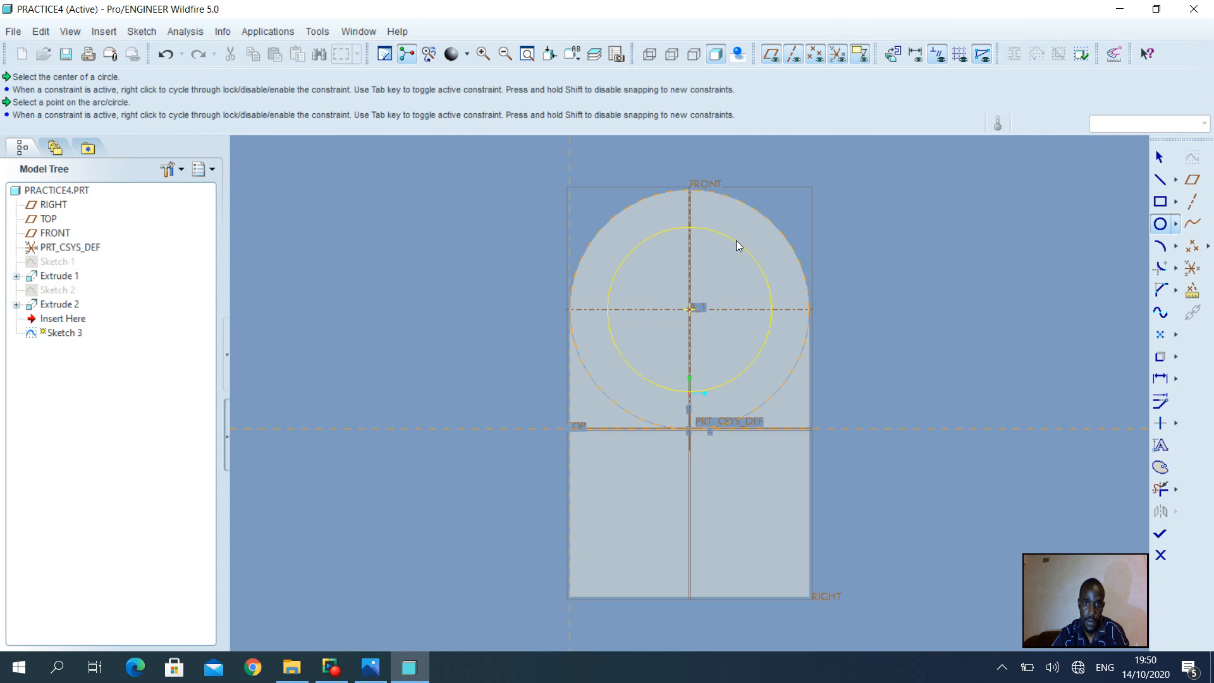
pyautogui.click(736, 241)
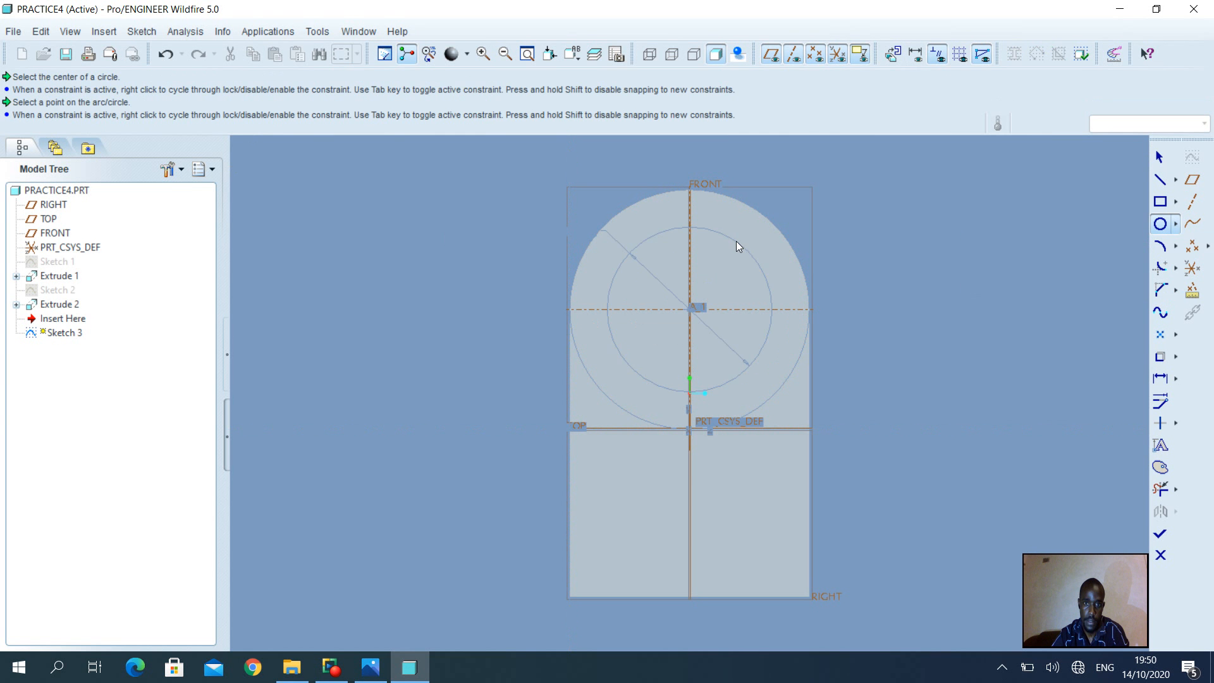
pyautogui.click(692, 312)
pyautogui.click(727, 278)
pyautogui.middleClick(671, 206)
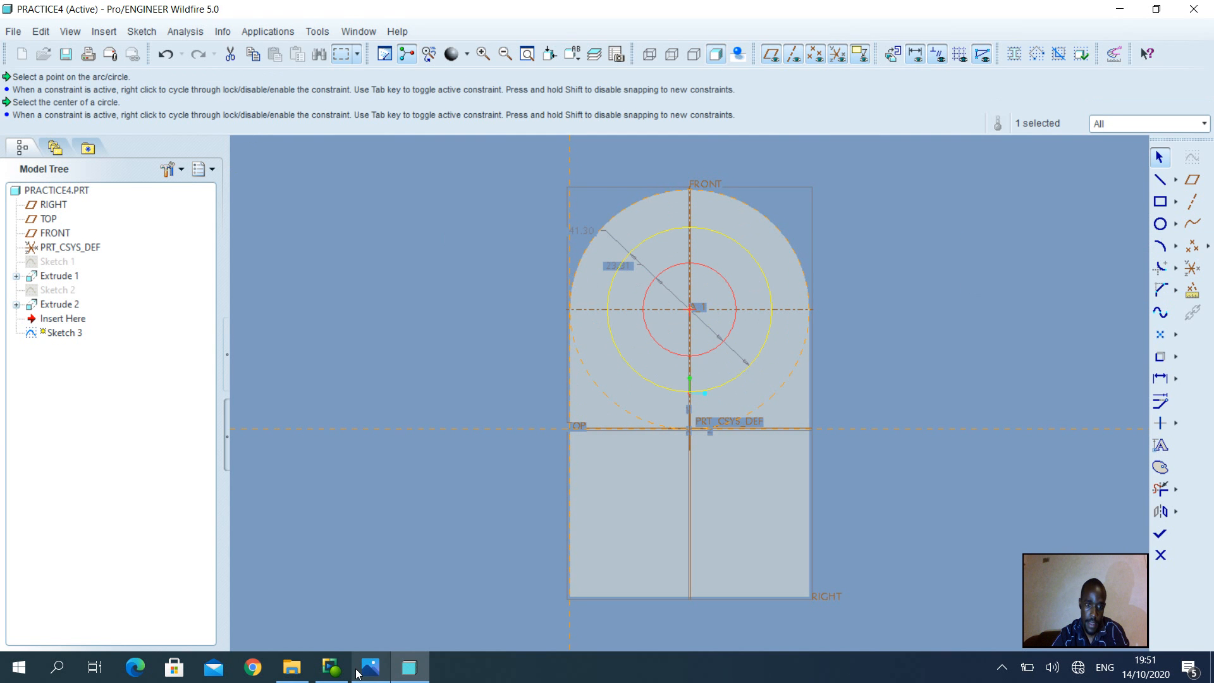
# Set the inner circle to diameter 20 and the outer to 30, then finish Sketch 3
pyautogui.click(380, 675)
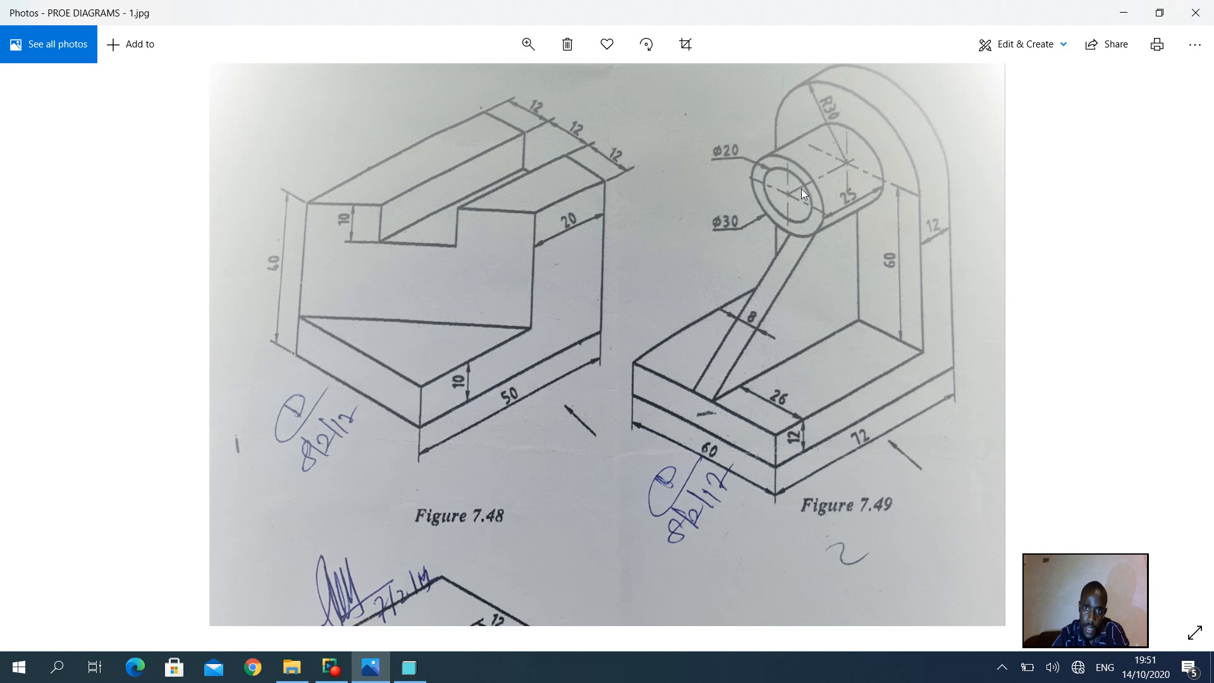
pyautogui.click(409, 667)
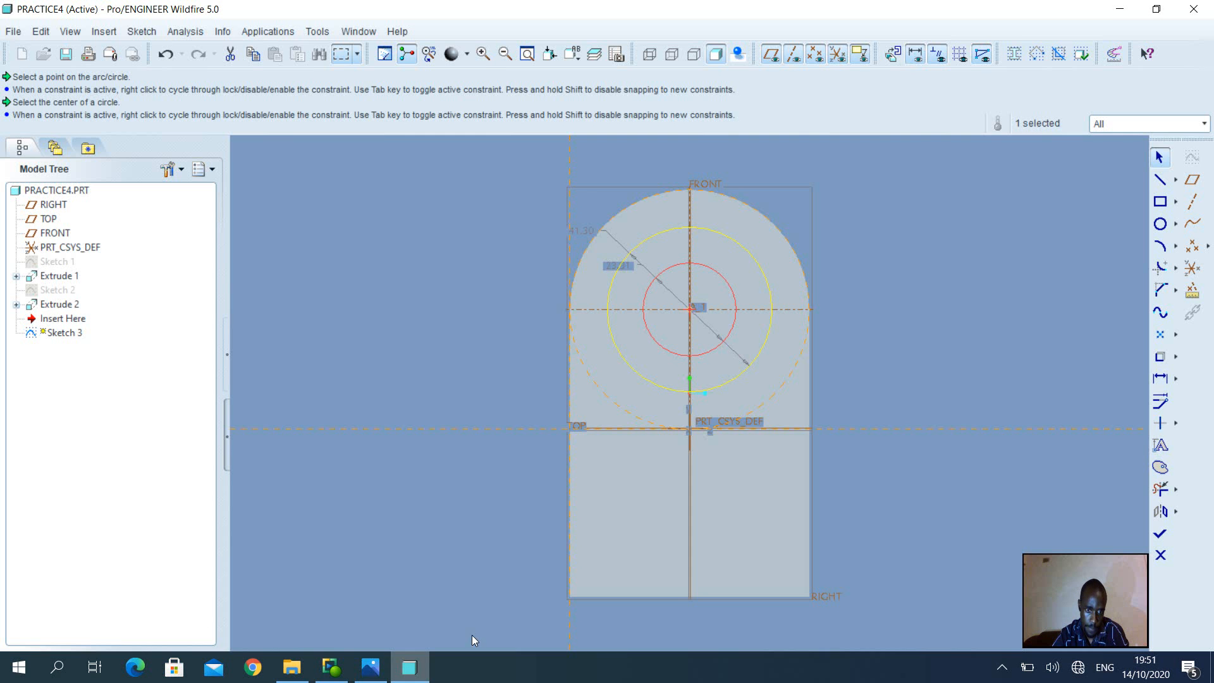
pyautogui.doubleClick(618, 264)
pyautogui.write('2')
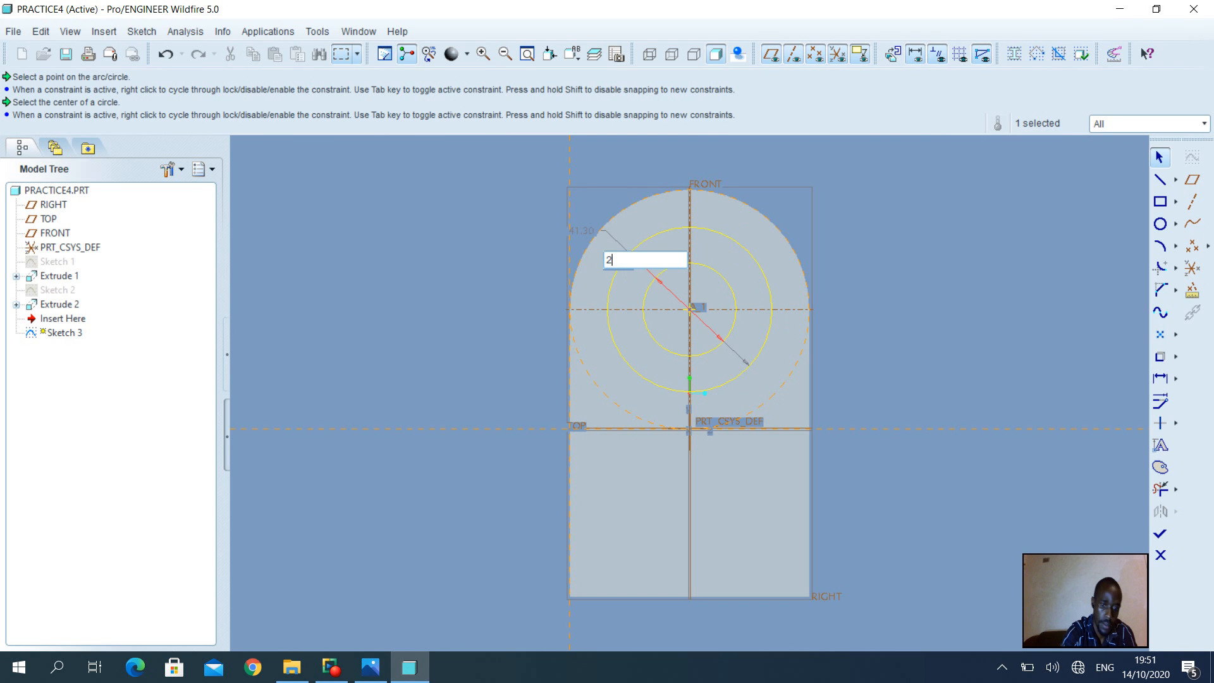
pyautogui.write('0')
pyautogui.press('Return')
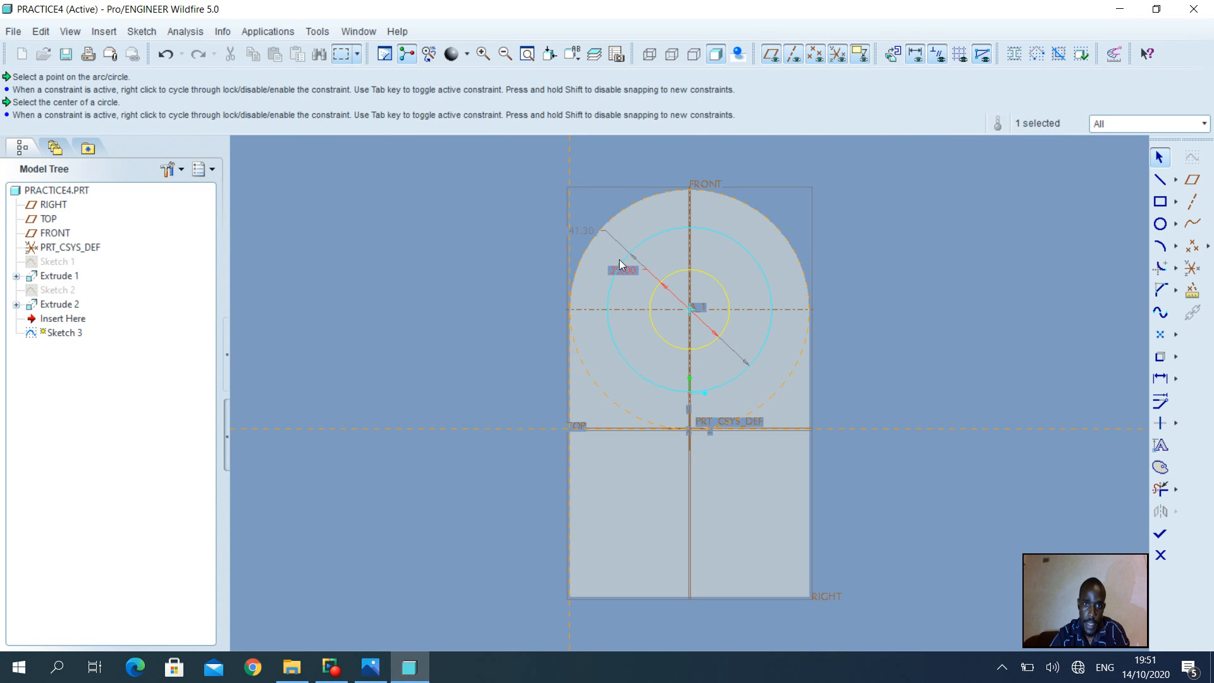
pyautogui.doubleClick(581, 230)
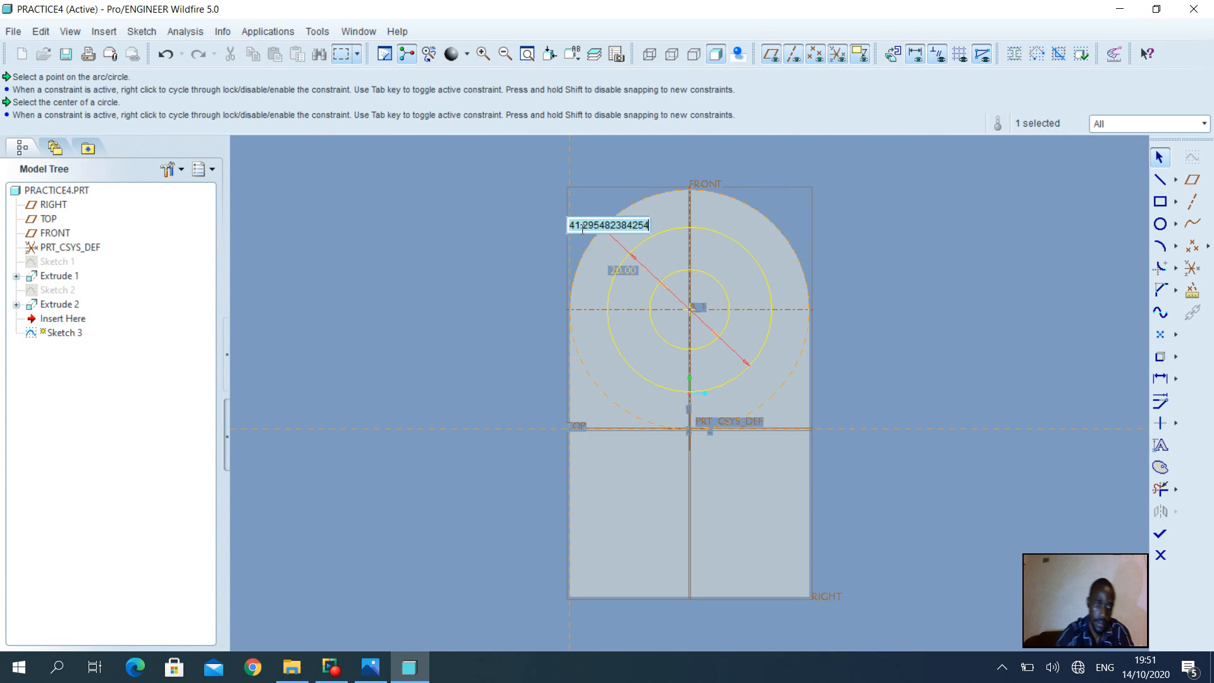
pyautogui.write('30')
pyautogui.press('Return')
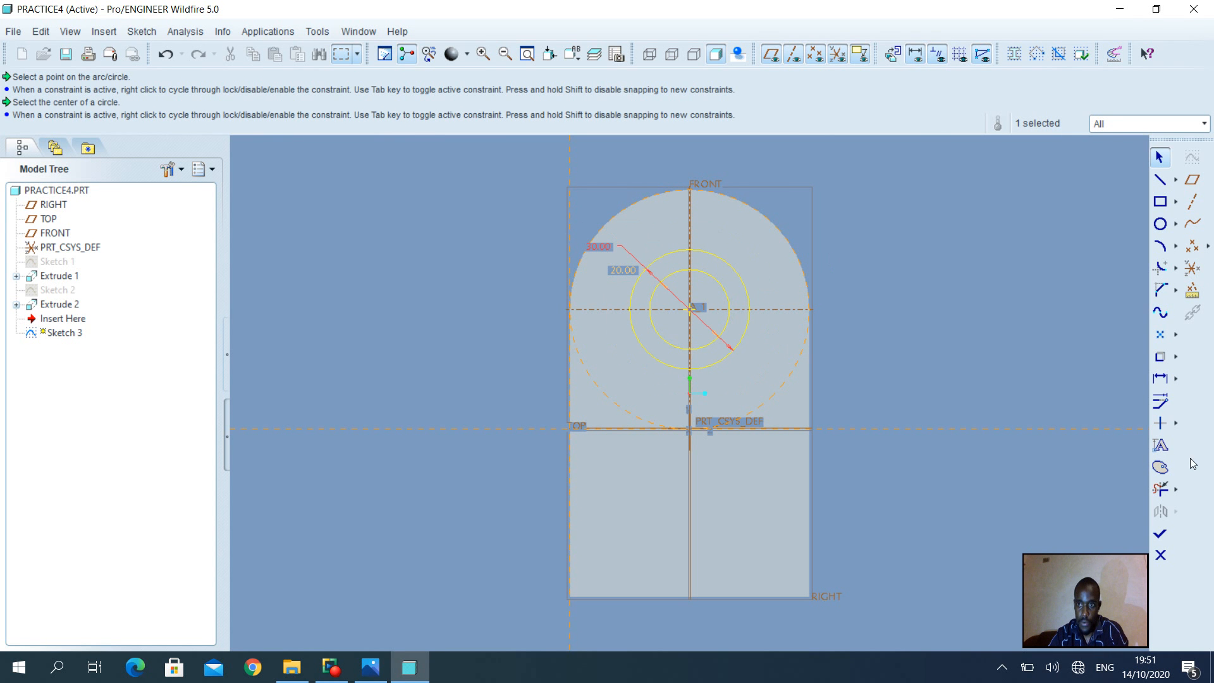
pyautogui.click(1163, 535)
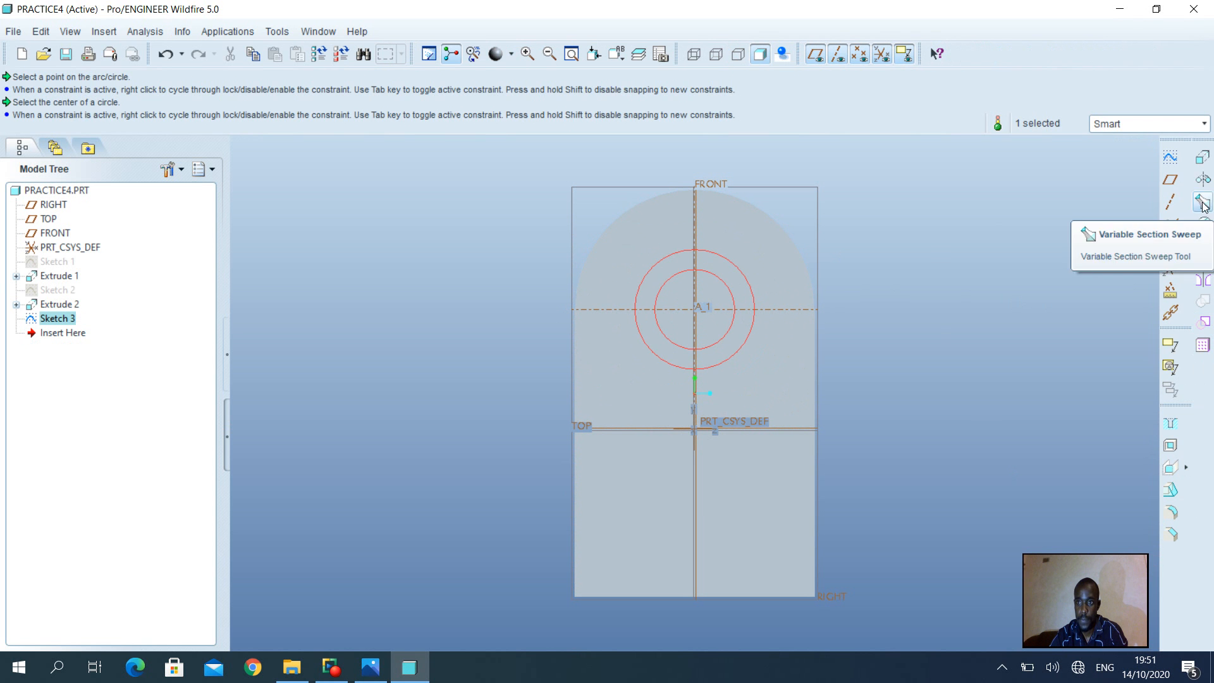
# Extrude the Sketch 3 ring to a depth of 25, checking the drawing for the boss length
pyautogui.click(1202, 157)
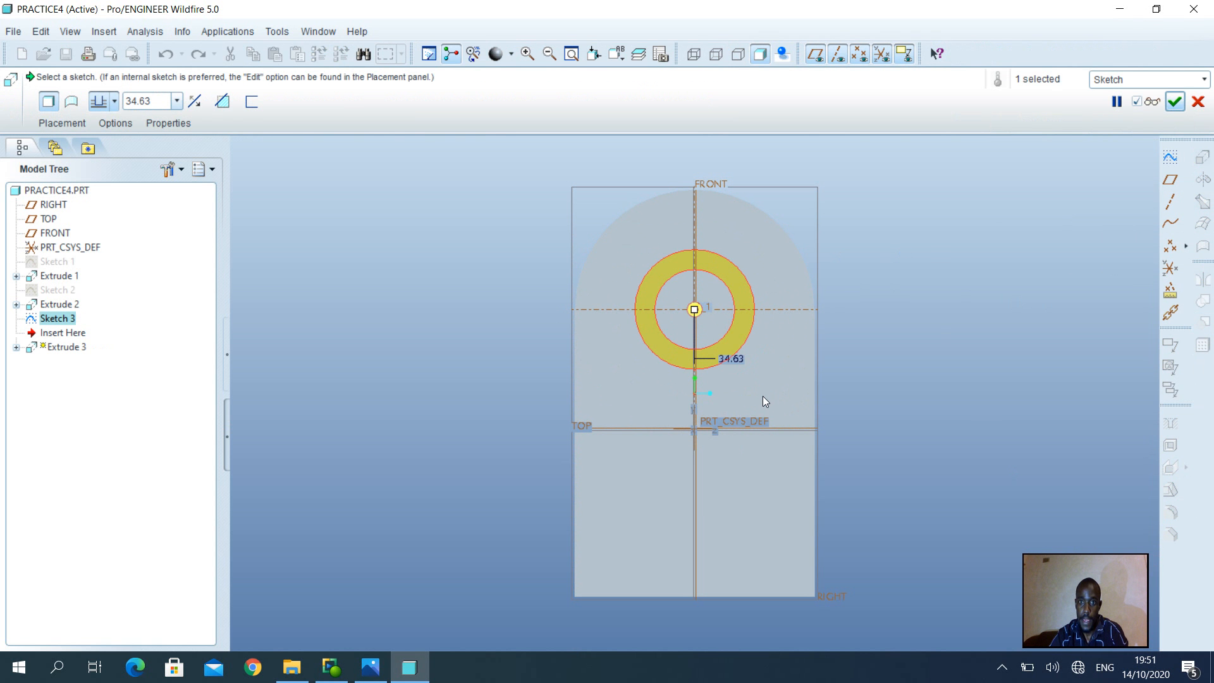
pyautogui.moveTo(762, 396)
pyautogui.mouseDown(button='middle')
pyautogui.moveTo(794, 379)
pyautogui.moveTo(851, 399)
pyautogui.mouseUp(button='middle')
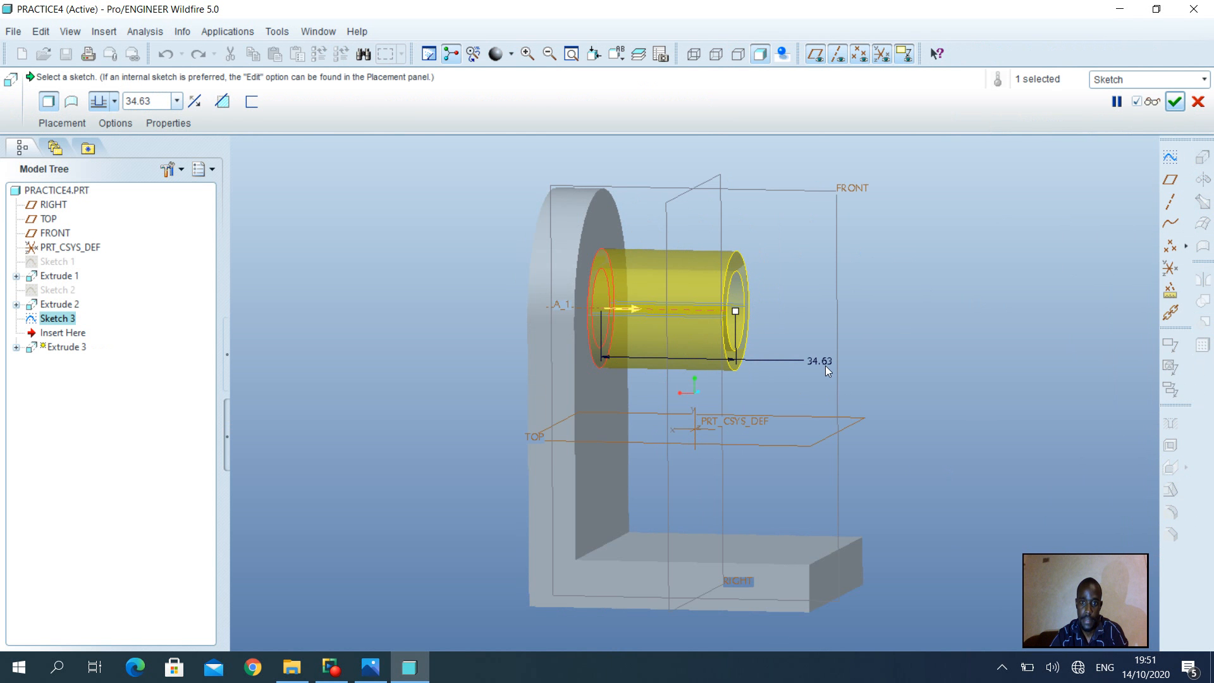
pyautogui.click(370, 667)
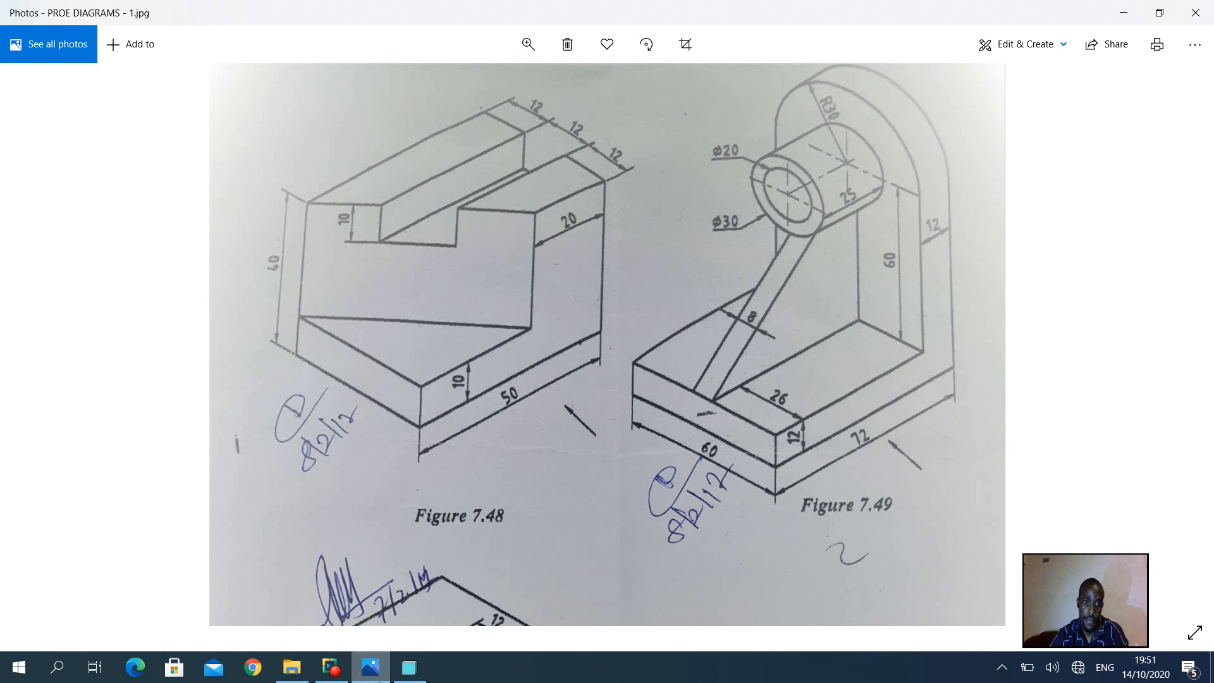
pyautogui.click(409, 667)
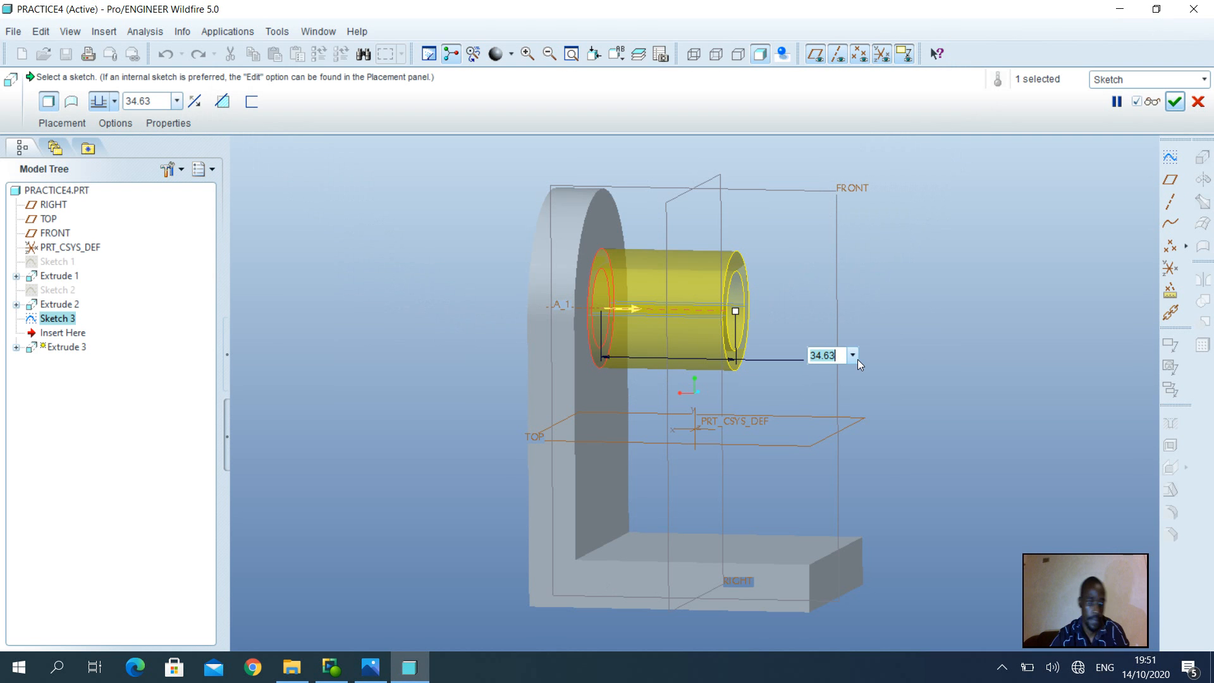
pyautogui.write('25')
pyautogui.press('Return')
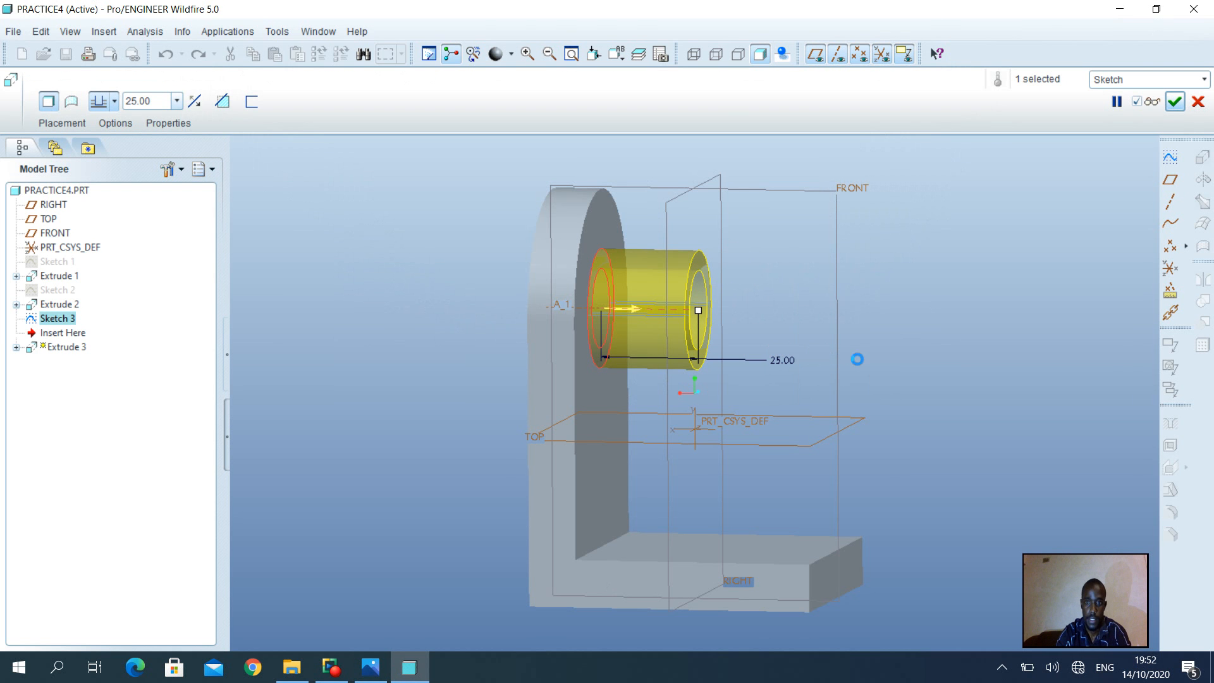
pyautogui.click(1174, 102)
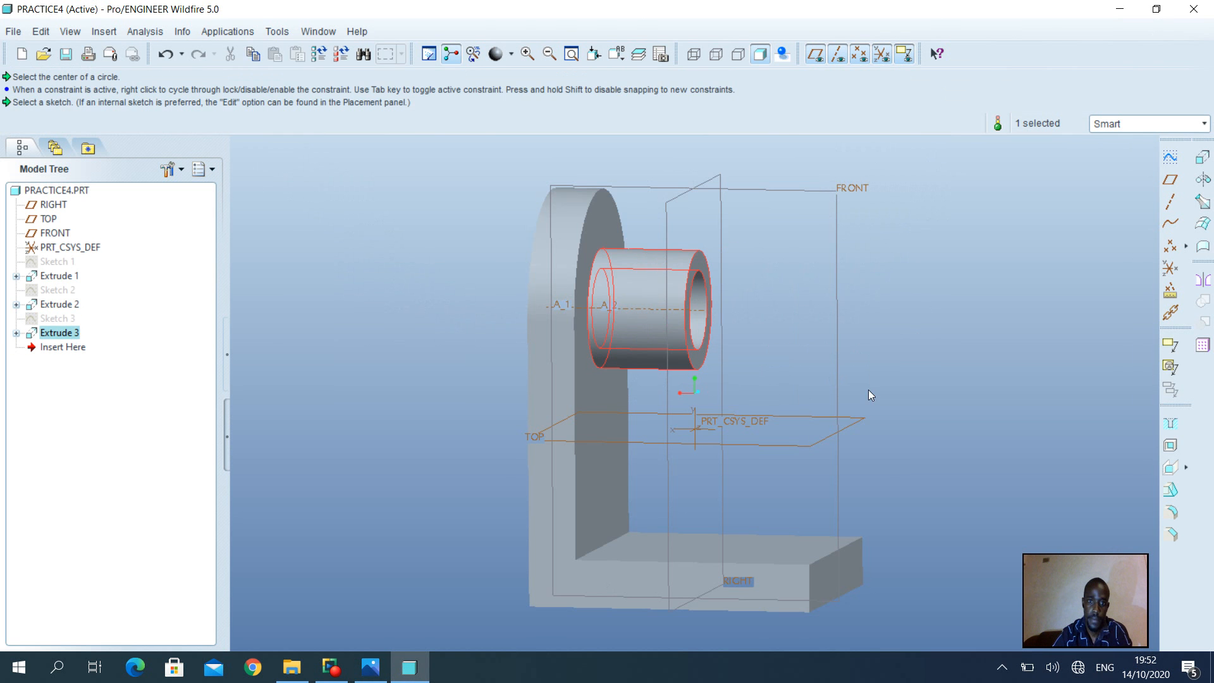
pyautogui.moveTo(866, 390)
pyautogui.mouseDown(button='middle')
pyautogui.moveTo(665, 381)
pyautogui.moveTo(803, 378)
pyautogui.moveTo(708, 385)
pyautogui.moveTo(720, 388)
pyautogui.mouseUp(button='middle')
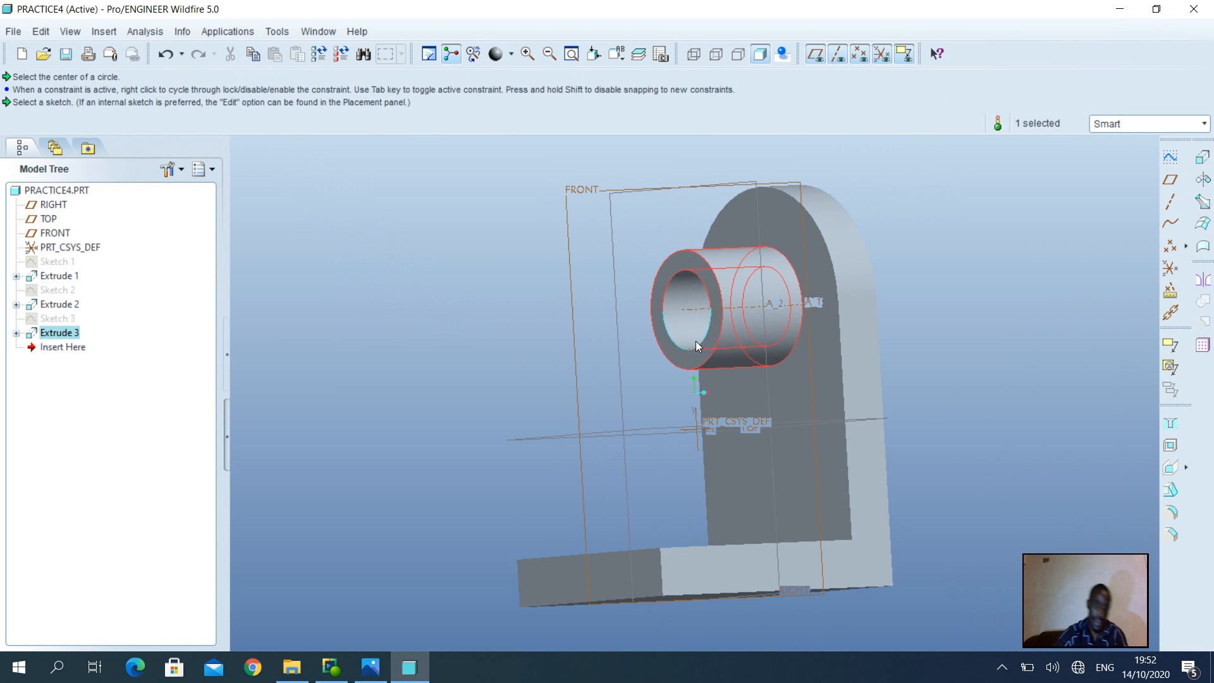
pyautogui.click(378, 671)
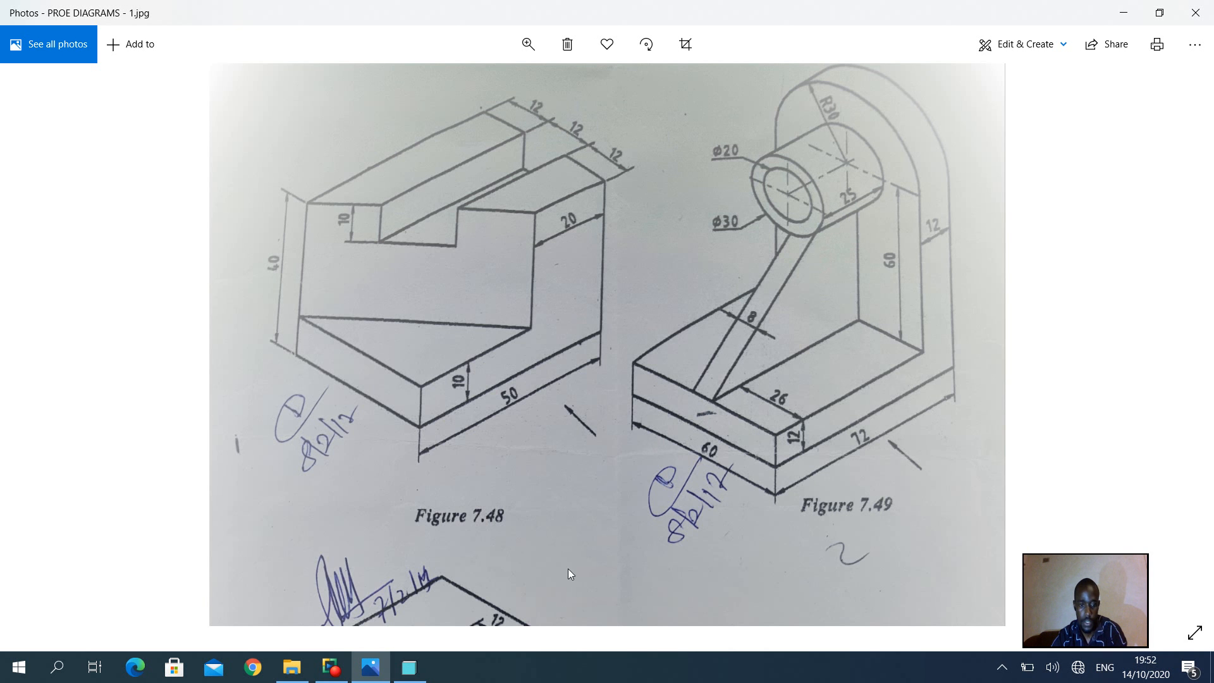
# Return to PRACTICE4, select the FRONT datum plane and orbit the part to inspect the boss
pyautogui.click(415, 679)
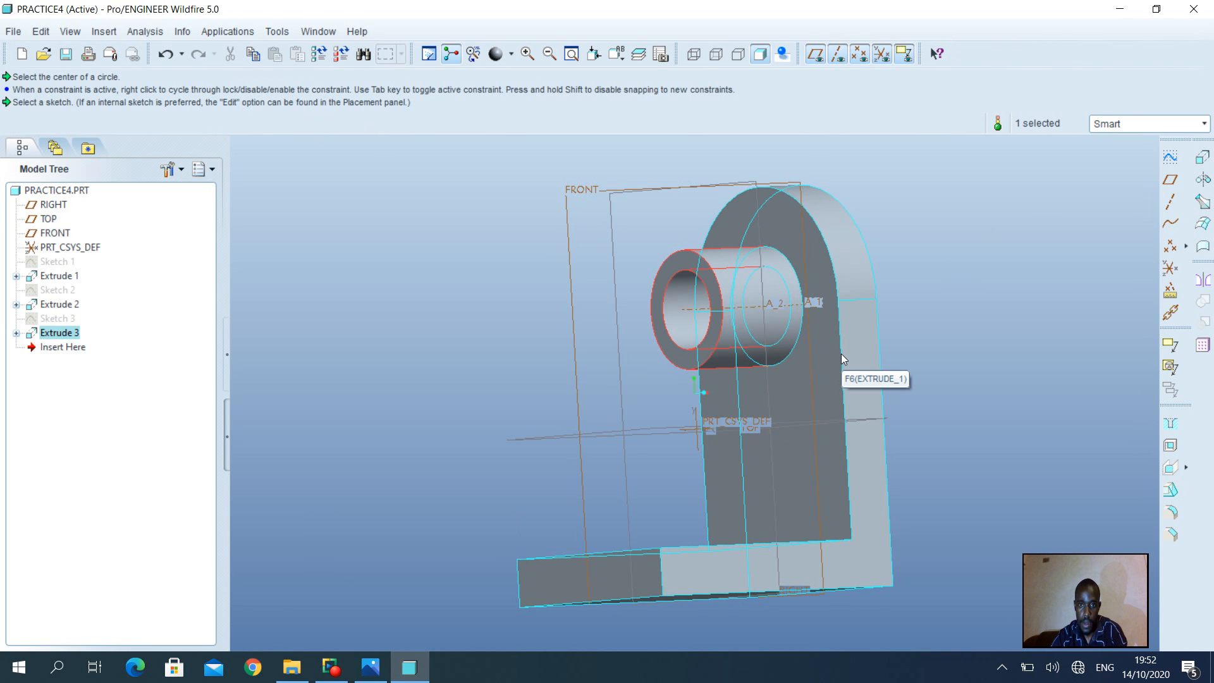
pyautogui.moveTo(820, 297); pyautogui.dragTo(802, 300, button='middle')
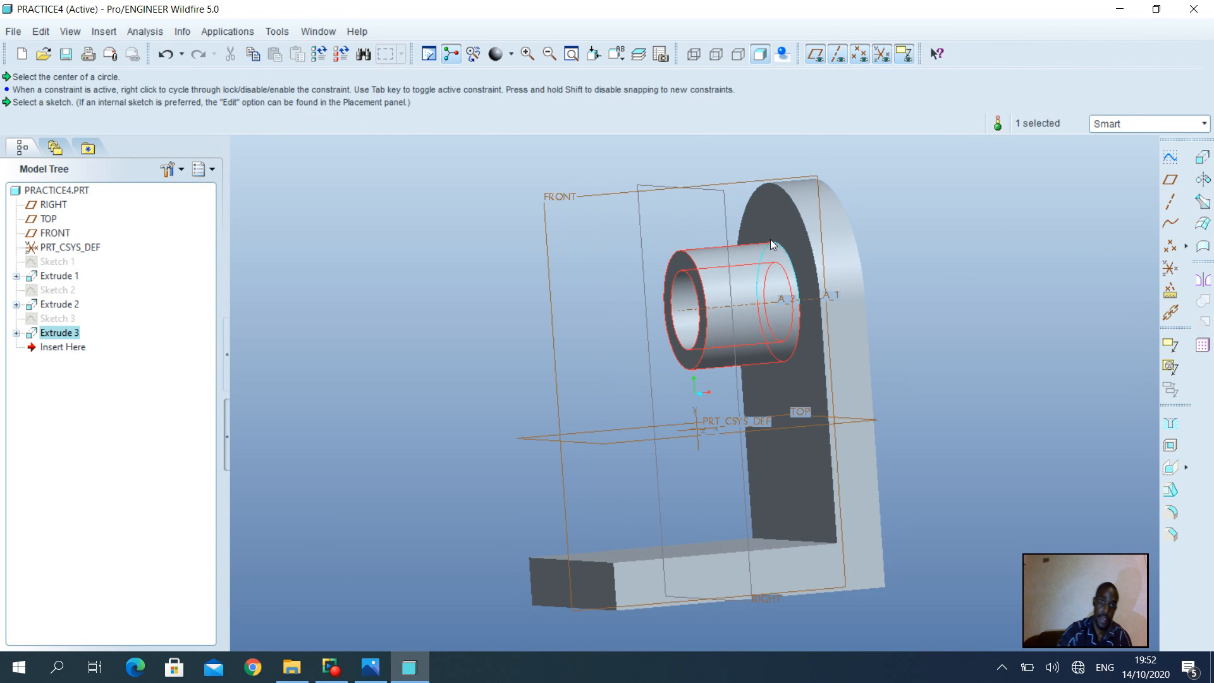
pyautogui.click(575, 198)
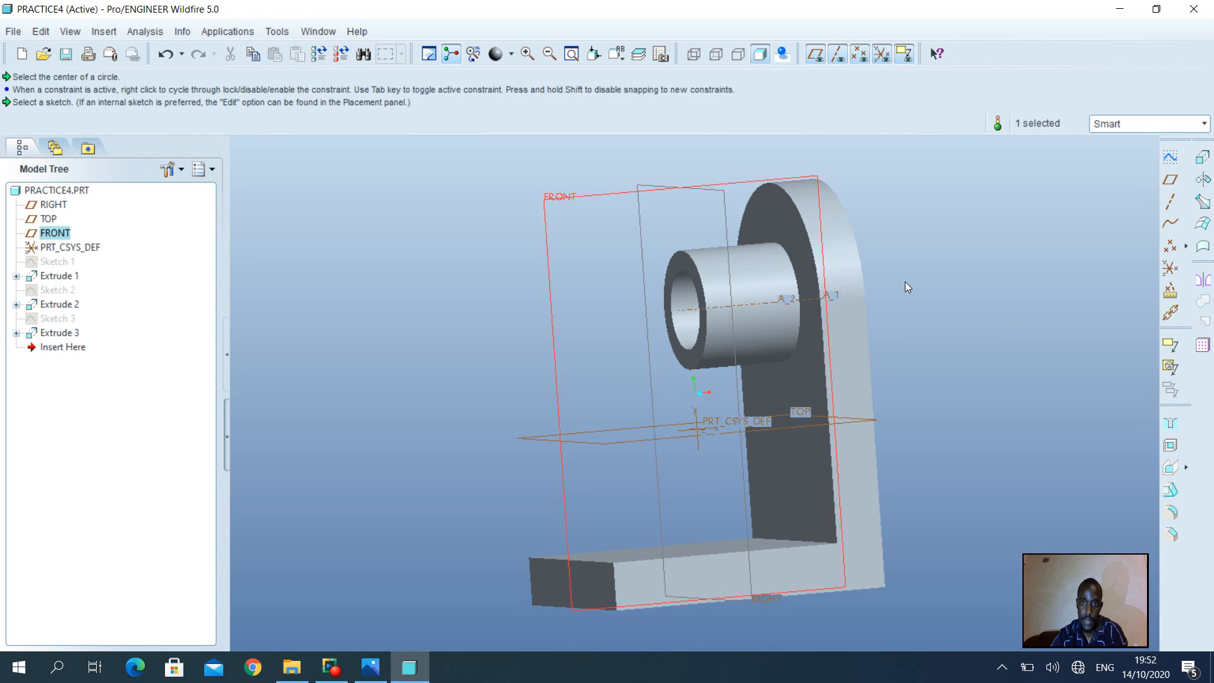
pyautogui.moveTo(905, 281); pyautogui.dragTo(956, 283, button='middle')
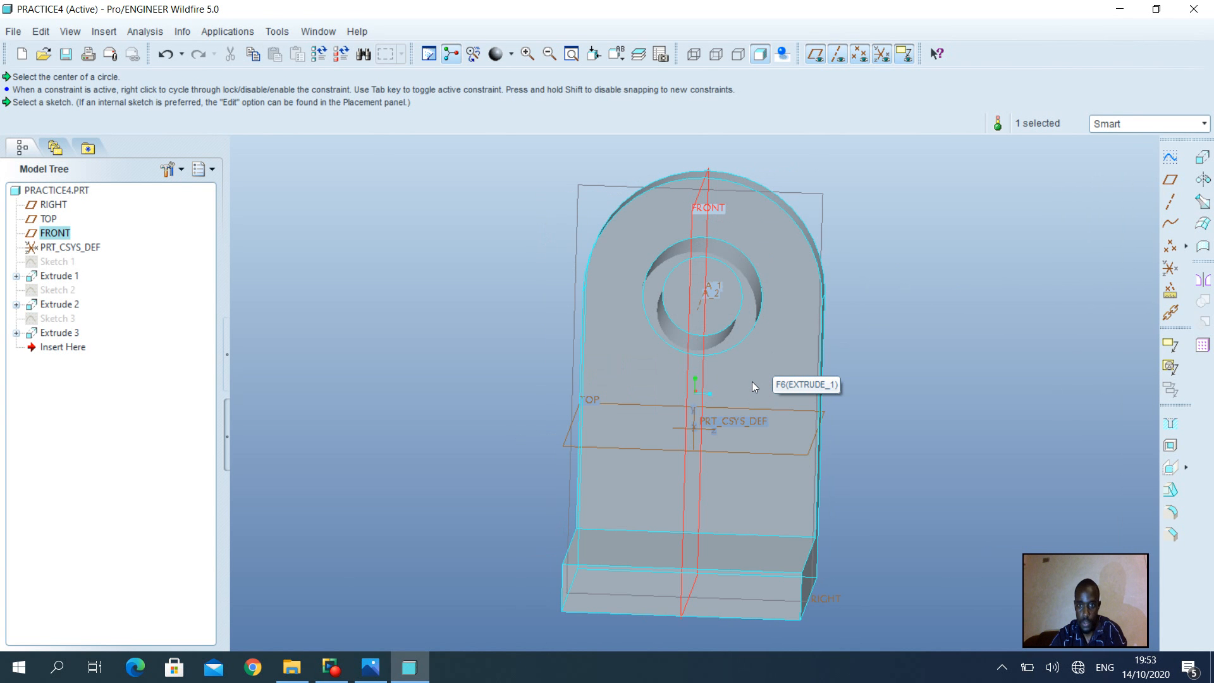
pyautogui.moveTo(752, 382); pyautogui.dragTo(675, 369, button='middle')
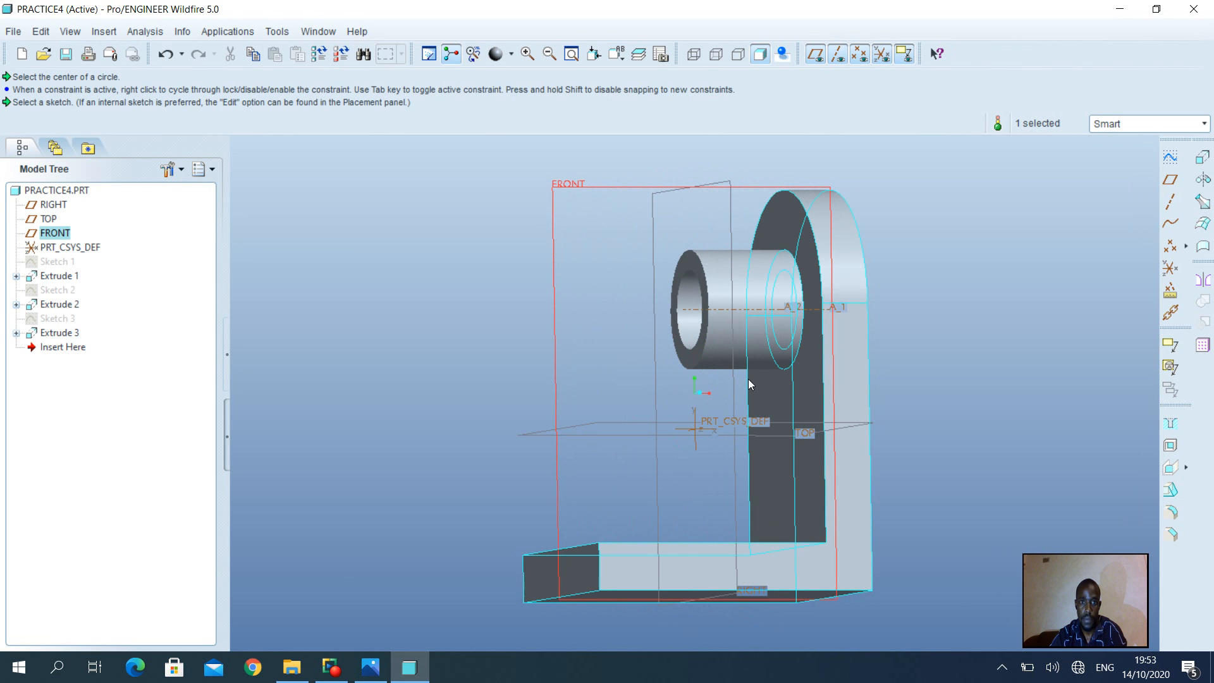
pyautogui.moveTo(804, 392); pyautogui.dragTo(789, 392, button='middle')
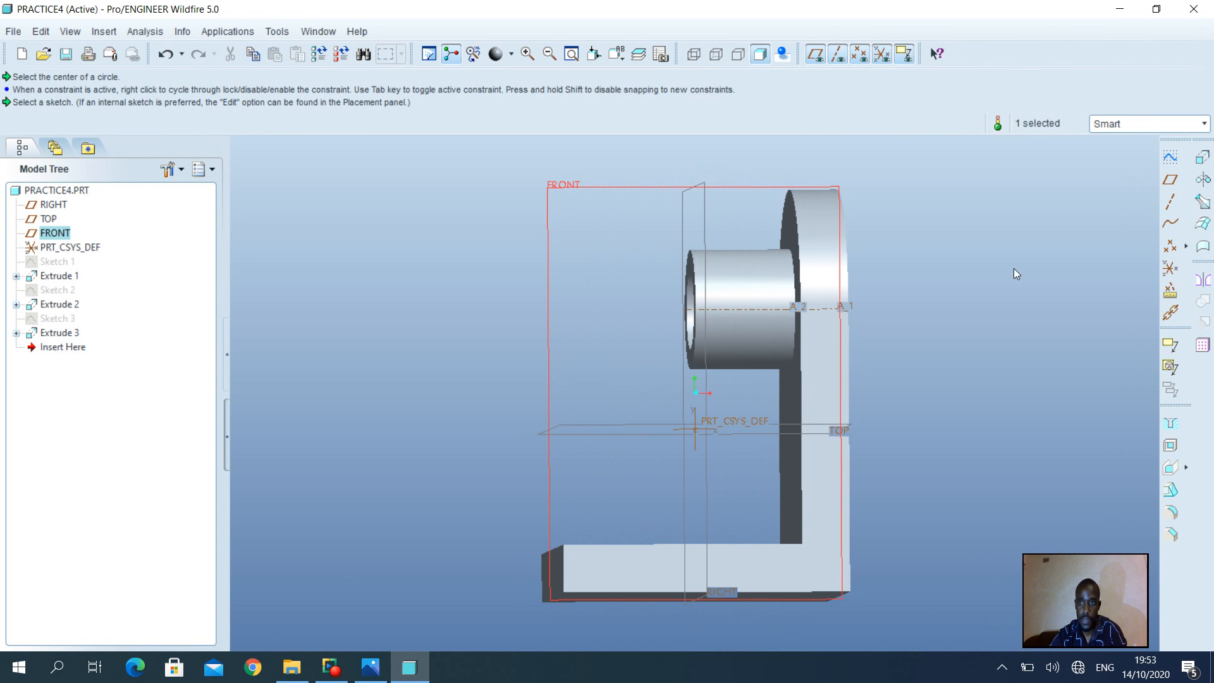
# Start Sketch 4 for the rib, referencing the boss's bottom edge and the upright's inner face
pyautogui.click(1170, 160)
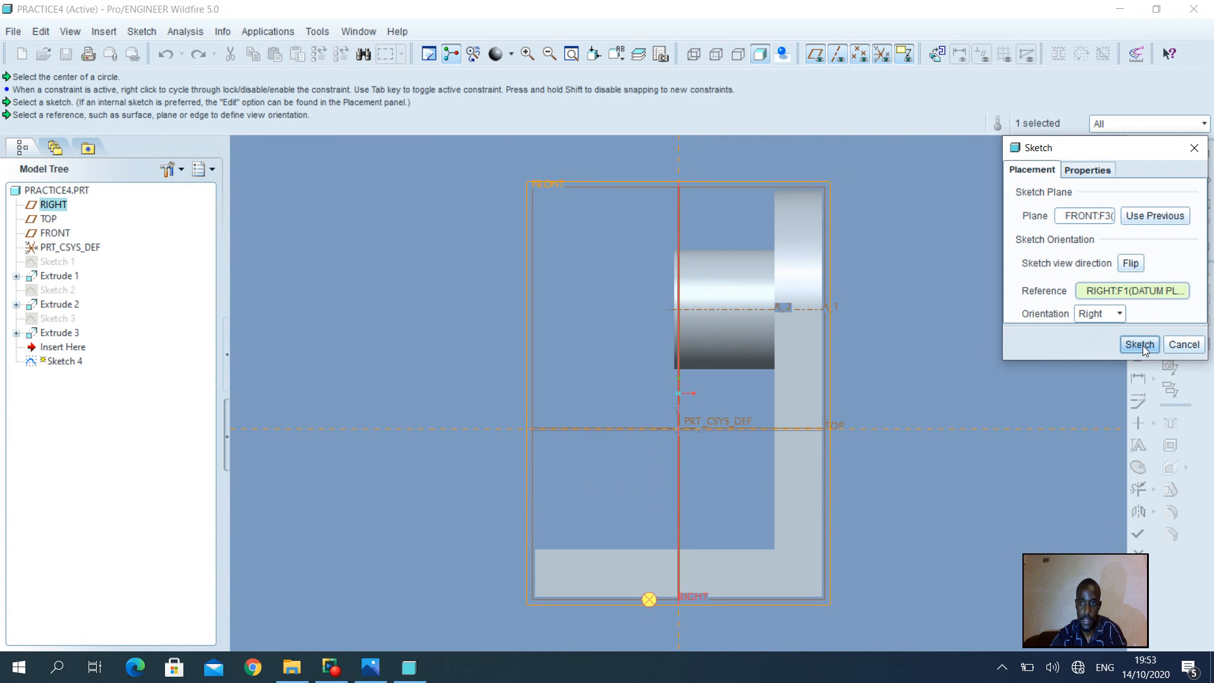
pyautogui.click(1139, 345)
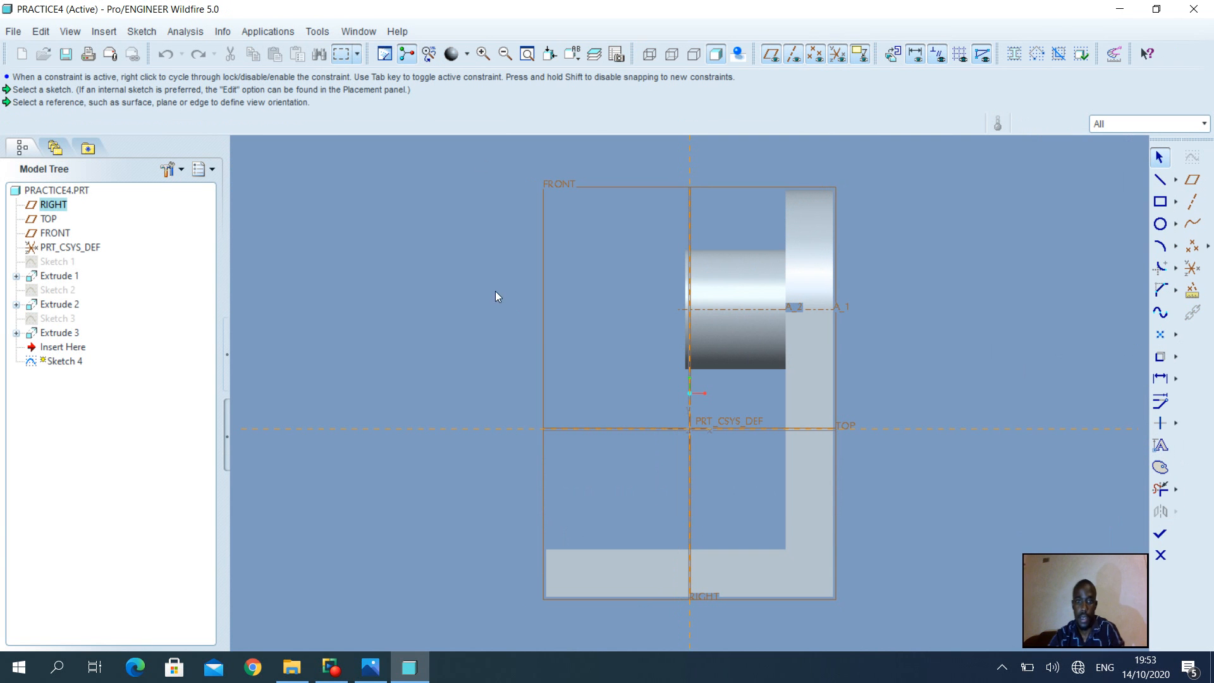
pyautogui.click(132, 33)
pyautogui.click(158, 68)
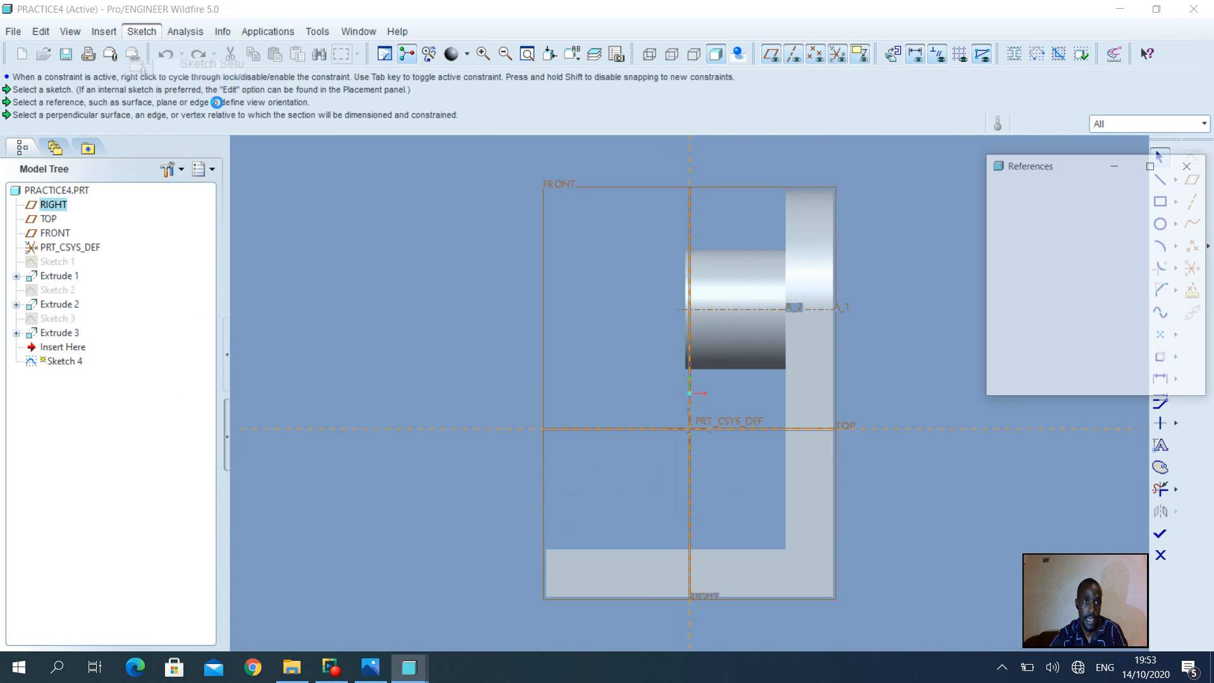
pyautogui.click(756, 368)
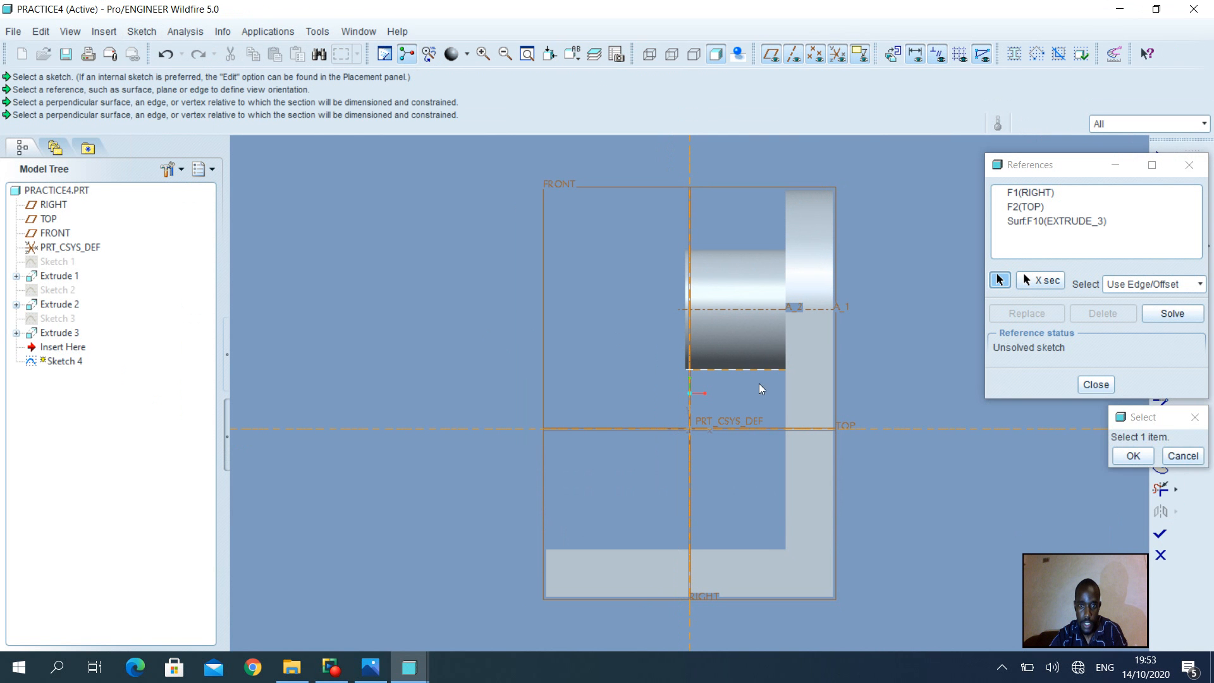
pyautogui.click(783, 407)
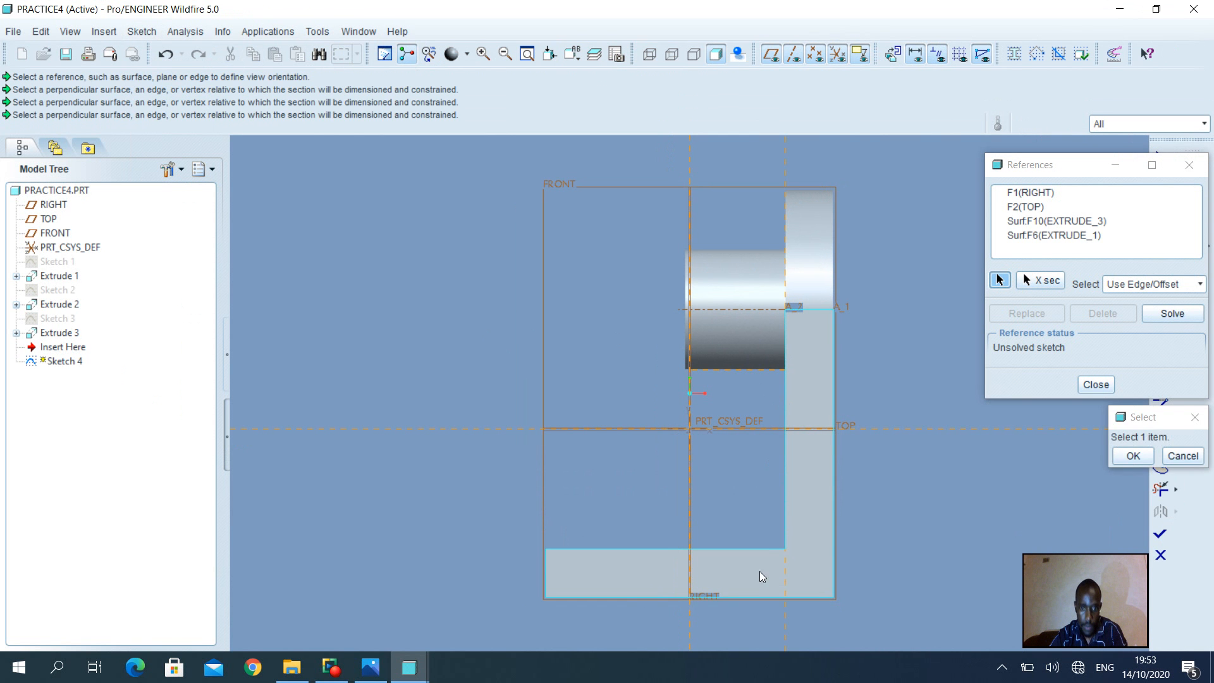
# Add the base's bottom, left and right edges as Sketch 4 references
pyautogui.click(765, 551)
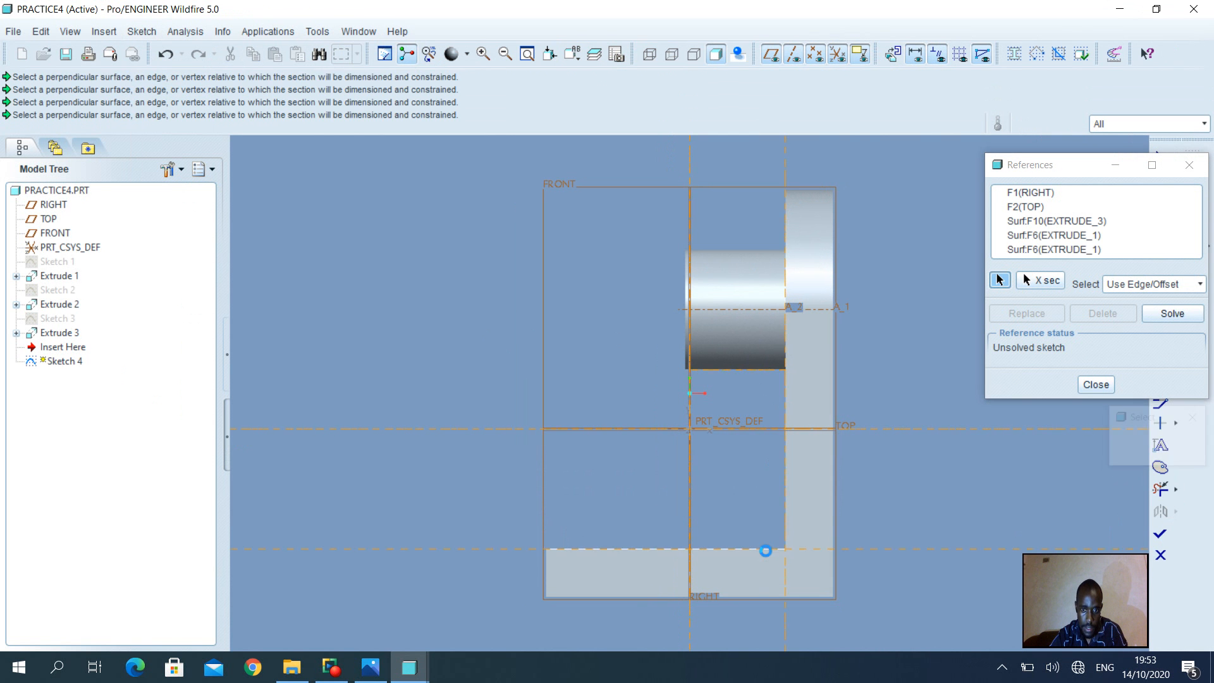
pyautogui.click(548, 567)
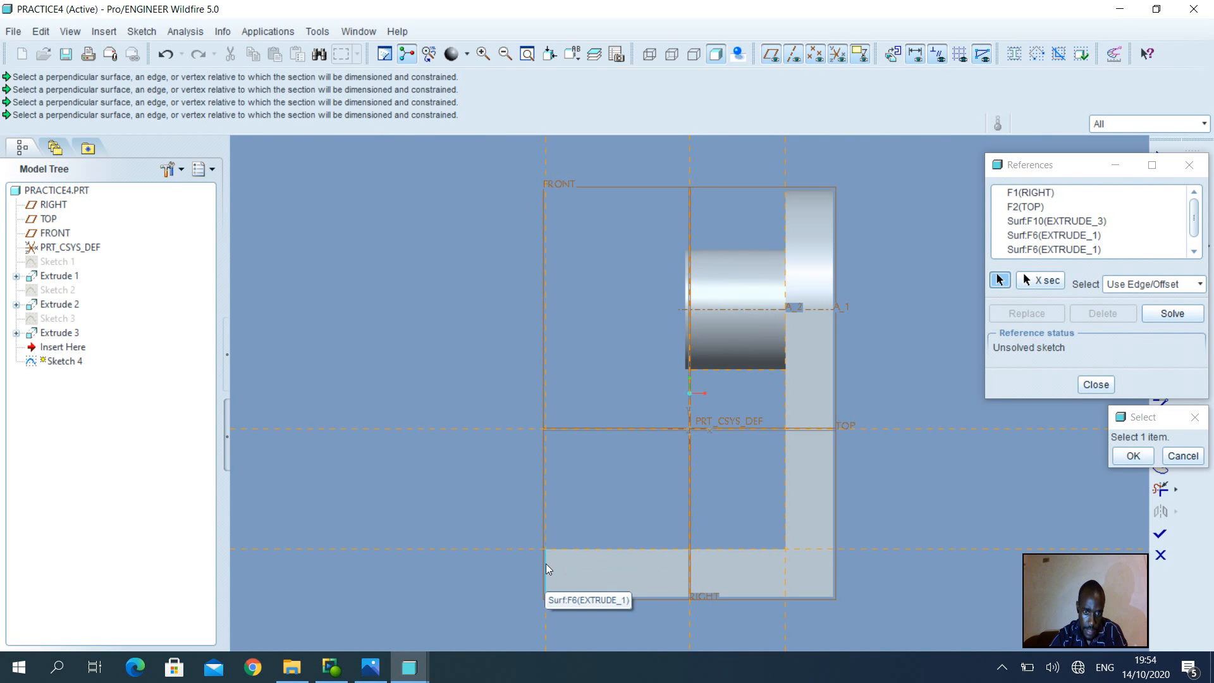
pyautogui.click(652, 597)
pyautogui.click(834, 519)
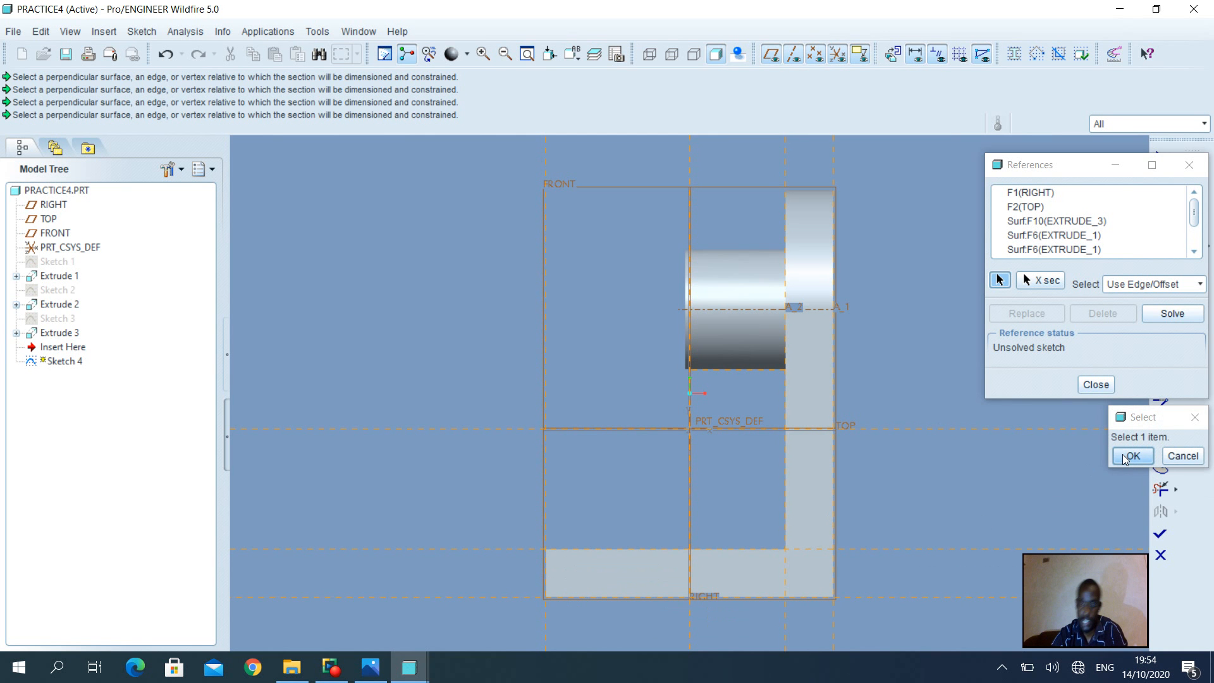
pyautogui.click(1132, 455)
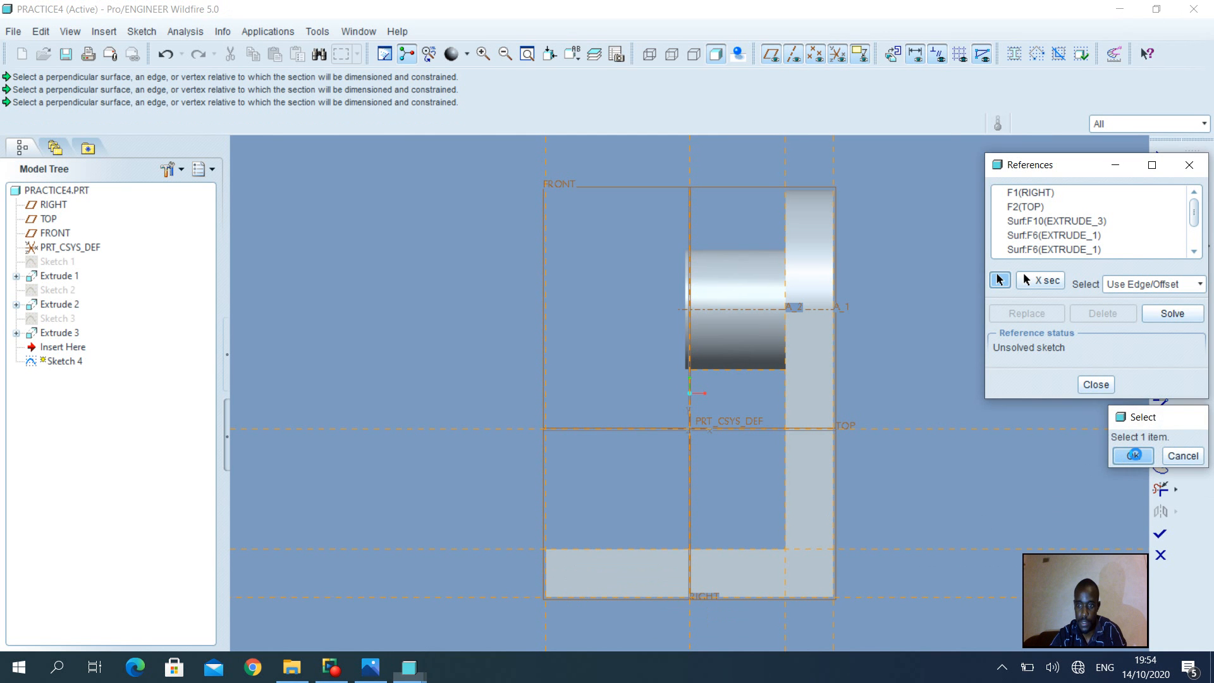
pyautogui.click(1102, 385)
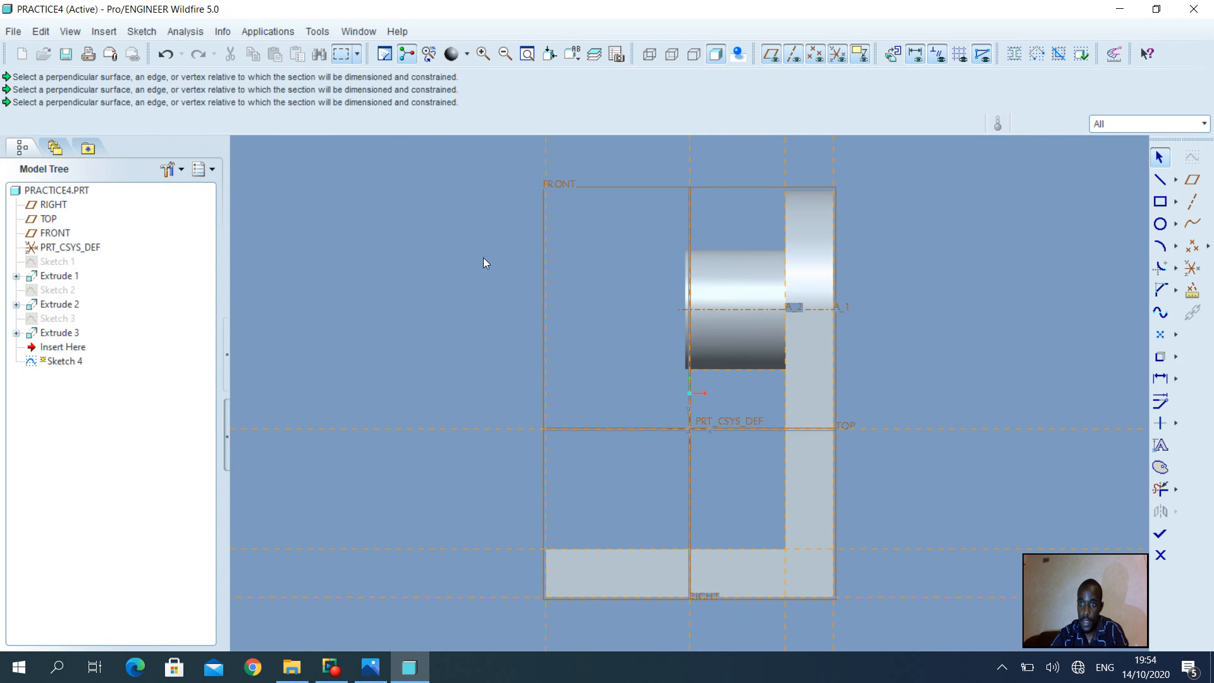
# Draw the closed four-line rib profile from the boss's lower-left corner down to the base, then finish Sketch 4
pyautogui.click(1161, 182)
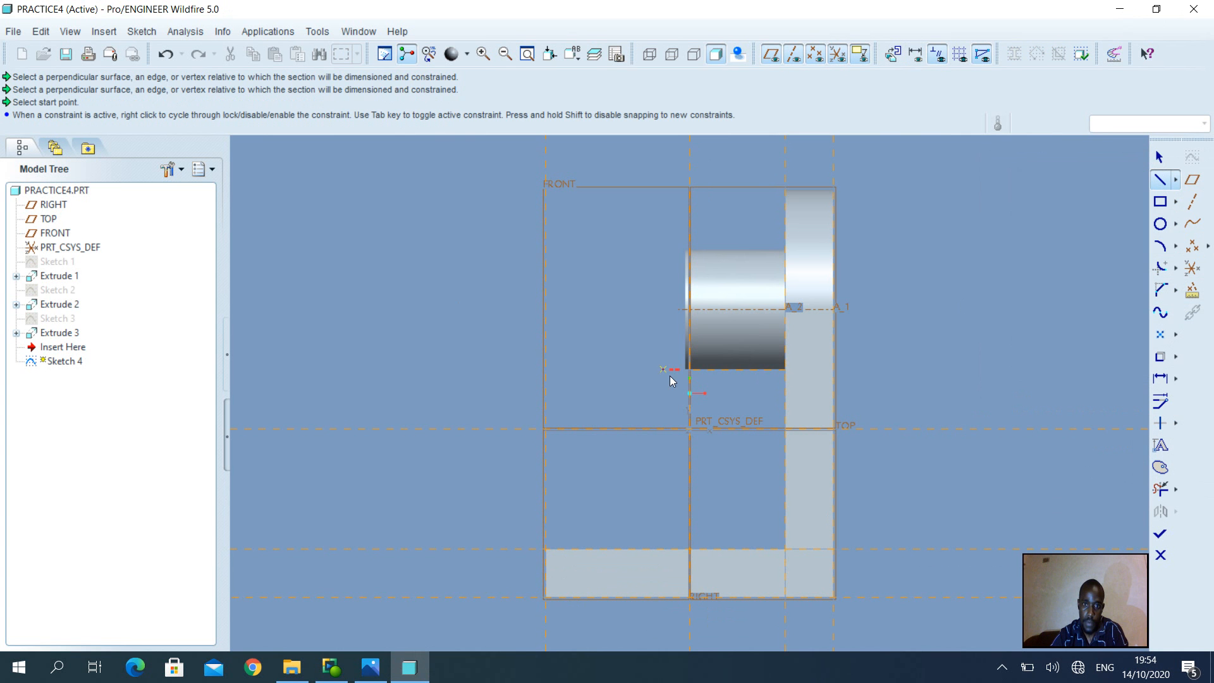
pyautogui.click(687, 370)
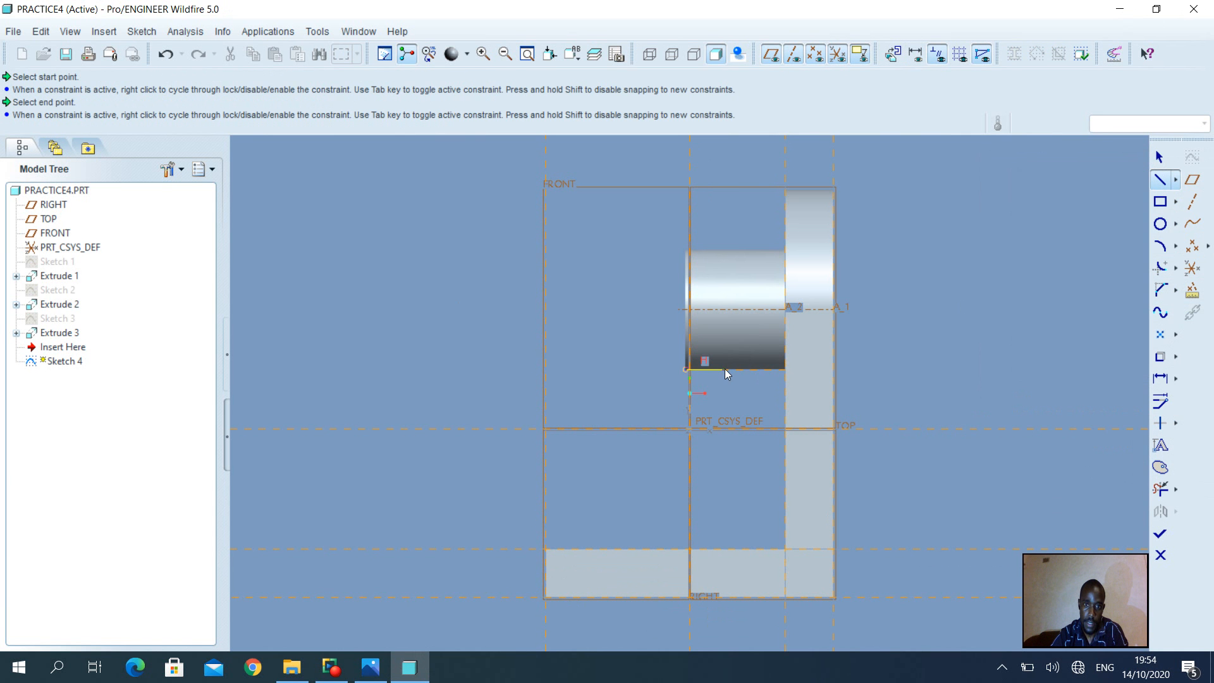
pyautogui.click(787, 370)
pyautogui.click(787, 548)
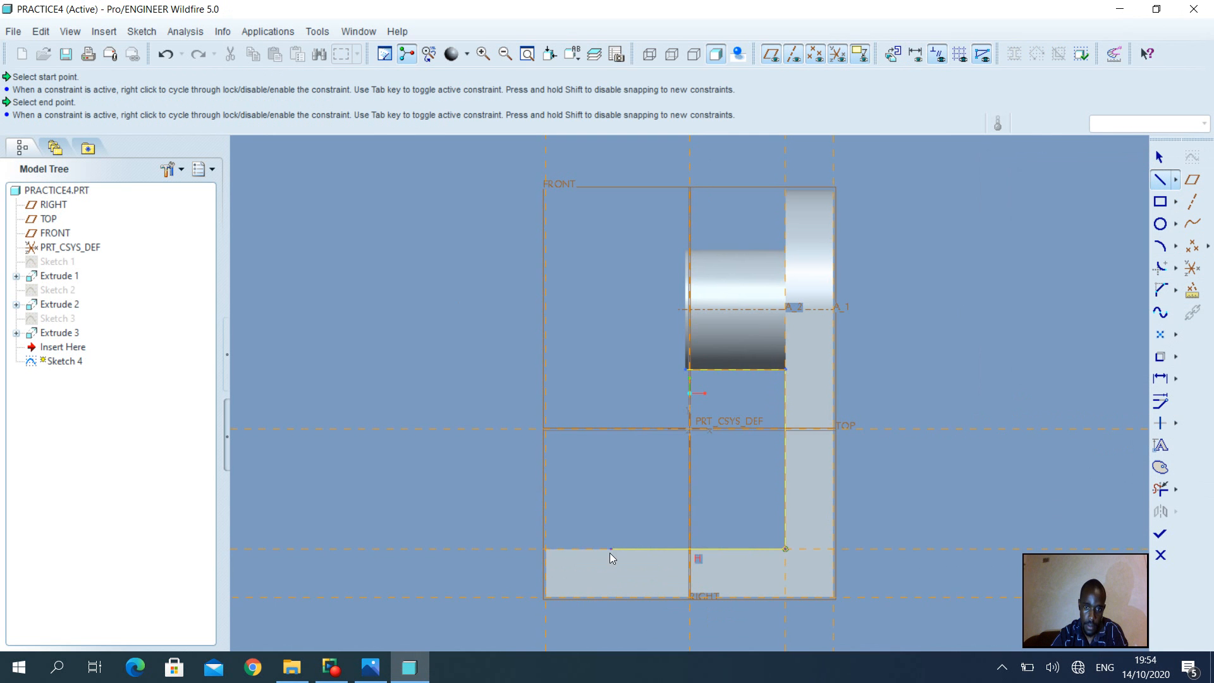
pyautogui.click(547, 548)
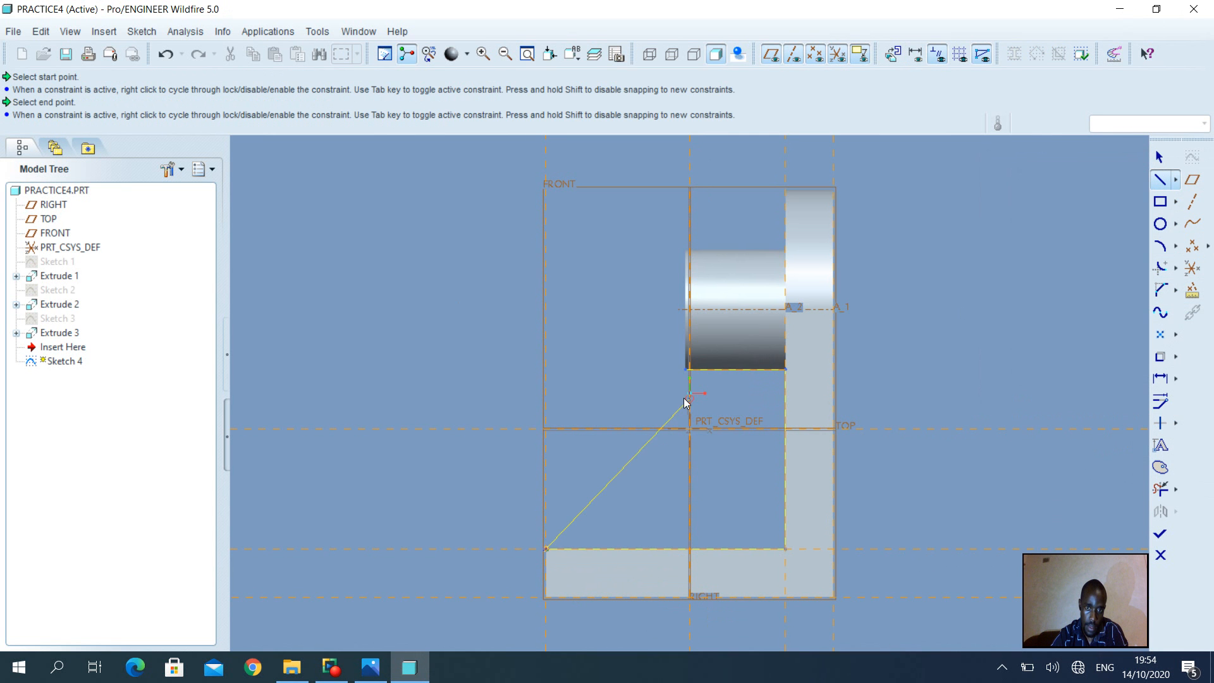
pyautogui.click(688, 369)
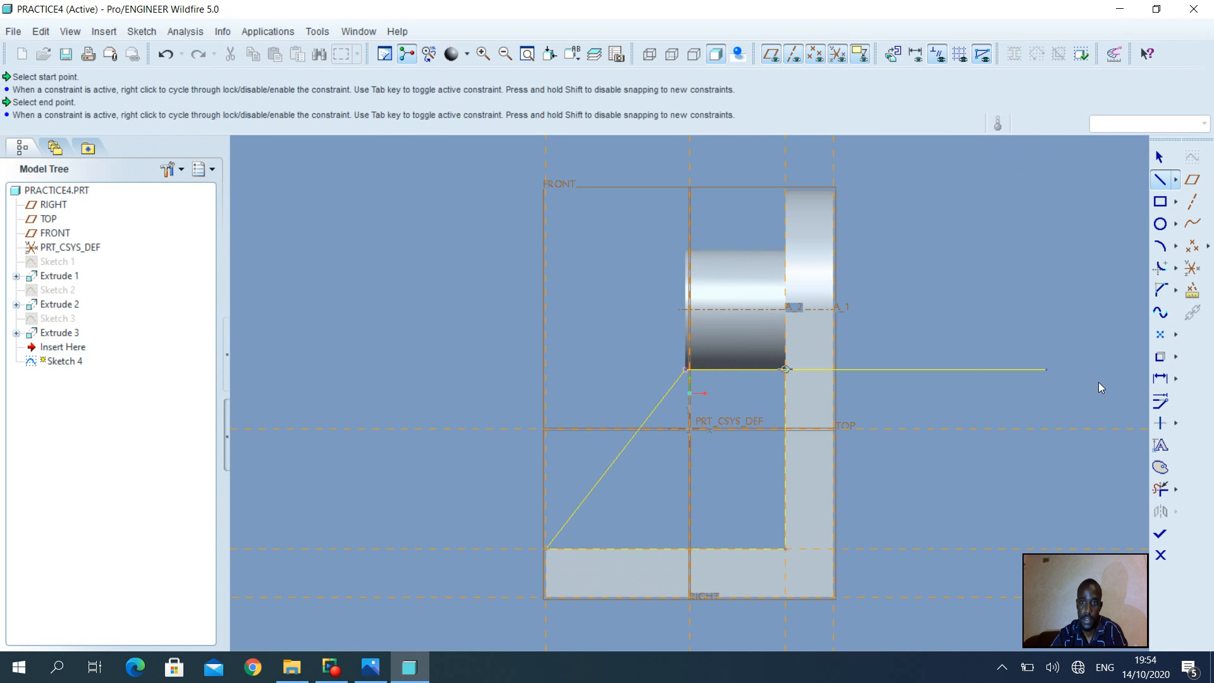
pyautogui.middleClick(1007, 264)
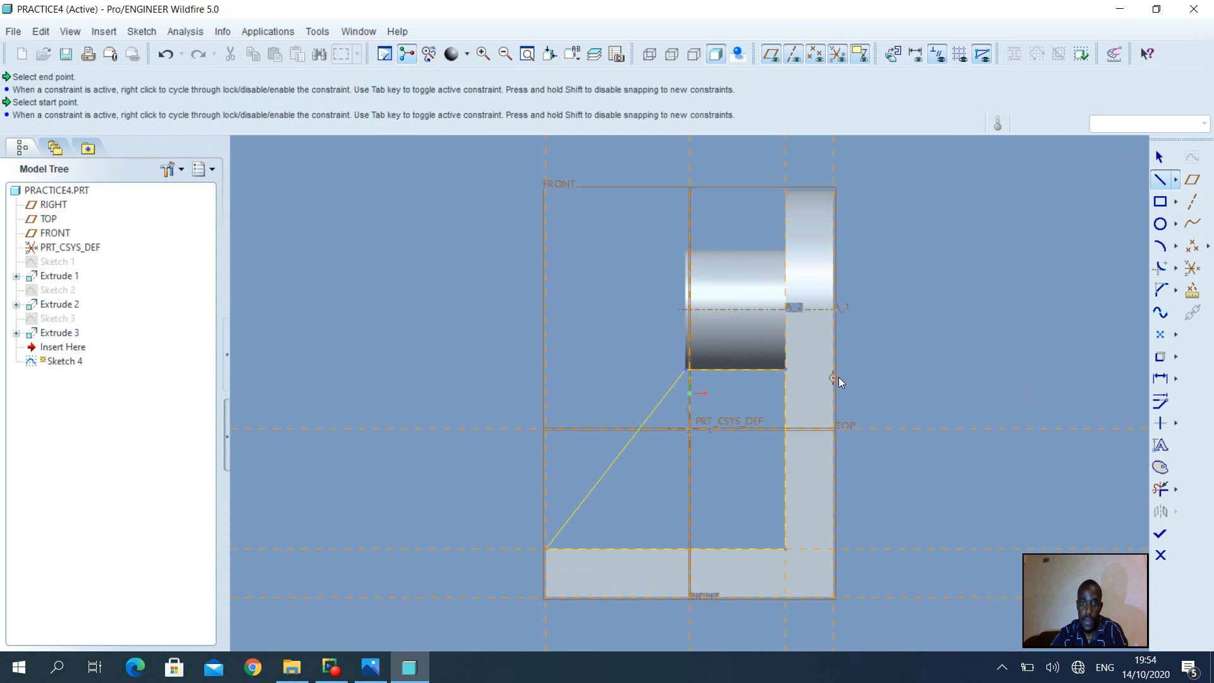
pyautogui.moveTo(866, 368); pyautogui.dragTo(939, 397, button='middle')
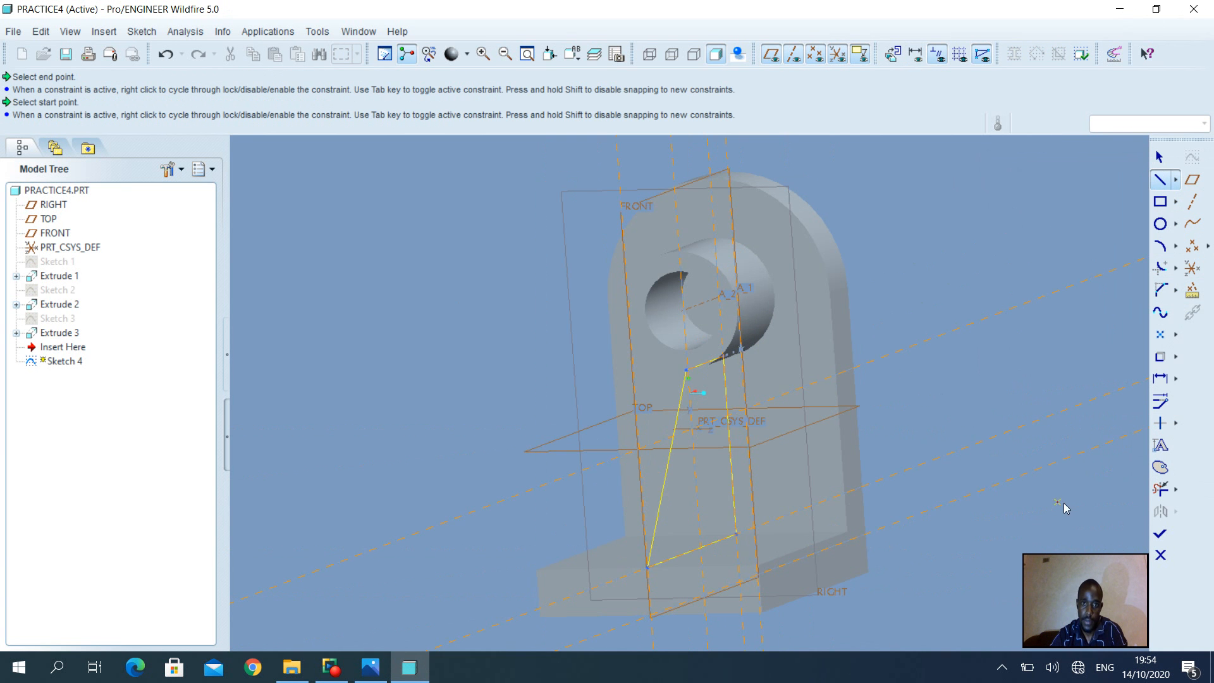
pyautogui.click(1162, 536)
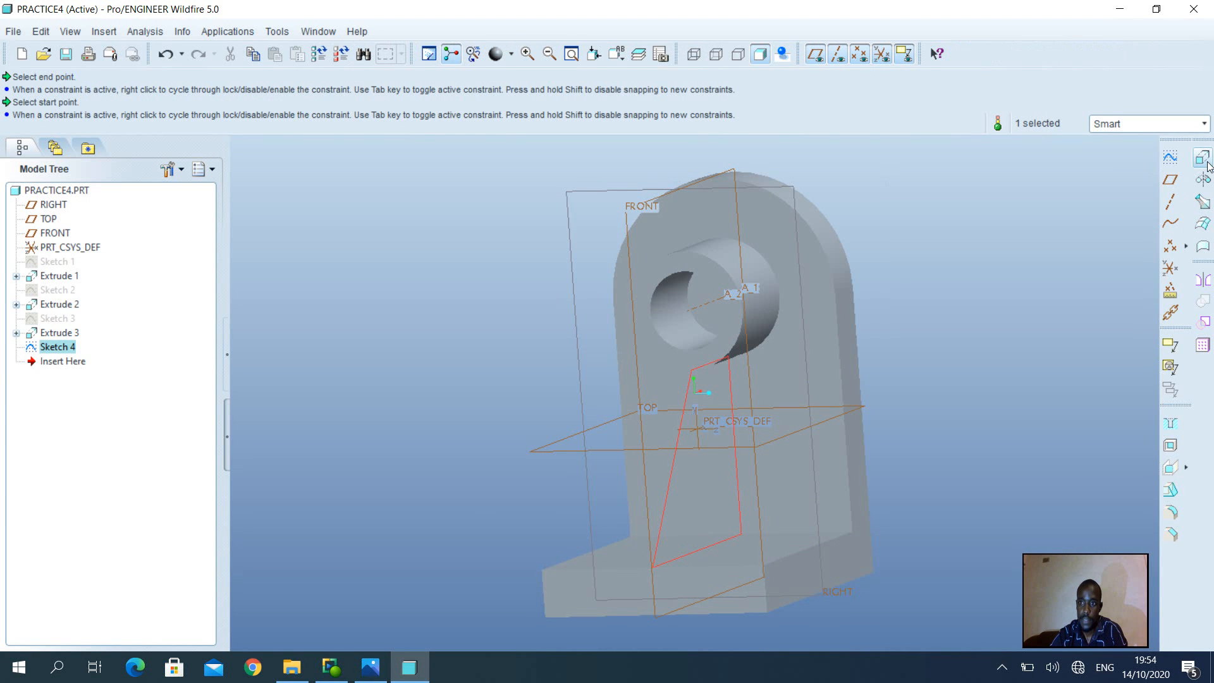
# Extrude the rib sketch with Symmetric depth, checking the reference drawing for the rib thickness
pyautogui.click(1204, 162)
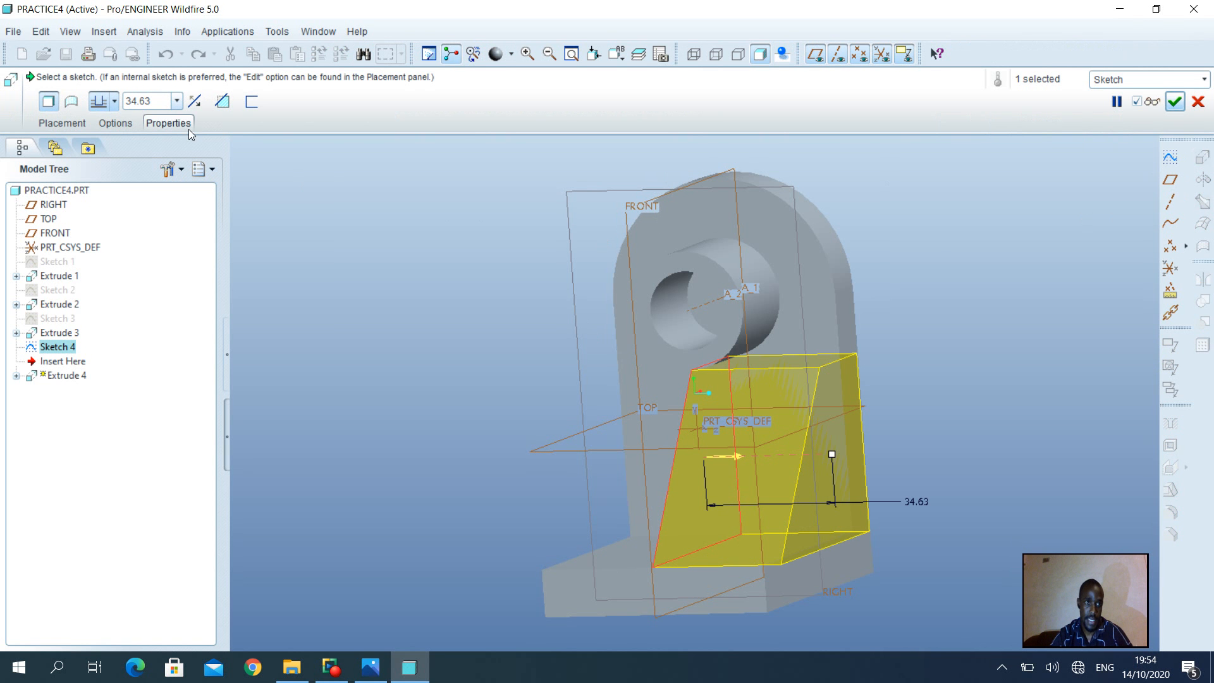
pyautogui.click(114, 103)
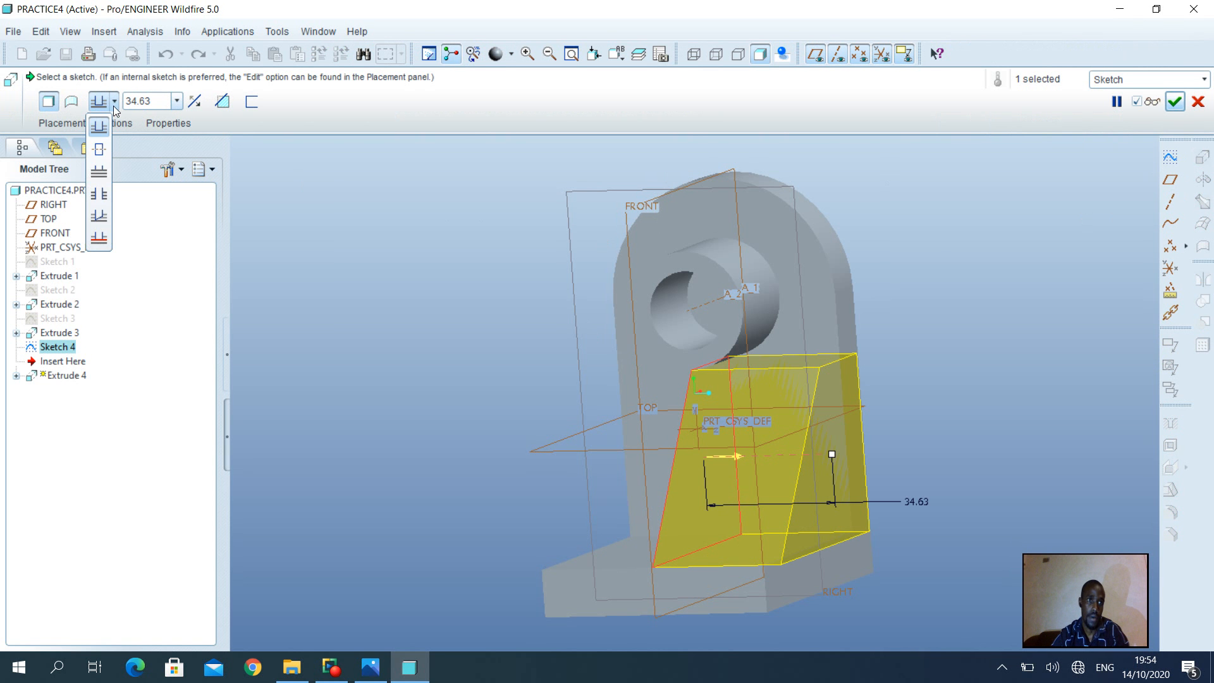
pyautogui.click(105, 148)
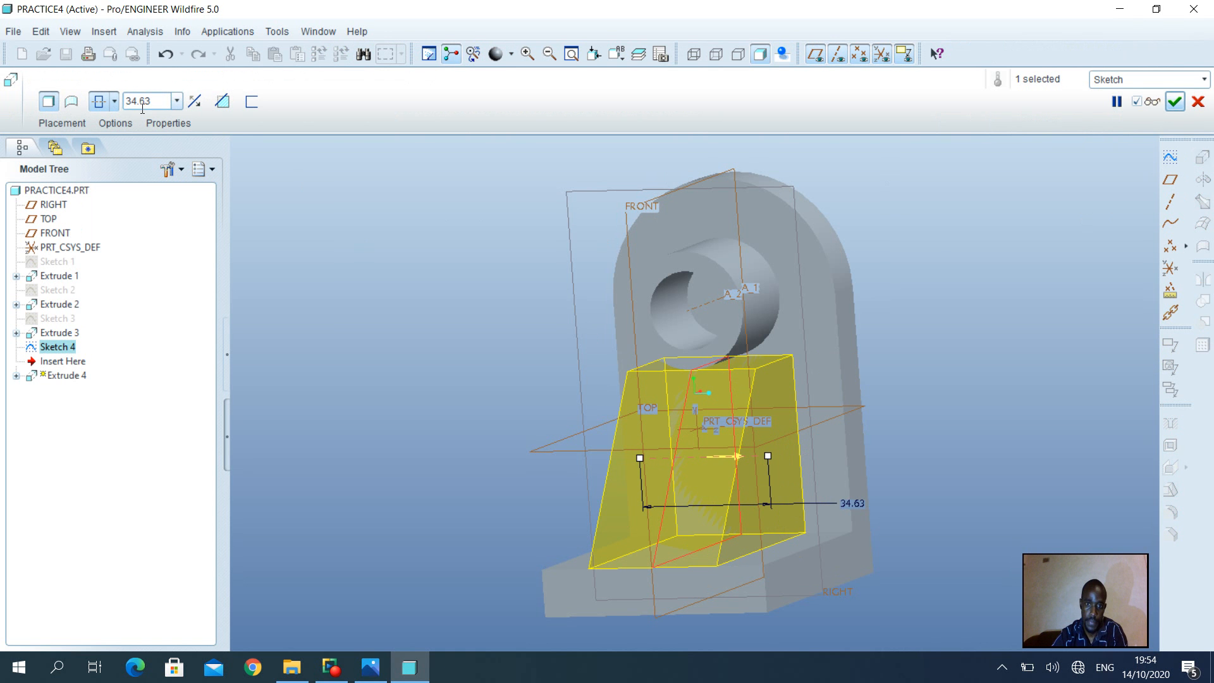
pyautogui.click(371, 667)
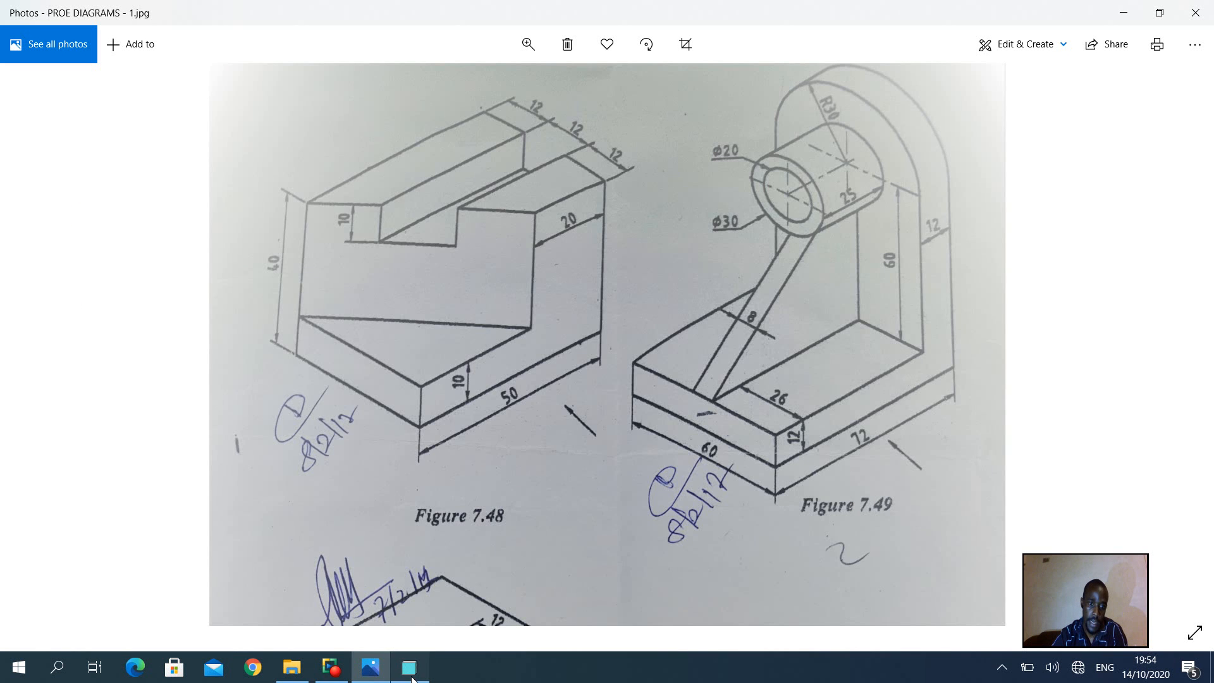
pyautogui.click(409, 667)
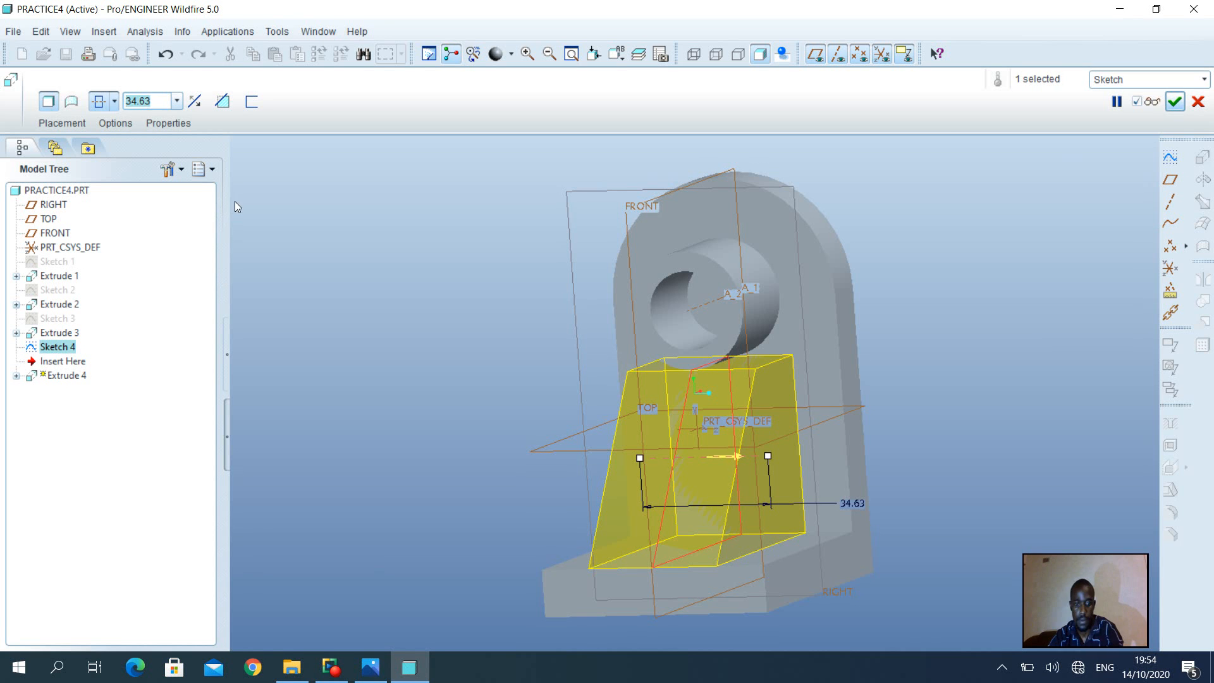
# Set the symmetric rib thickness to 8, verify the preview, and complete Extrude 4
pyautogui.write('8')
pyautogui.press('Return')
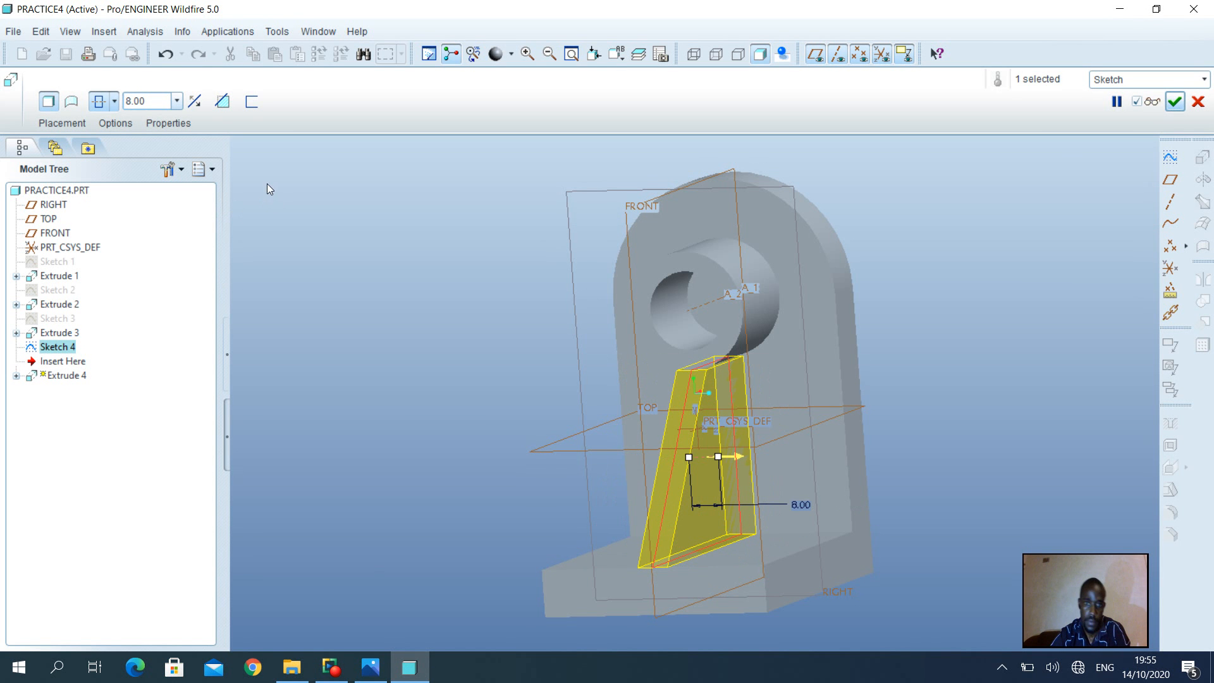
pyautogui.click(1160, 106)
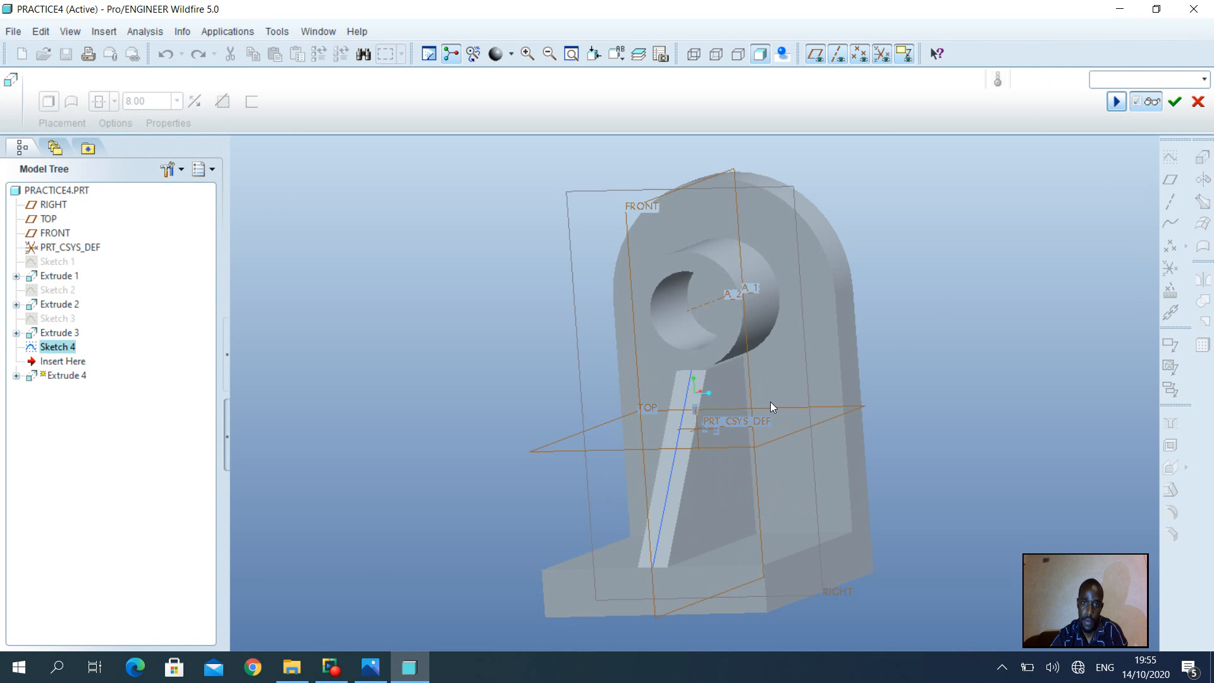
pyautogui.moveTo(770, 401)
pyautogui.mouseDown(button='middle')
pyautogui.moveTo(1056, 319)
pyautogui.moveTo(1199, 309)
pyautogui.moveTo(1210, 321)
pyautogui.mouseUp(button='middle')
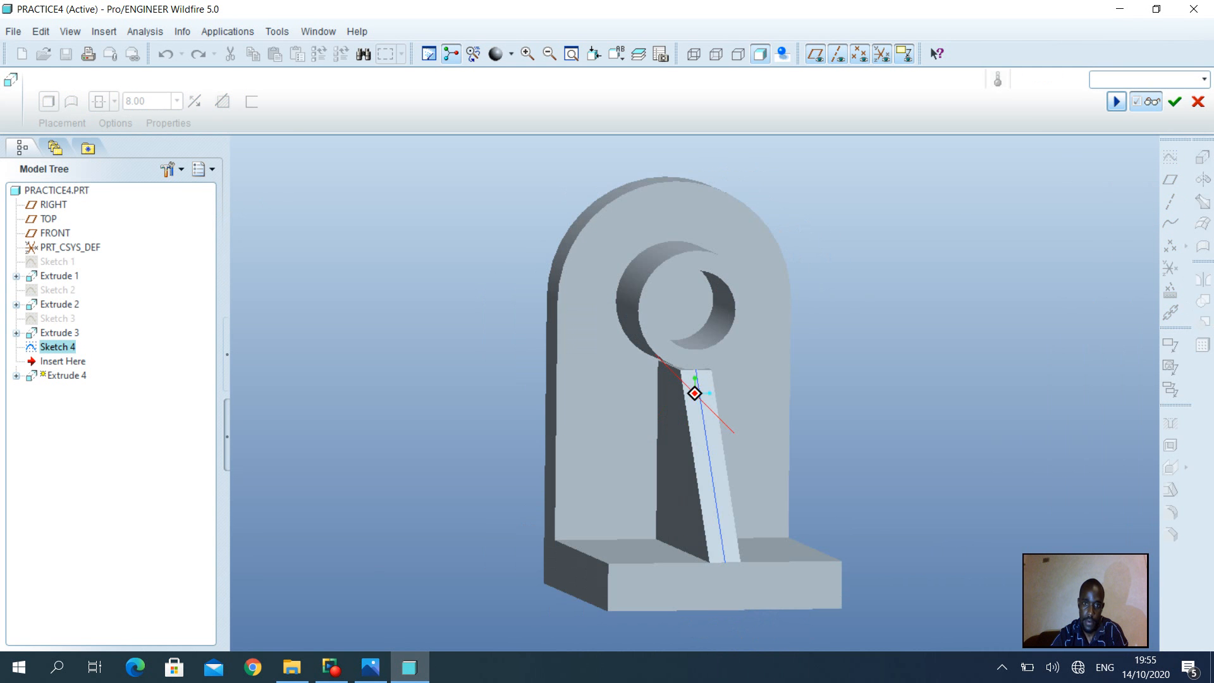
pyautogui.click(1177, 105)
# Turn off datum plane, axis, point and coordinate system display, then orbit the bracket to inspect the rib
pyautogui.moveTo(764, 400)
pyautogui.mouseDown(button='middle')
pyautogui.moveTo(660, 396)
pyautogui.moveTo(810, 397)
pyautogui.moveTo(664, 395)
pyautogui.moveTo(803, 412)
pyautogui.mouseUp(button='middle')
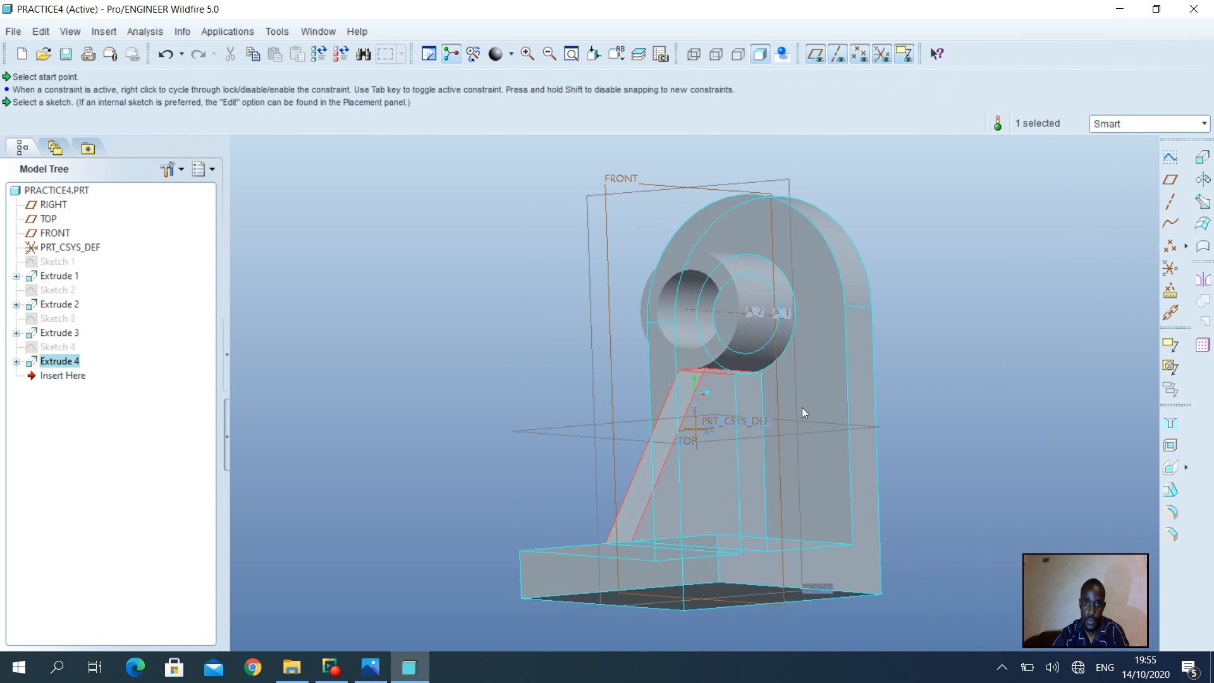
pyautogui.click(811, 55)
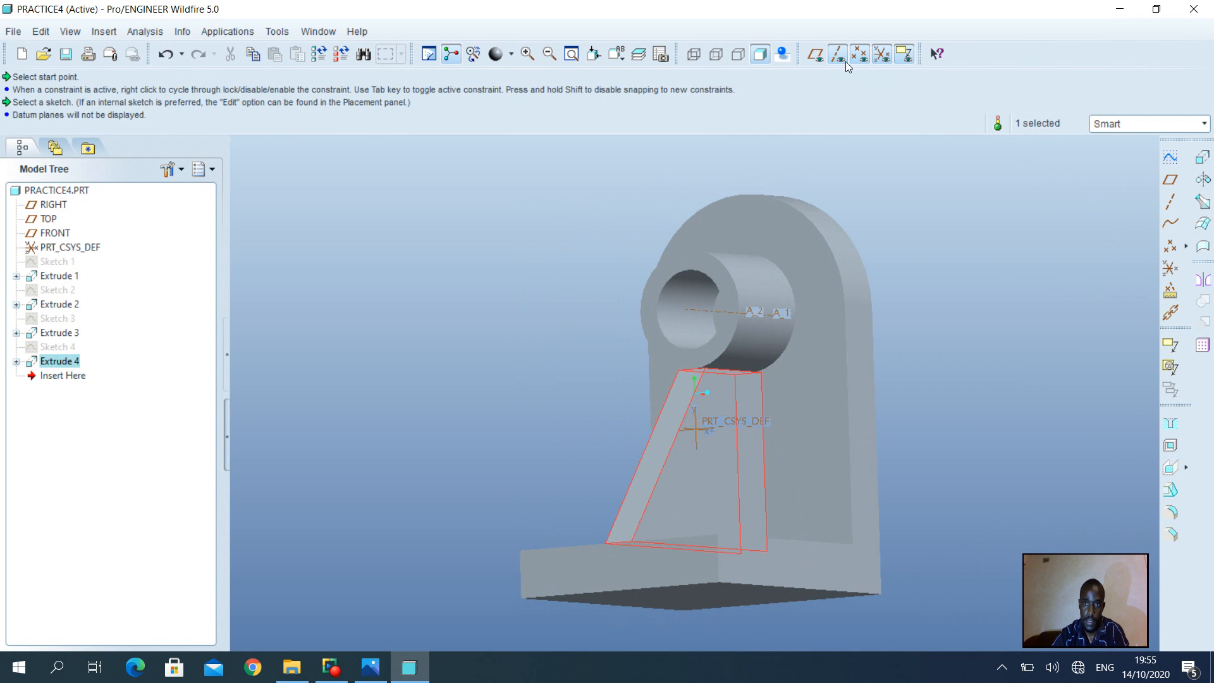
pyautogui.click(855, 63)
pyautogui.click(883, 60)
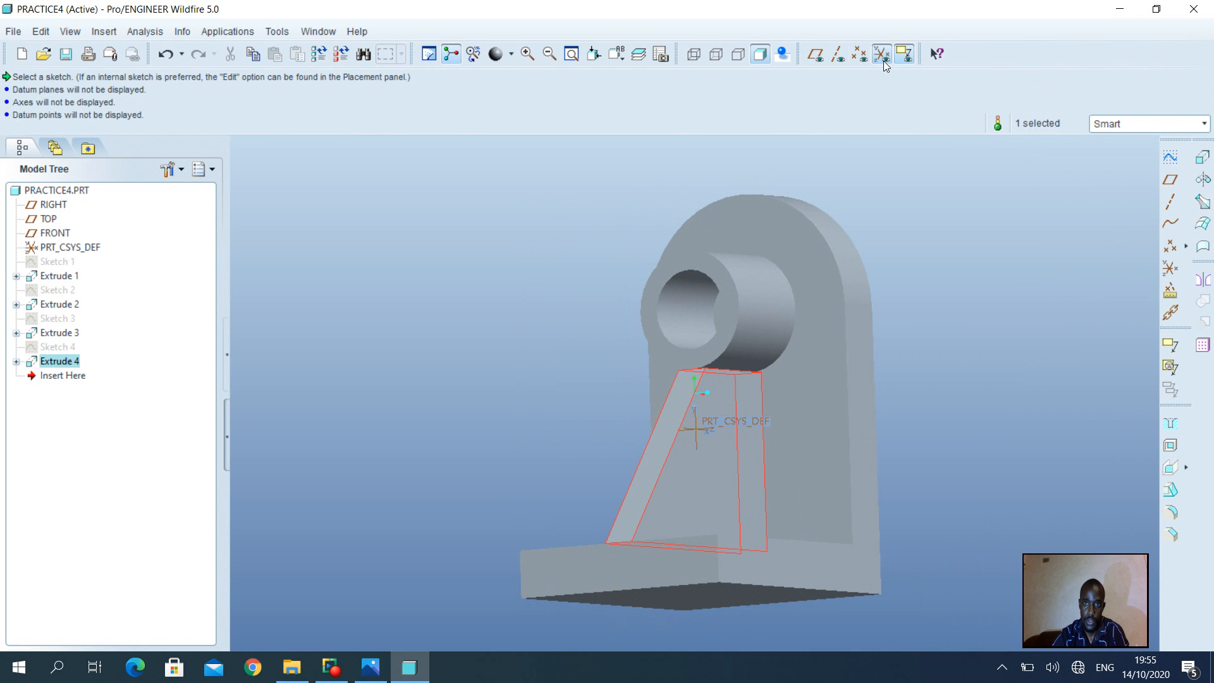
pyautogui.click(882, 56)
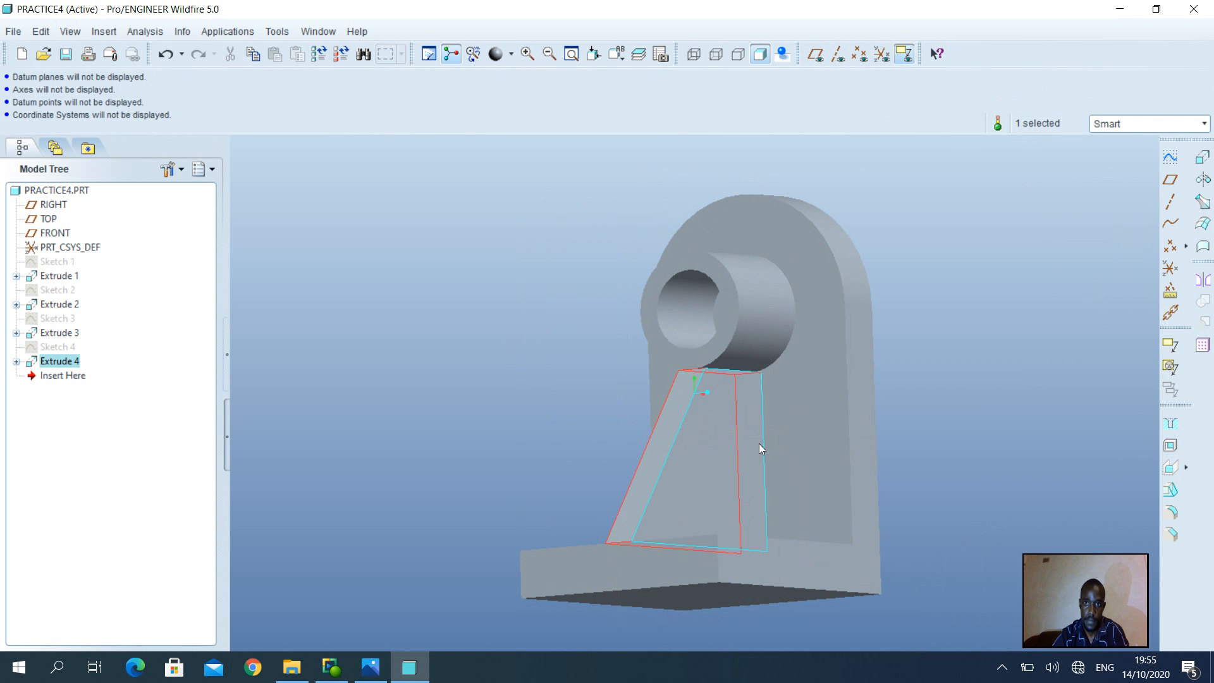
pyautogui.moveTo(758, 442); pyautogui.dragTo(803, 444, button='middle')
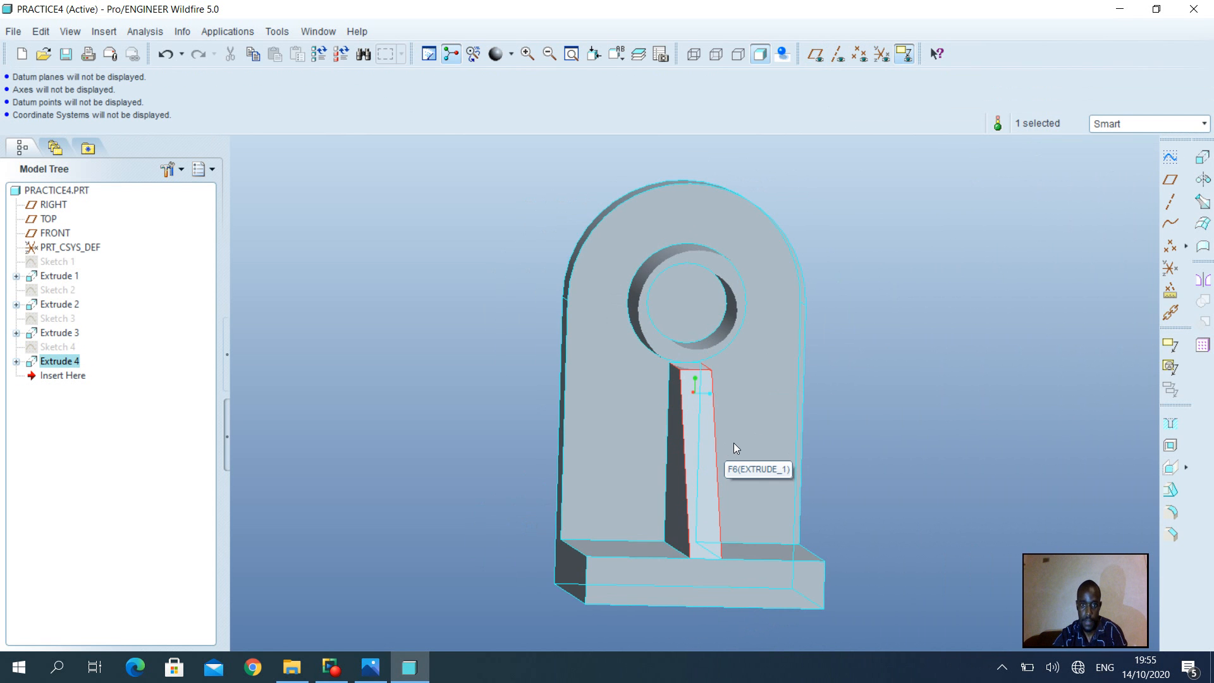
pyautogui.moveTo(739, 443); pyautogui.dragTo(696, 444, button='middle')
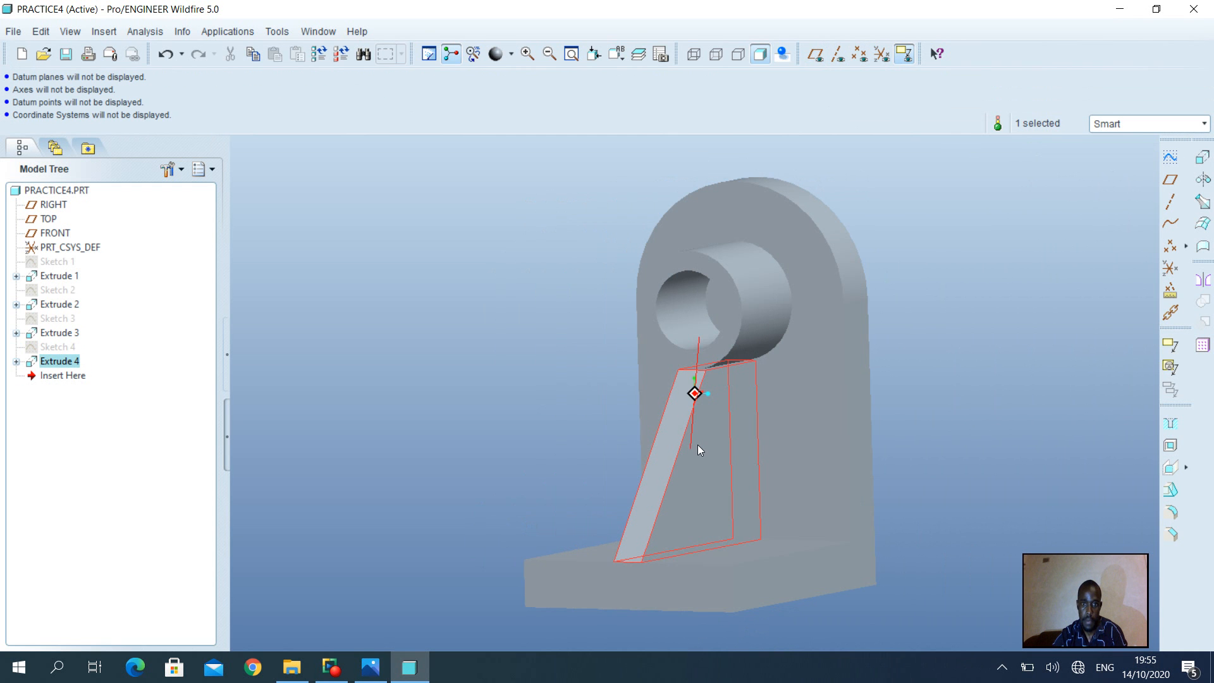